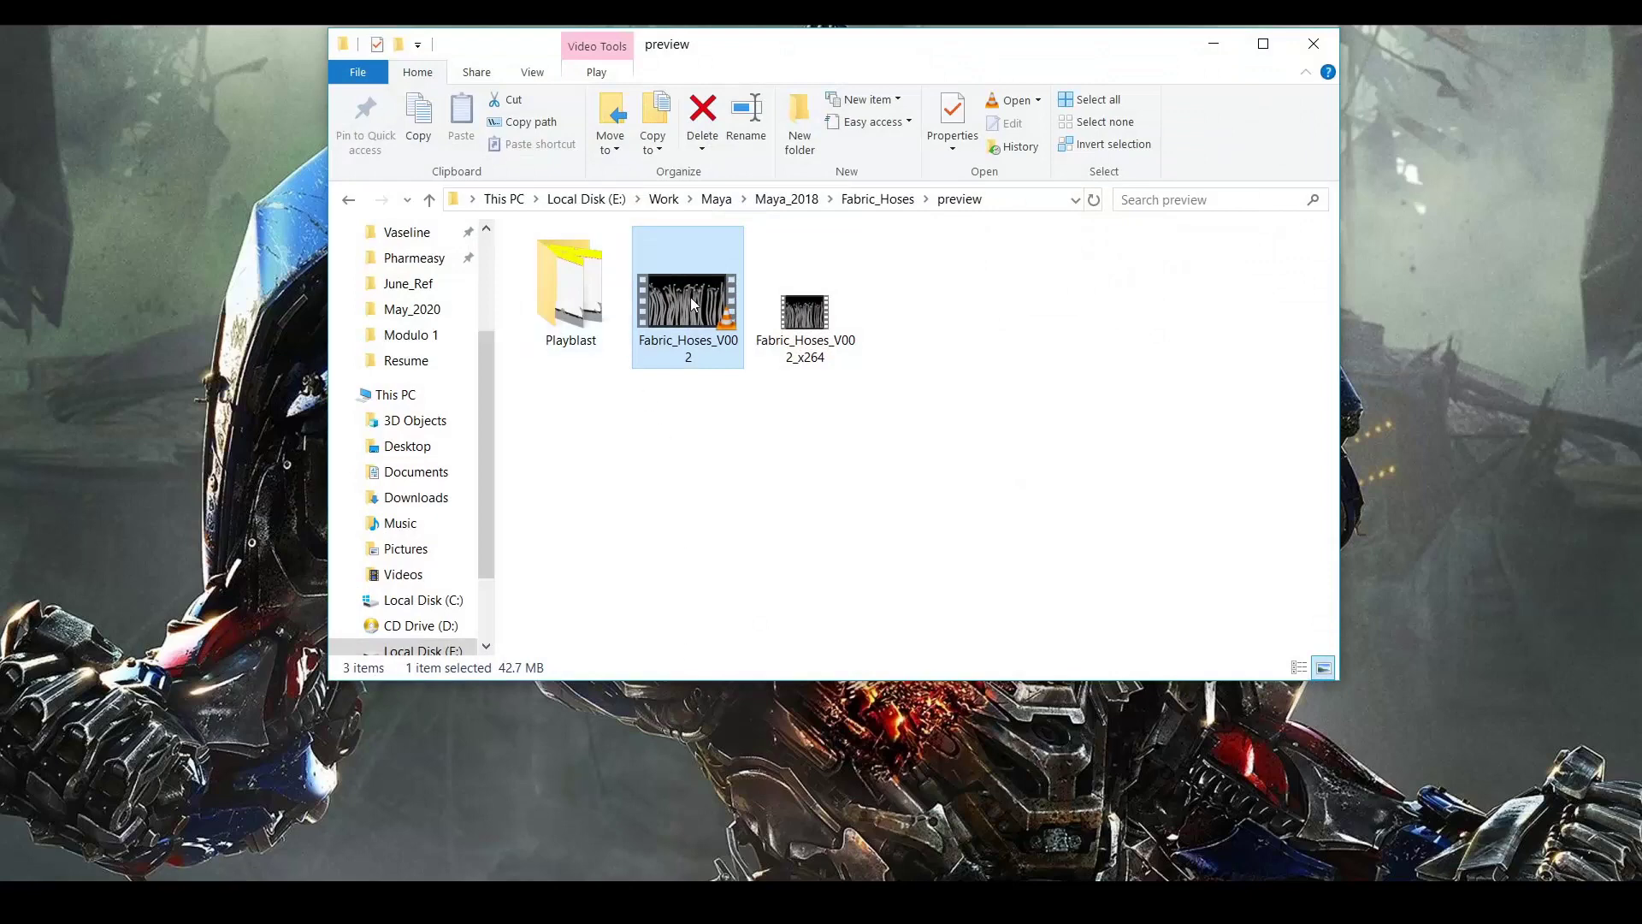
Open the Fabric_Hoses_V002 preview video and play it full screen.
double_click(692, 304)
double_click(785, 301)
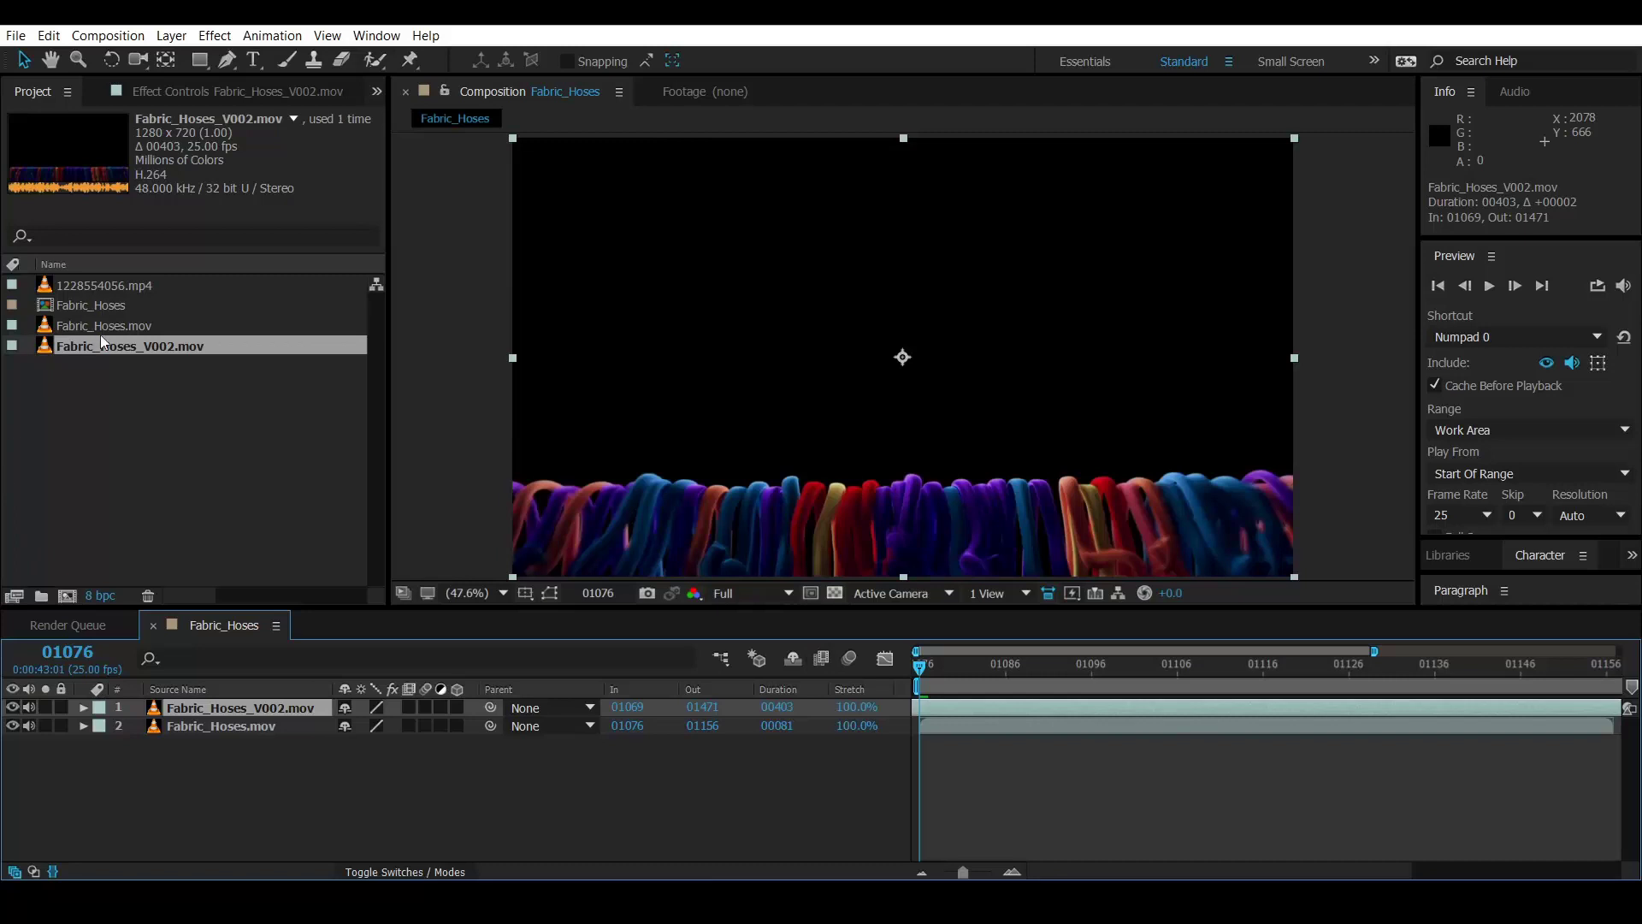
Make a new composition from the 1228554056.mp4 footage and scrub through its frames.
left_click(77, 287)
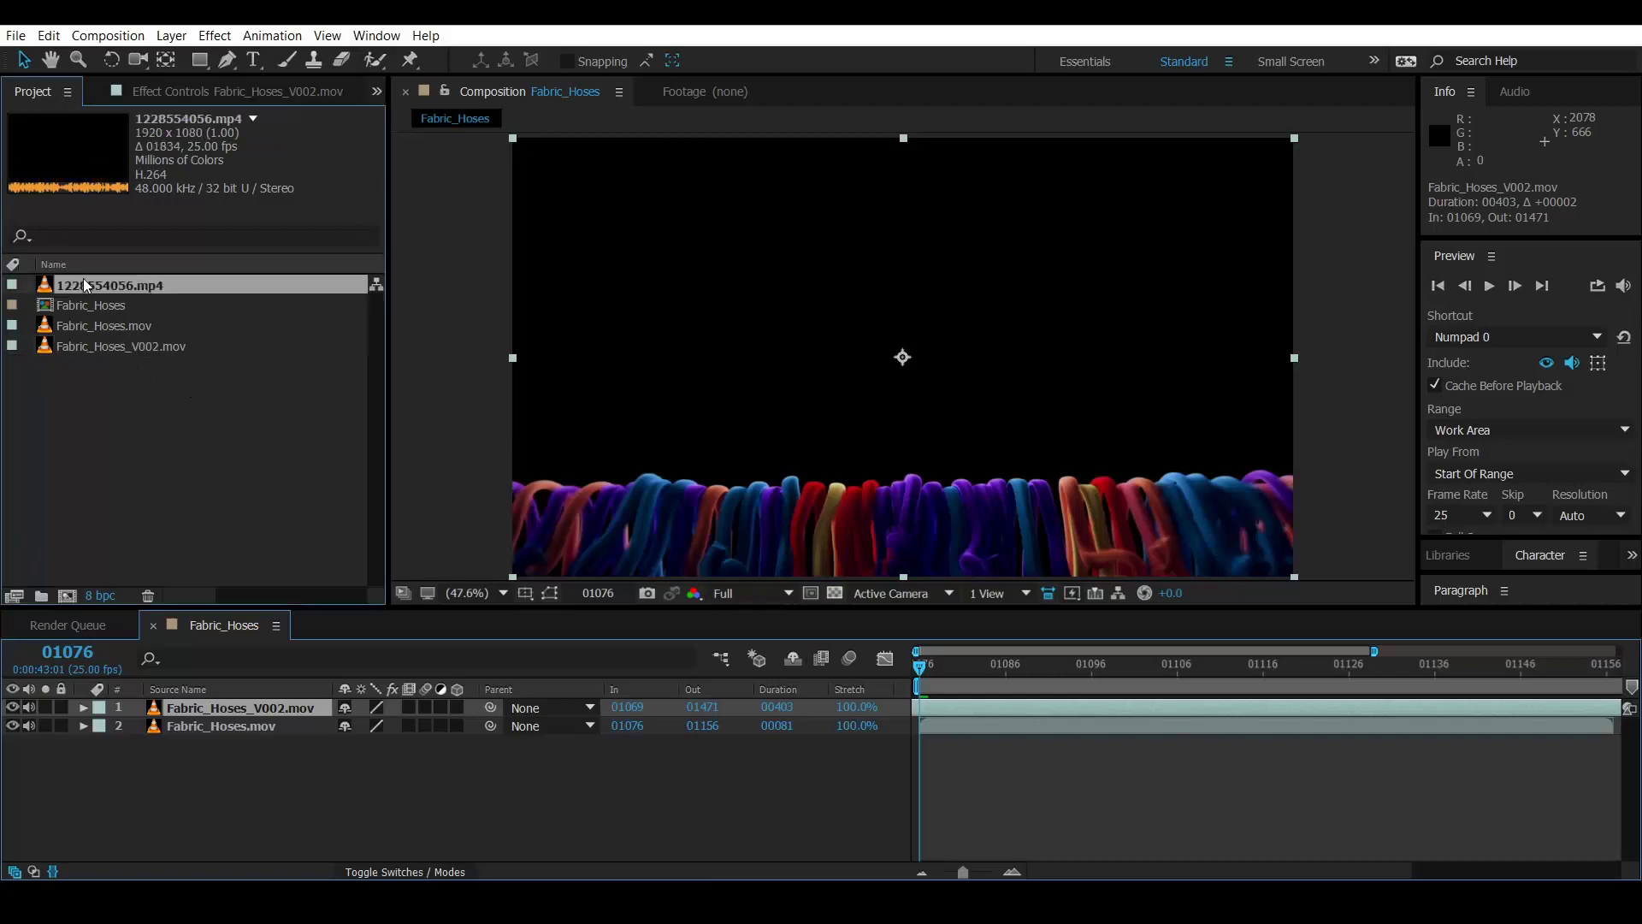
left_click_drag(88, 288, 69, 596)
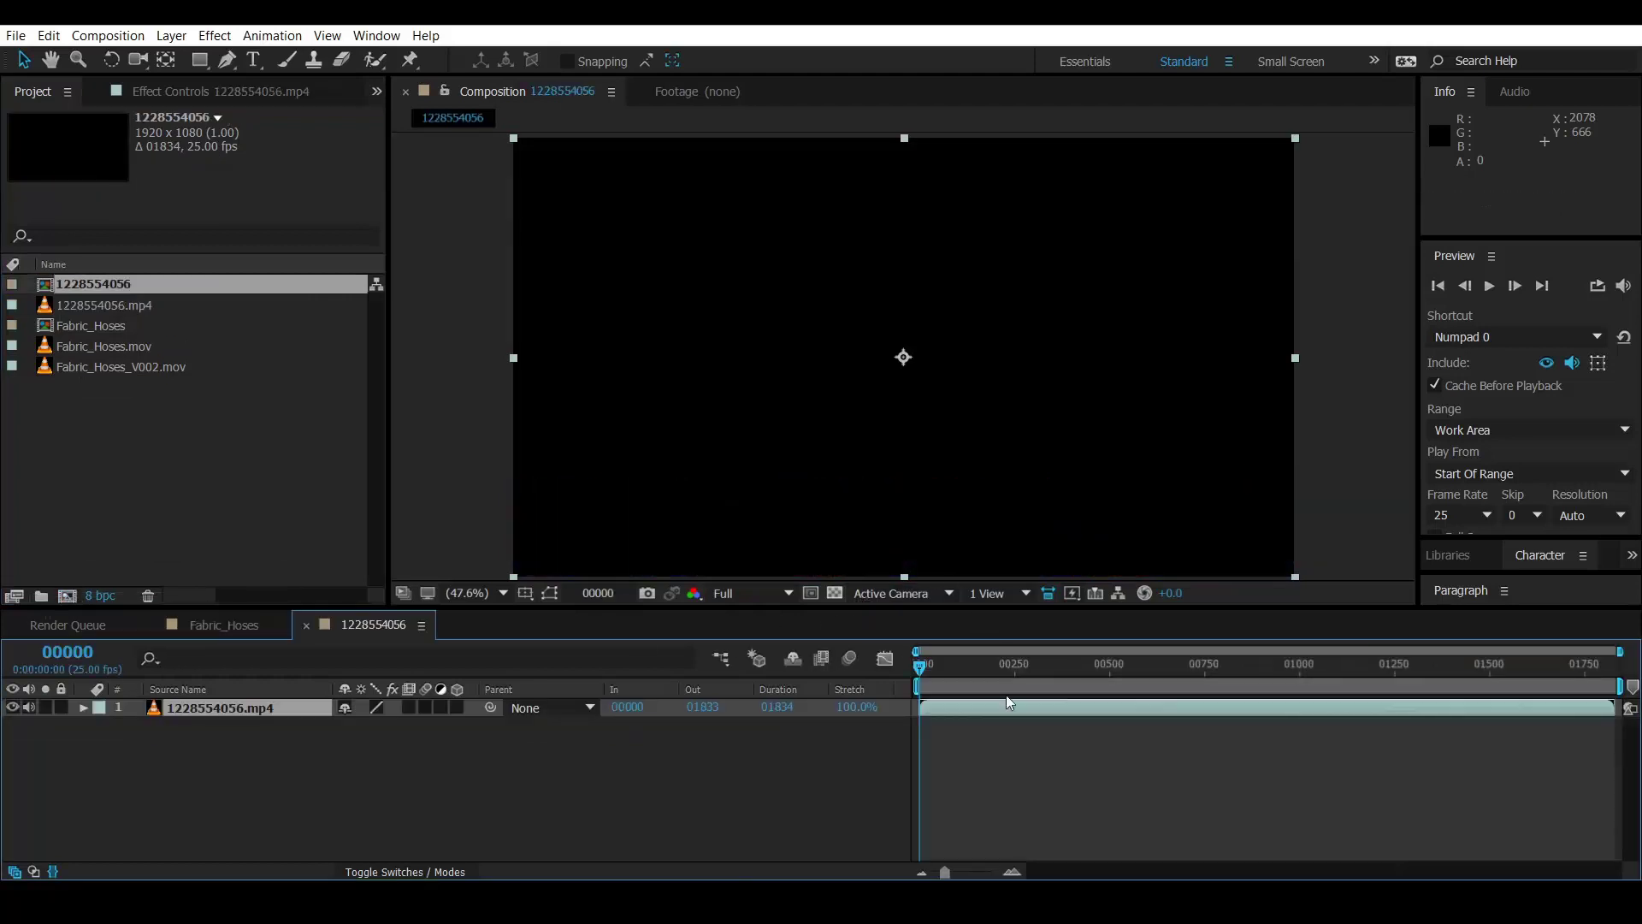
left_click_drag(1146, 676, 1332, 671)
In the Fabric_Hoses comp, hide and mute the Fabric_Hoses_V002 layer, then preview the older render.
left_click(221, 625)
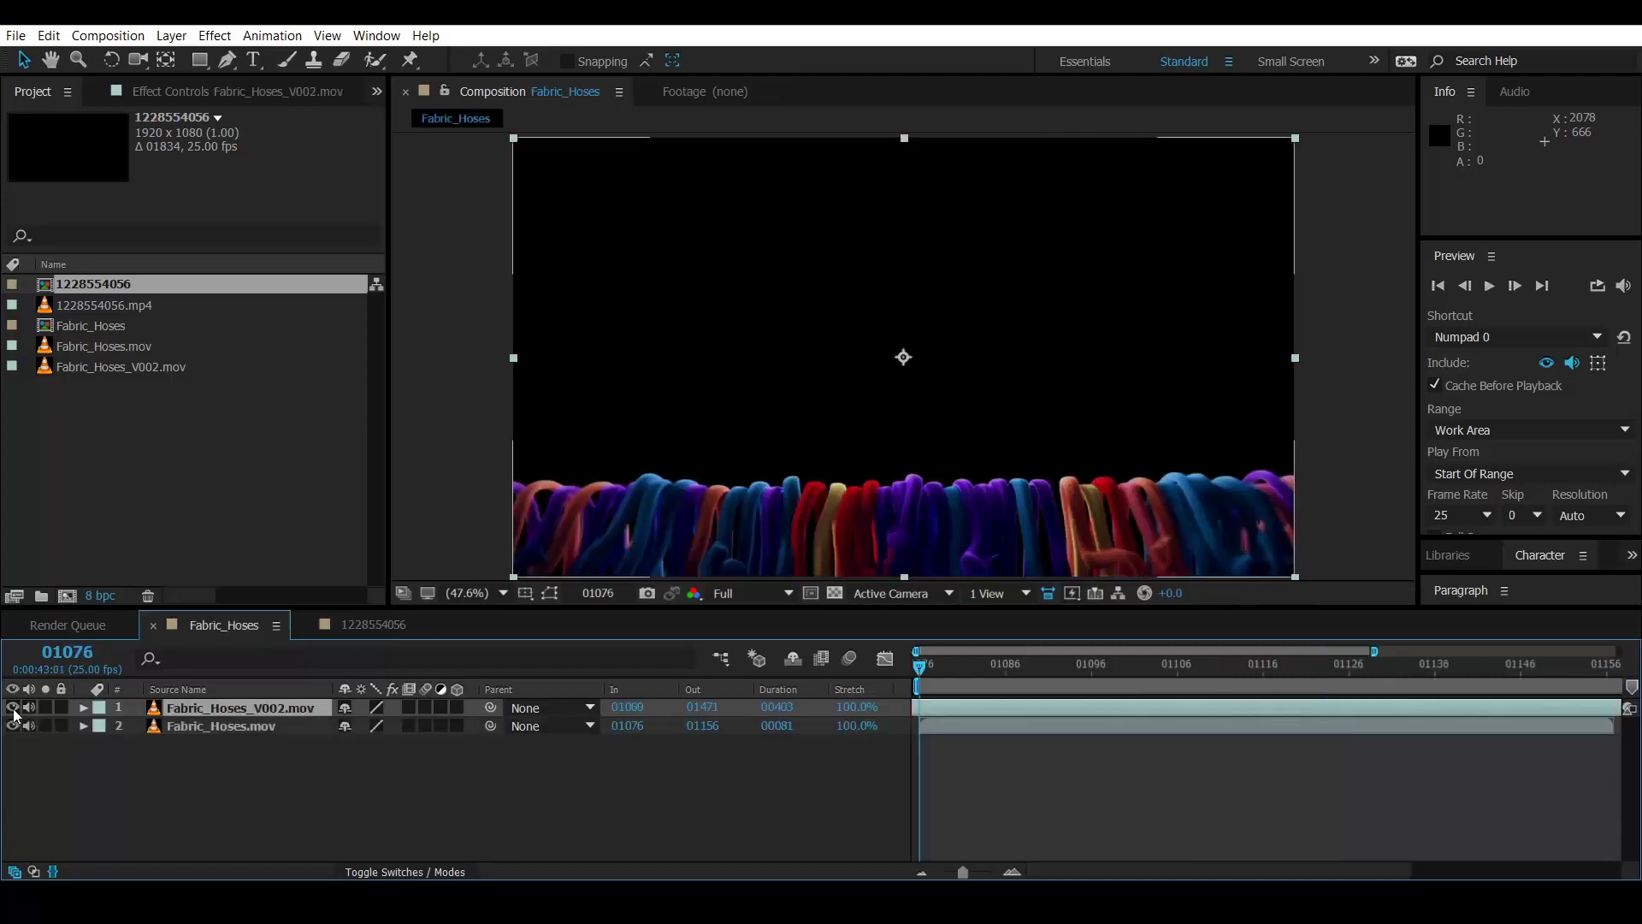
left_click(12, 707)
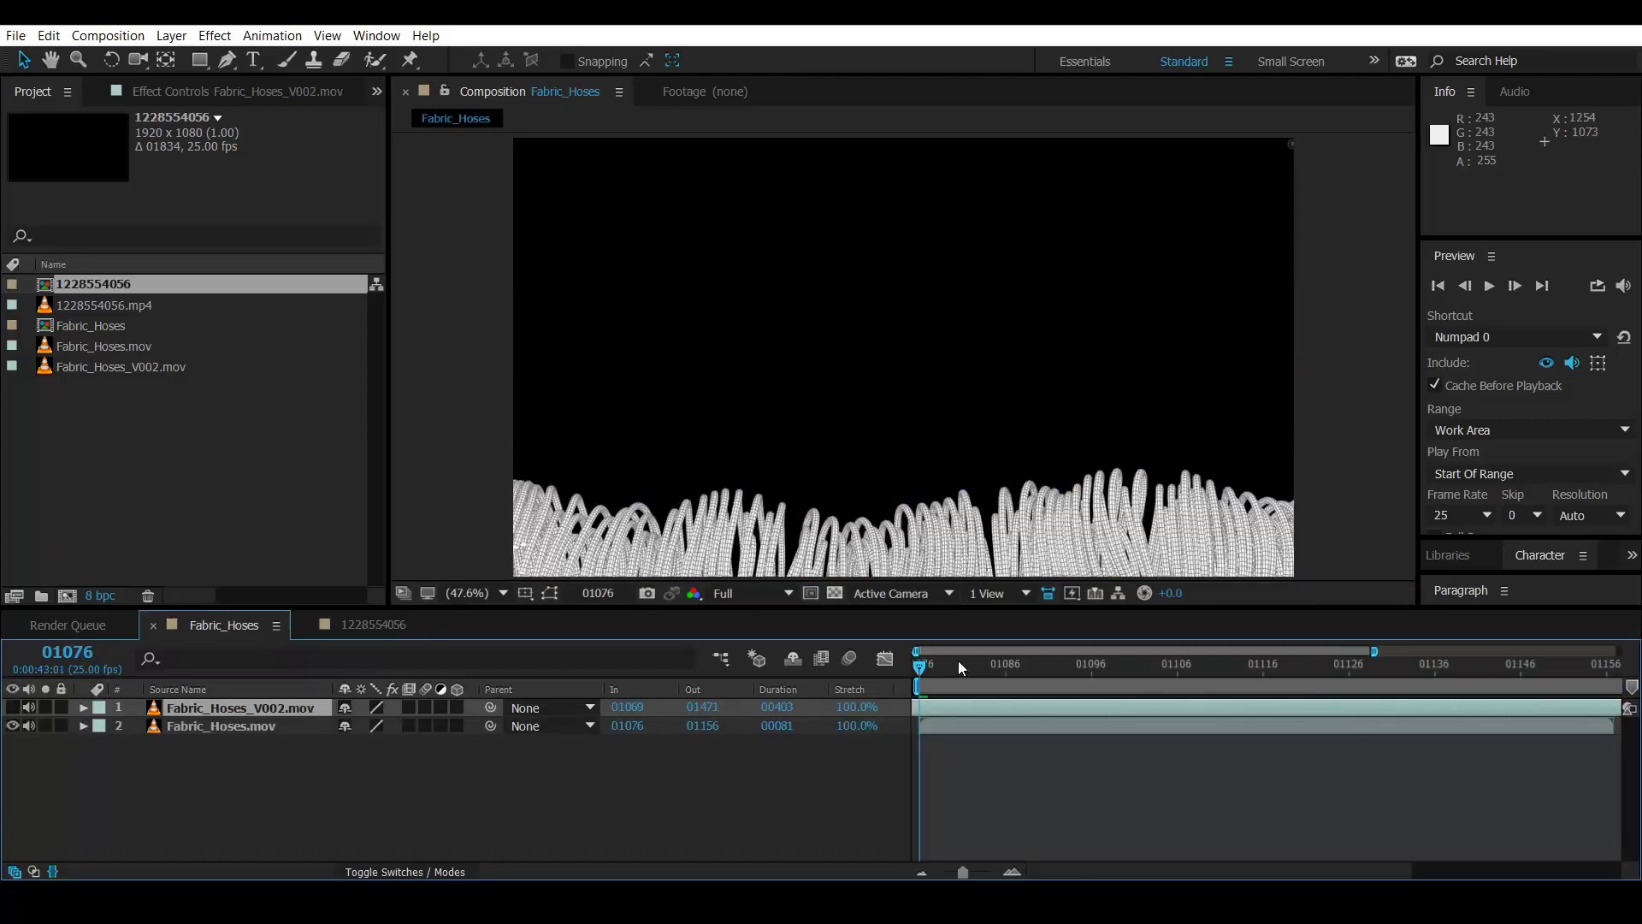
left_click(28, 707)
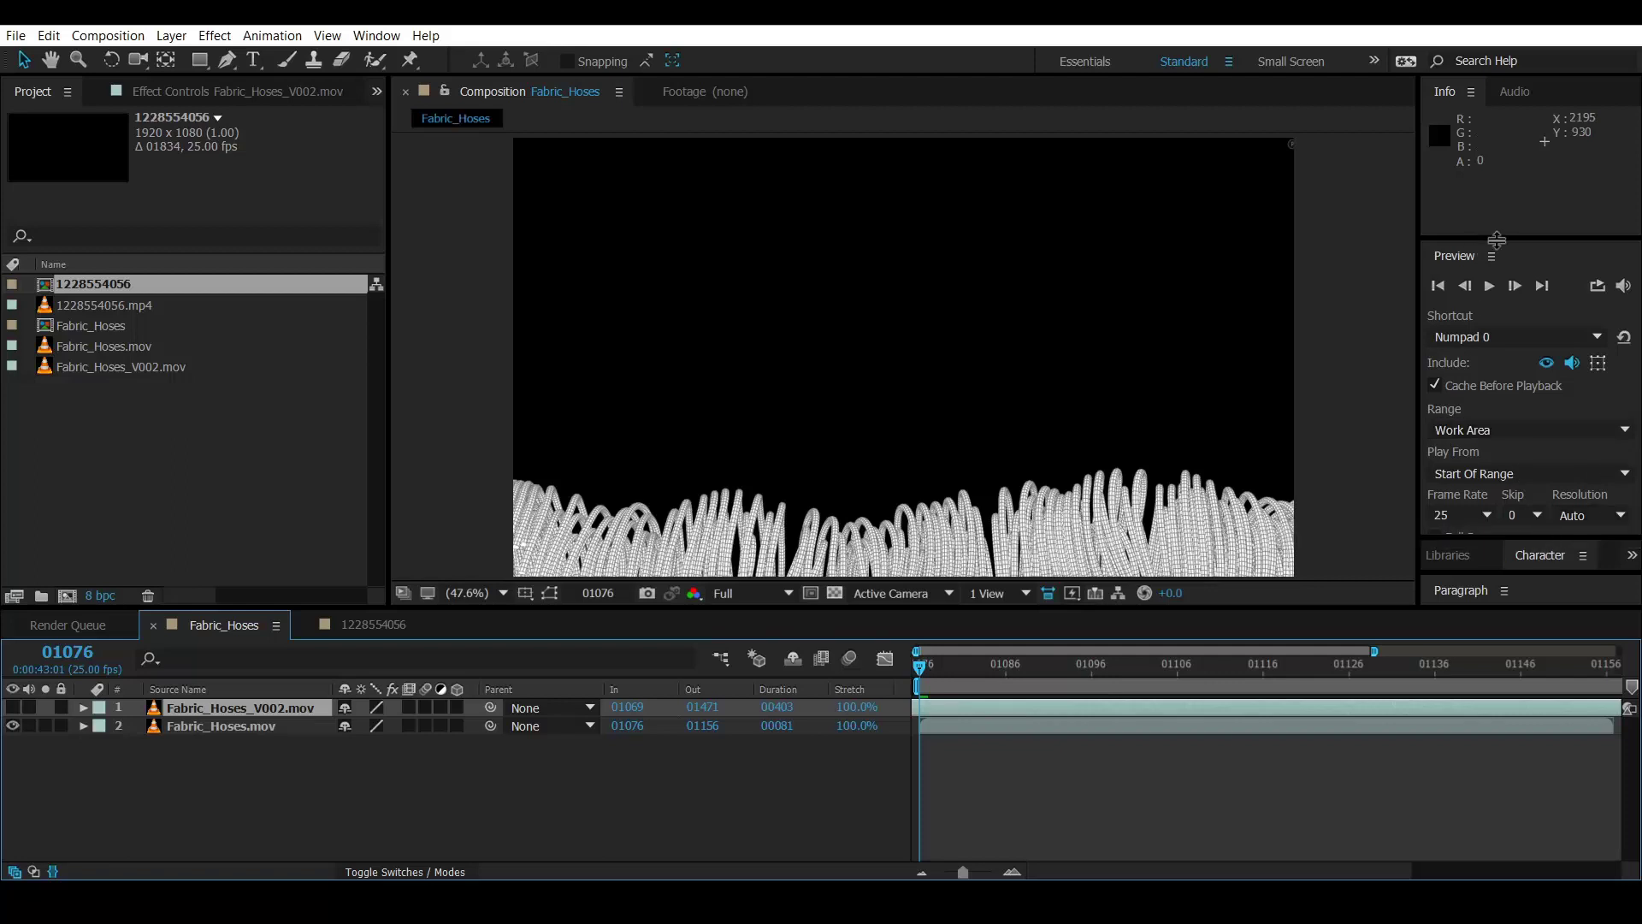
scroll(1516, 473, "down", 1)
key("space")
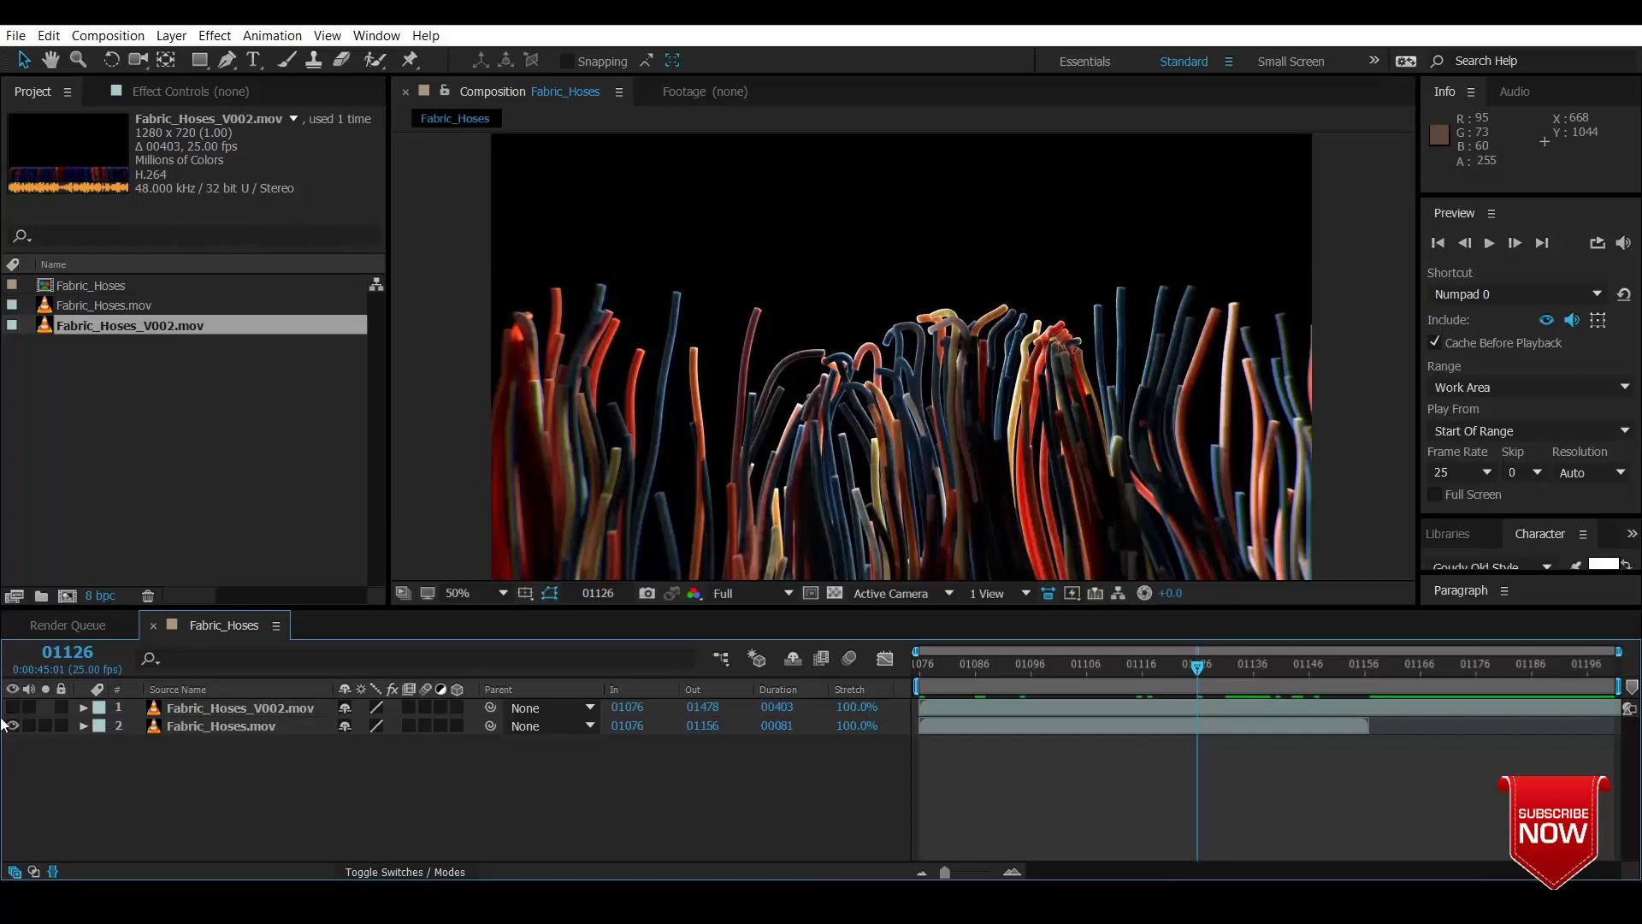
Switch to the Front view, unhide Fabric_Hoses_V002, and scrub its hoses between frames 01077 and 01099.
key("F10")
left_click(12, 708)
left_click(916, 665)
left_click_drag(927, 665, 1464, 696)
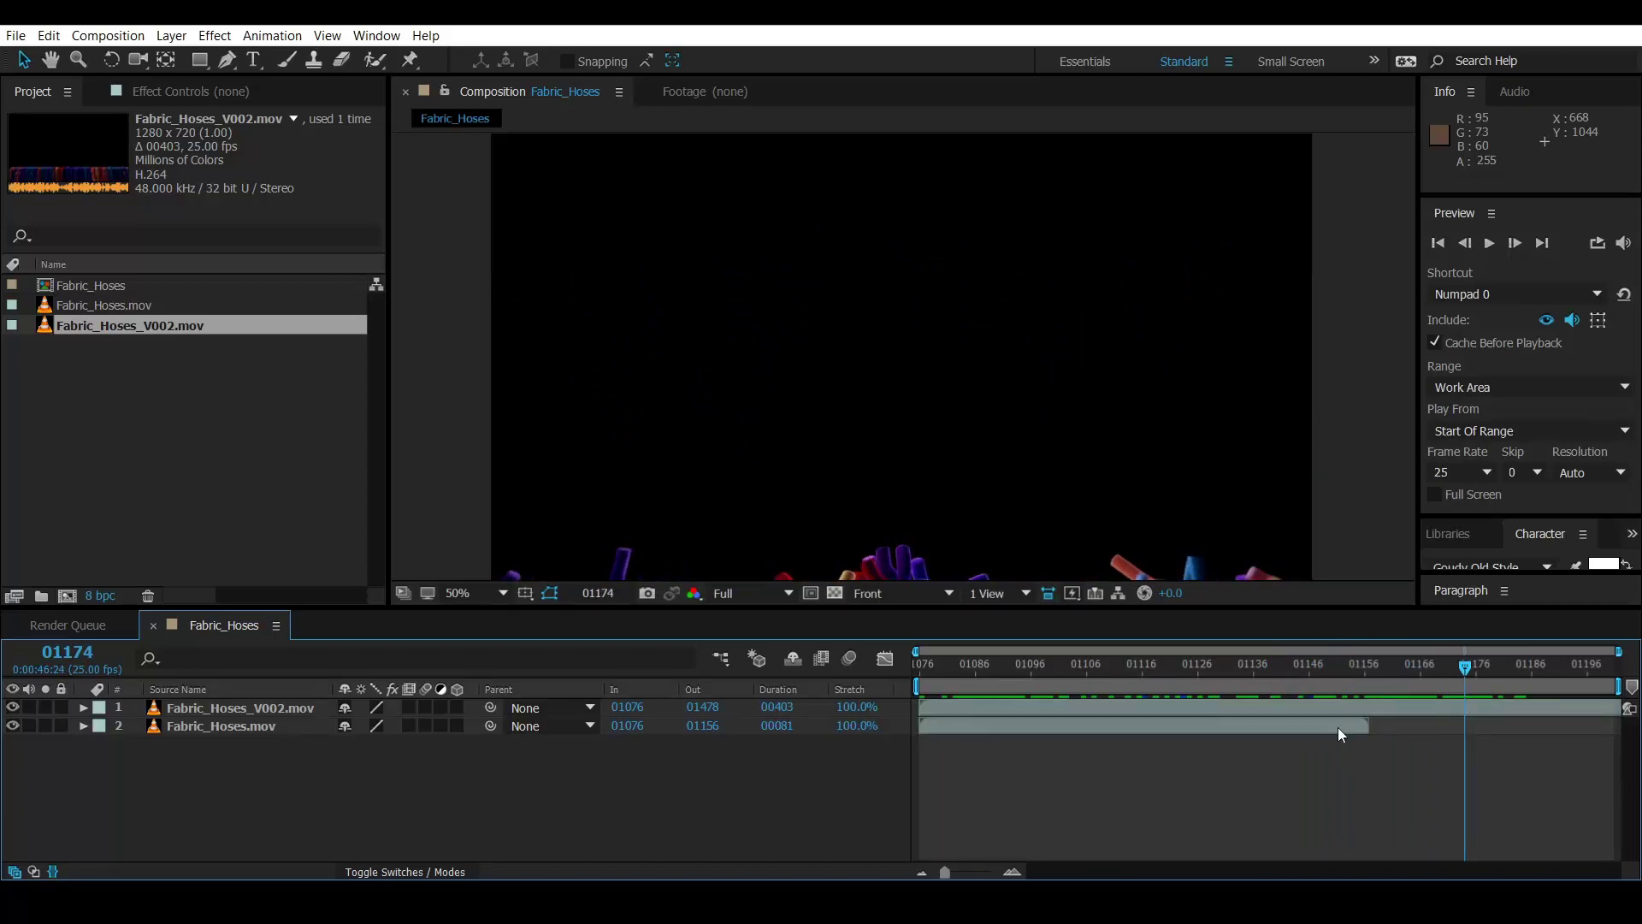
mouse_move(1256, 670)
left_mouse_down()
mouse_move(994, 674)
mouse_move(1347, 664)
mouse_move(1257, 660)
left_mouse_up()
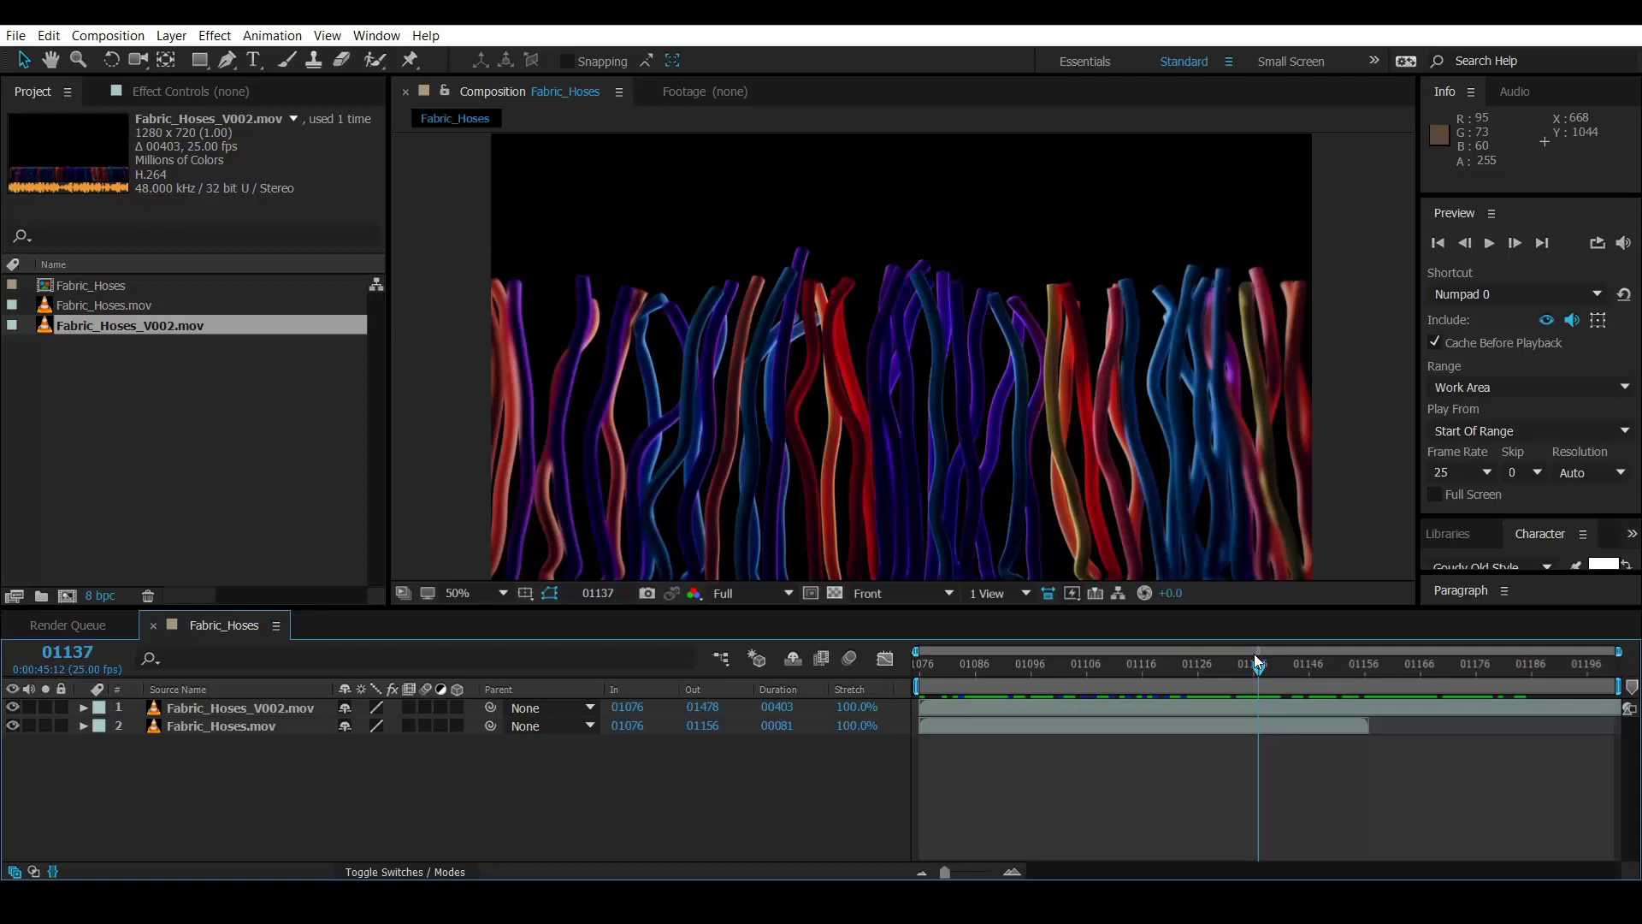
left_click_drag(1256, 659, 1221, 667)
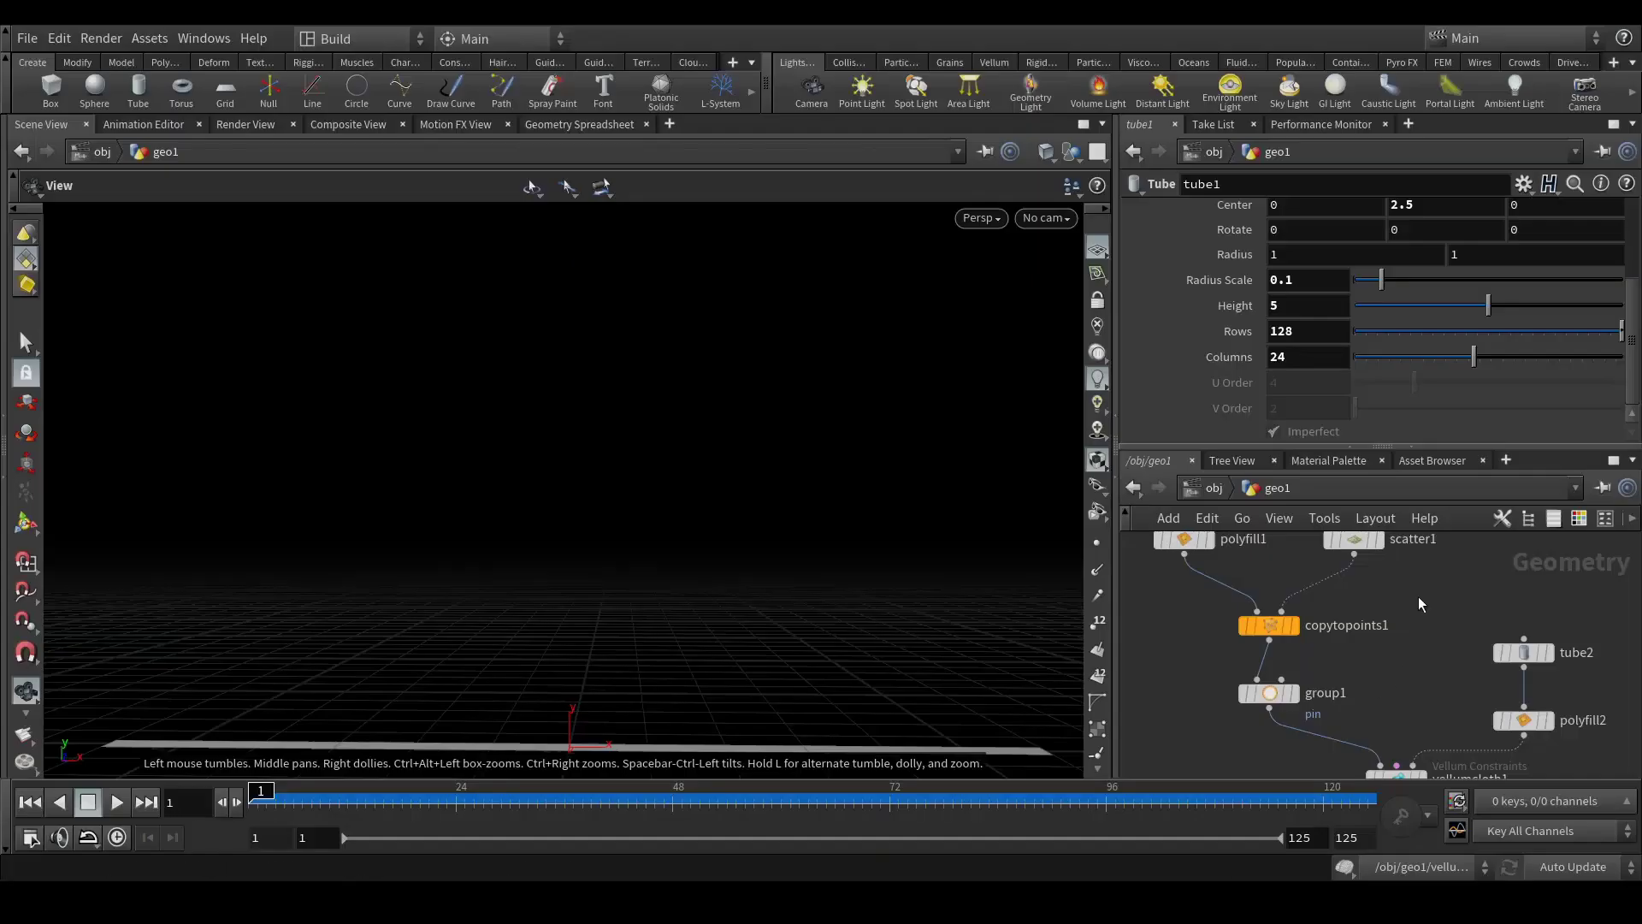
Pan the network up to reveal the tube1, grid1, polyfill1 and scatter1 nodes.
middle_click_drag(1458, 535, 1497, 647)
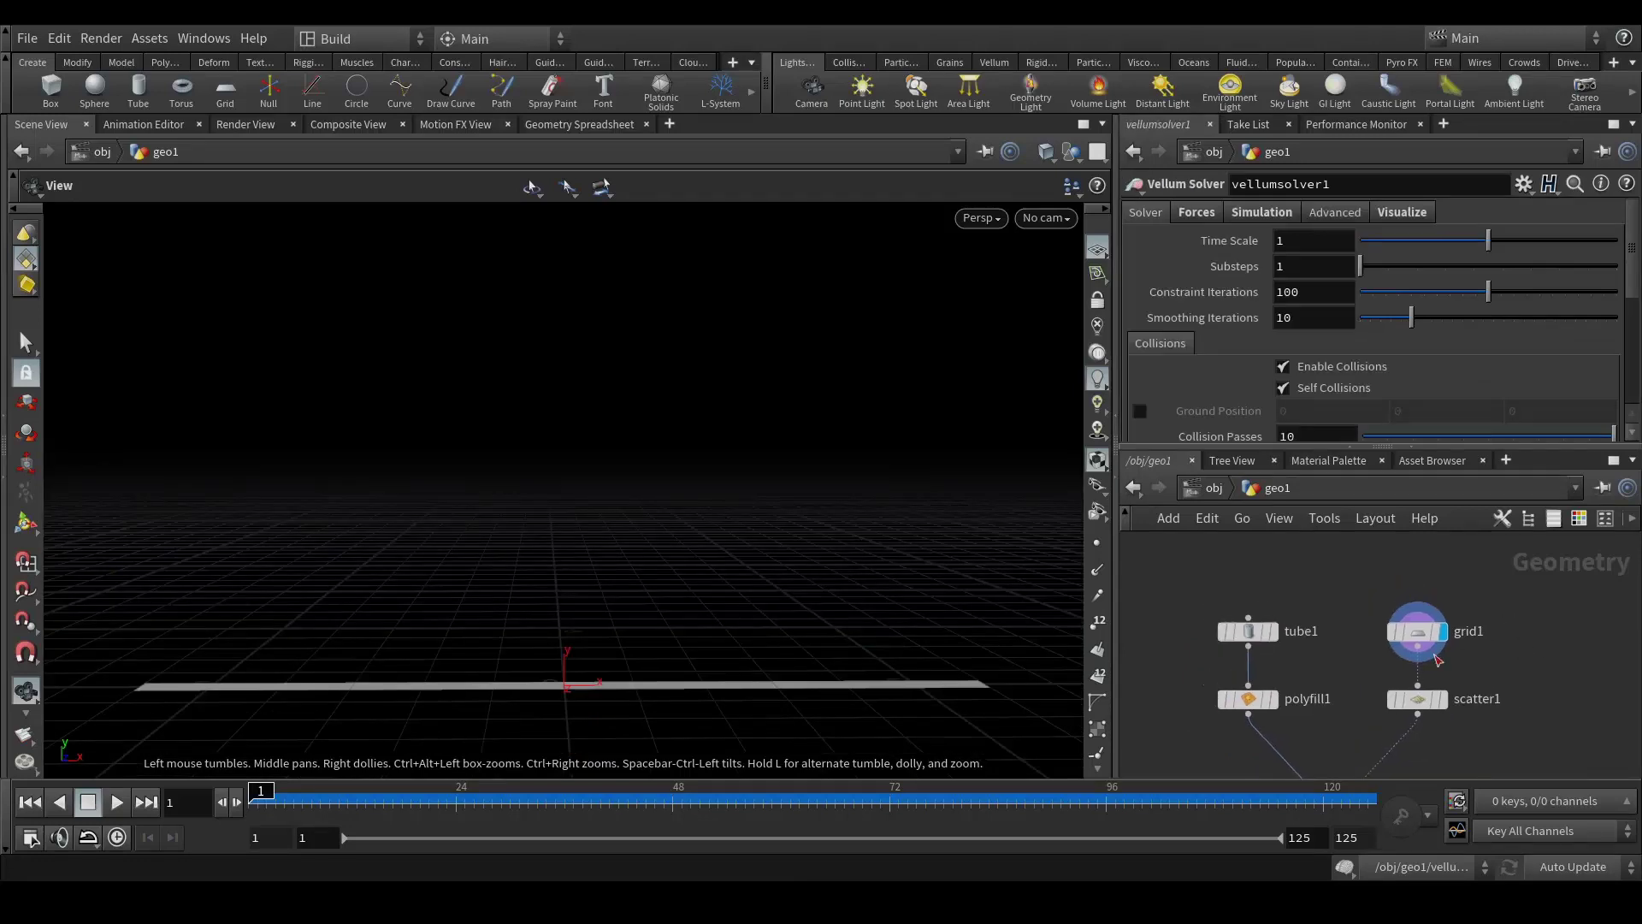
Inspect grid1, a 12 by 0.5 plane with 2 rows and 5 columns, from above.
left_click(1418, 631)
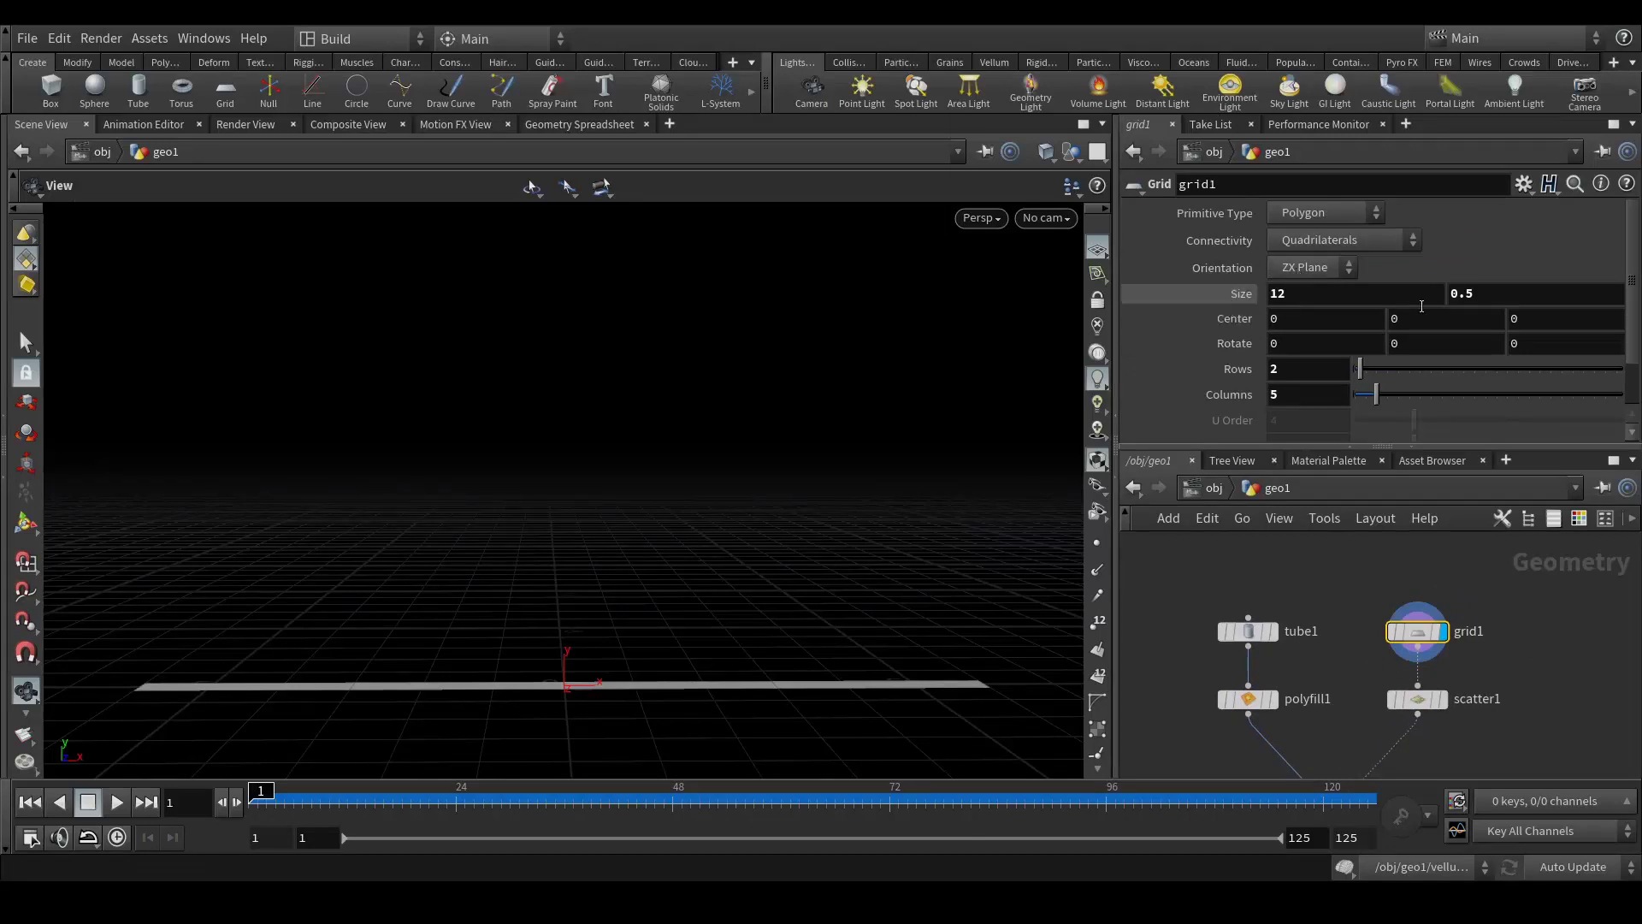
left_click_drag(680, 446, 667, 497)
scroll(1416, 631, "down", 2)
scroll(1416, 630, "up", 3)
Display scatter1's 50 scattered points and pan the network toward tube1.
left_click(1407, 601)
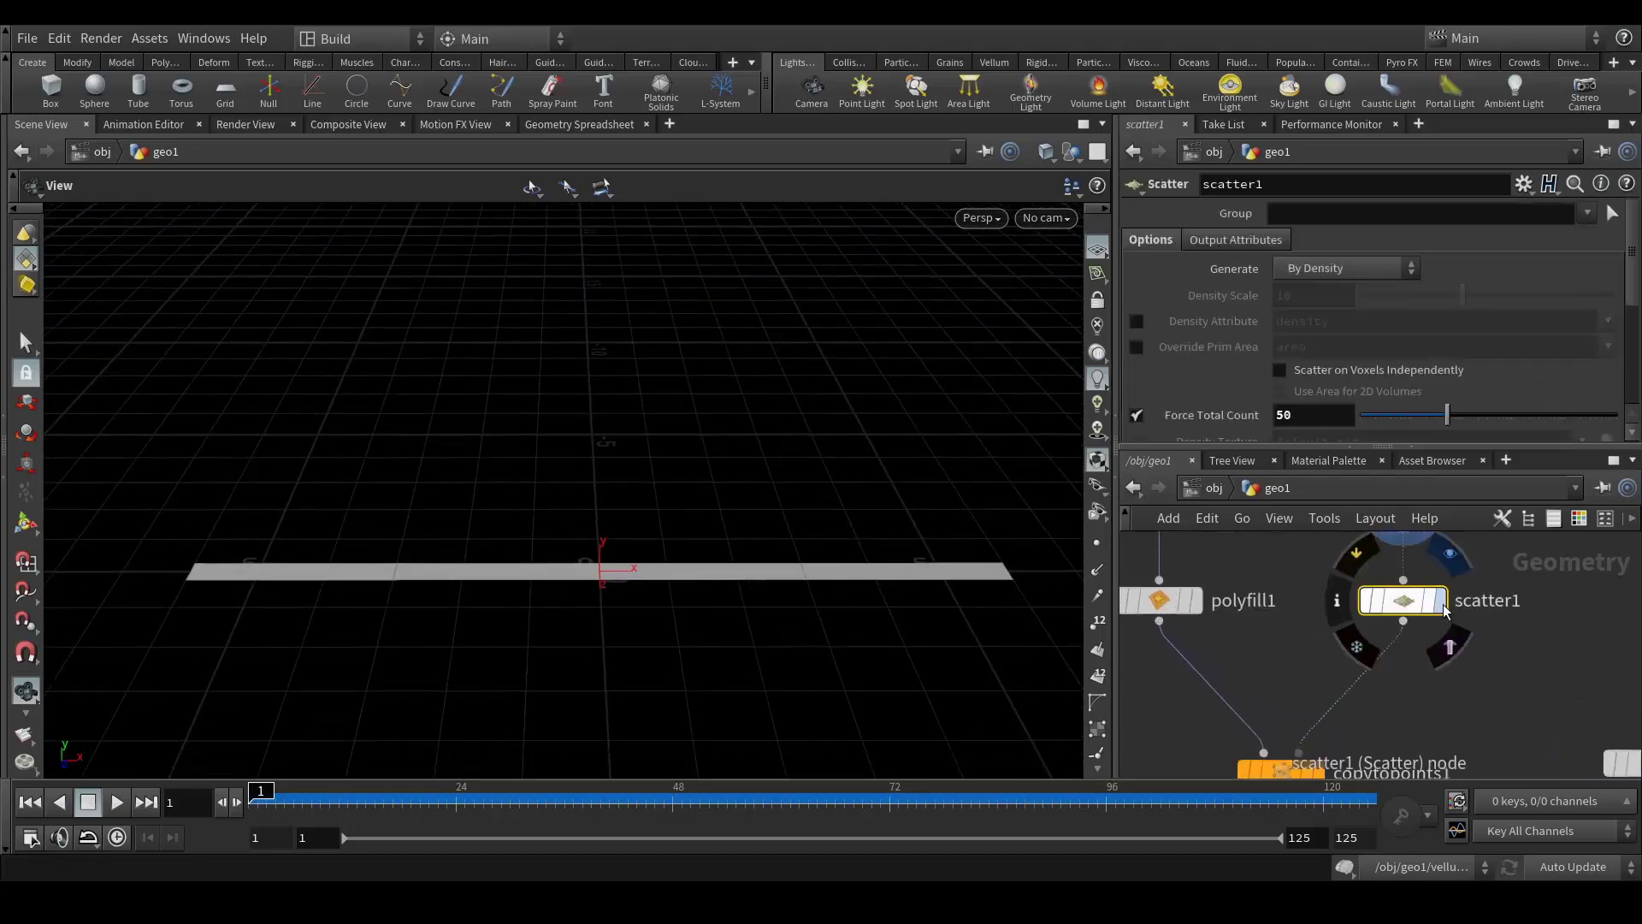
left_click(1440, 601)
middle_click_drag(1533, 626, 1521, 654)
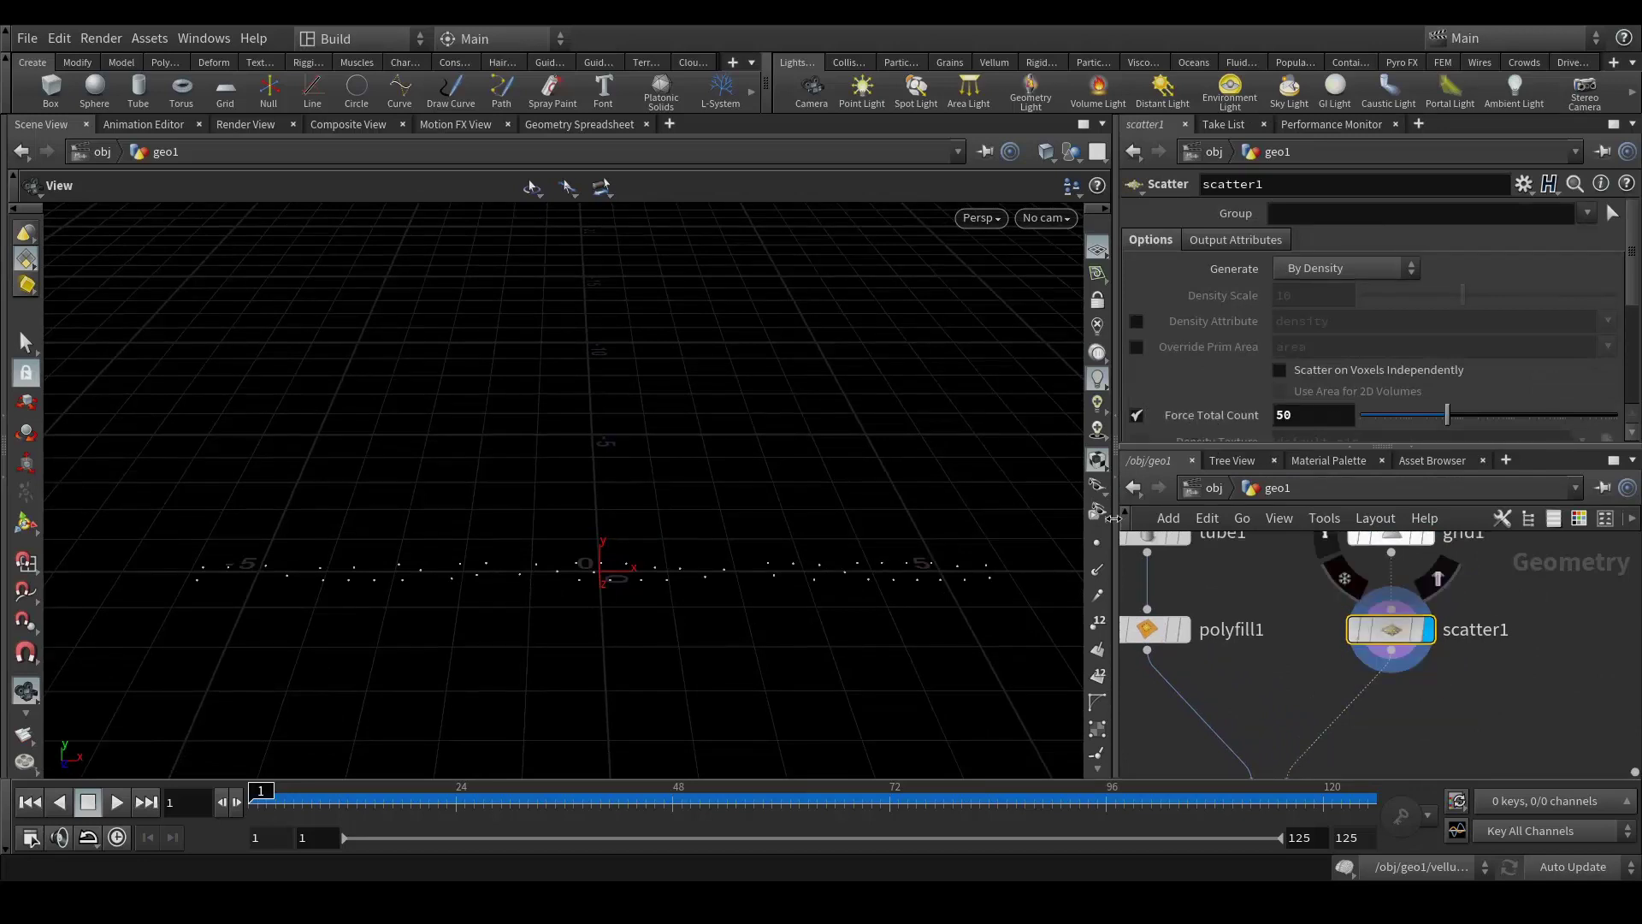
middle_click_drag(1288, 613, 1330, 716)
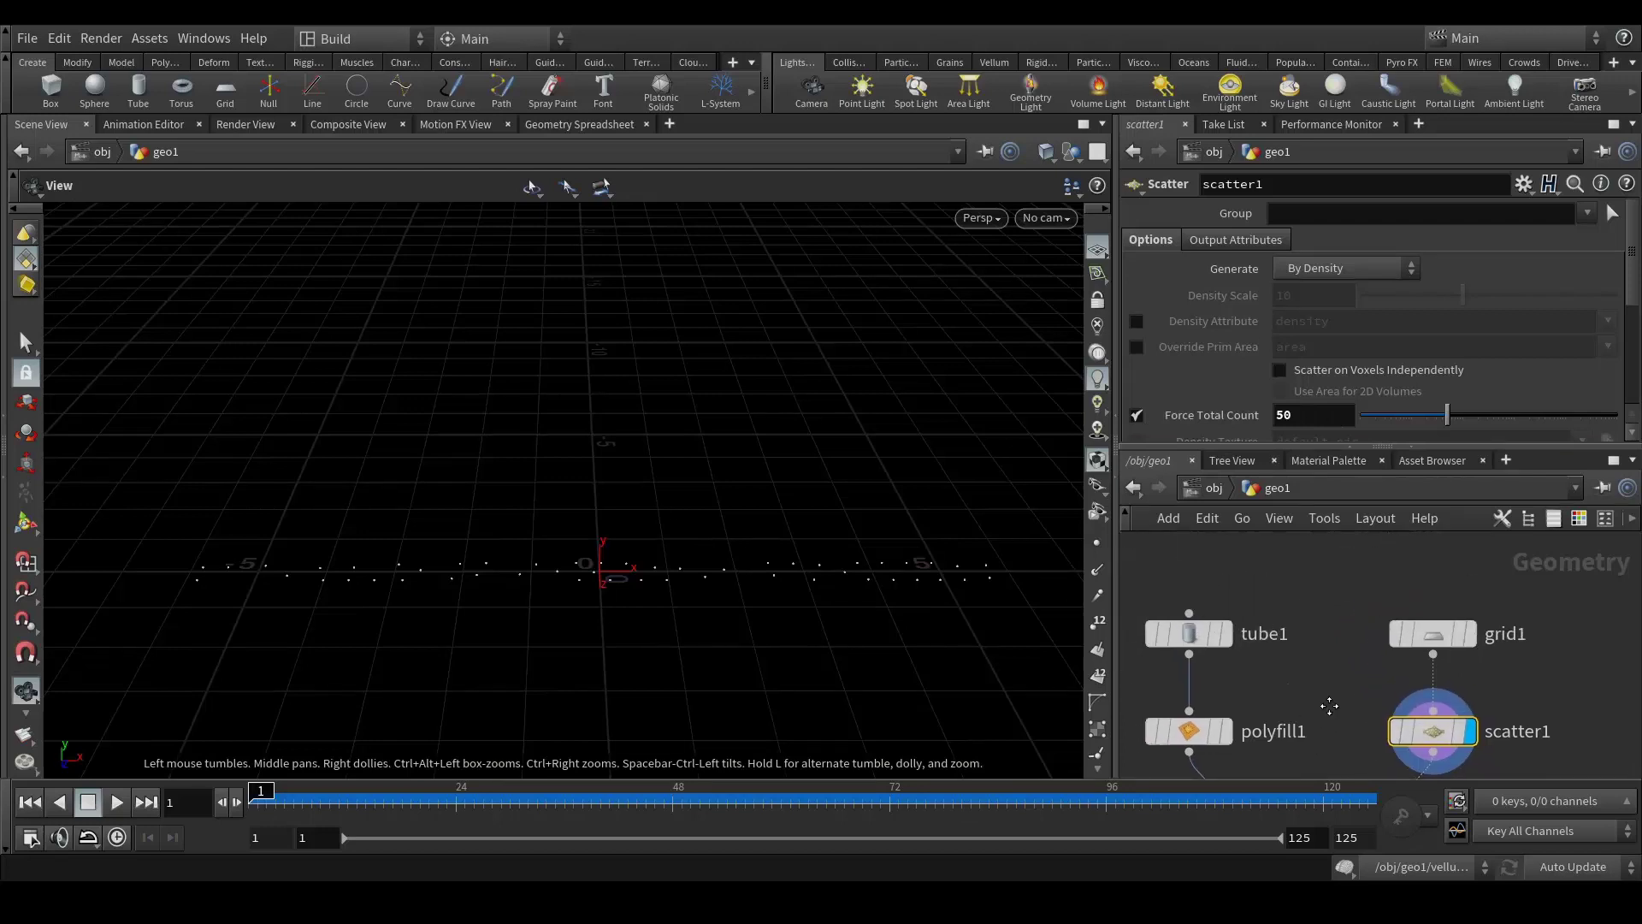
Display tube1 and review its radius scale 0.1, height 5, 128 rows and 24 columns.
left_click(1226, 633)
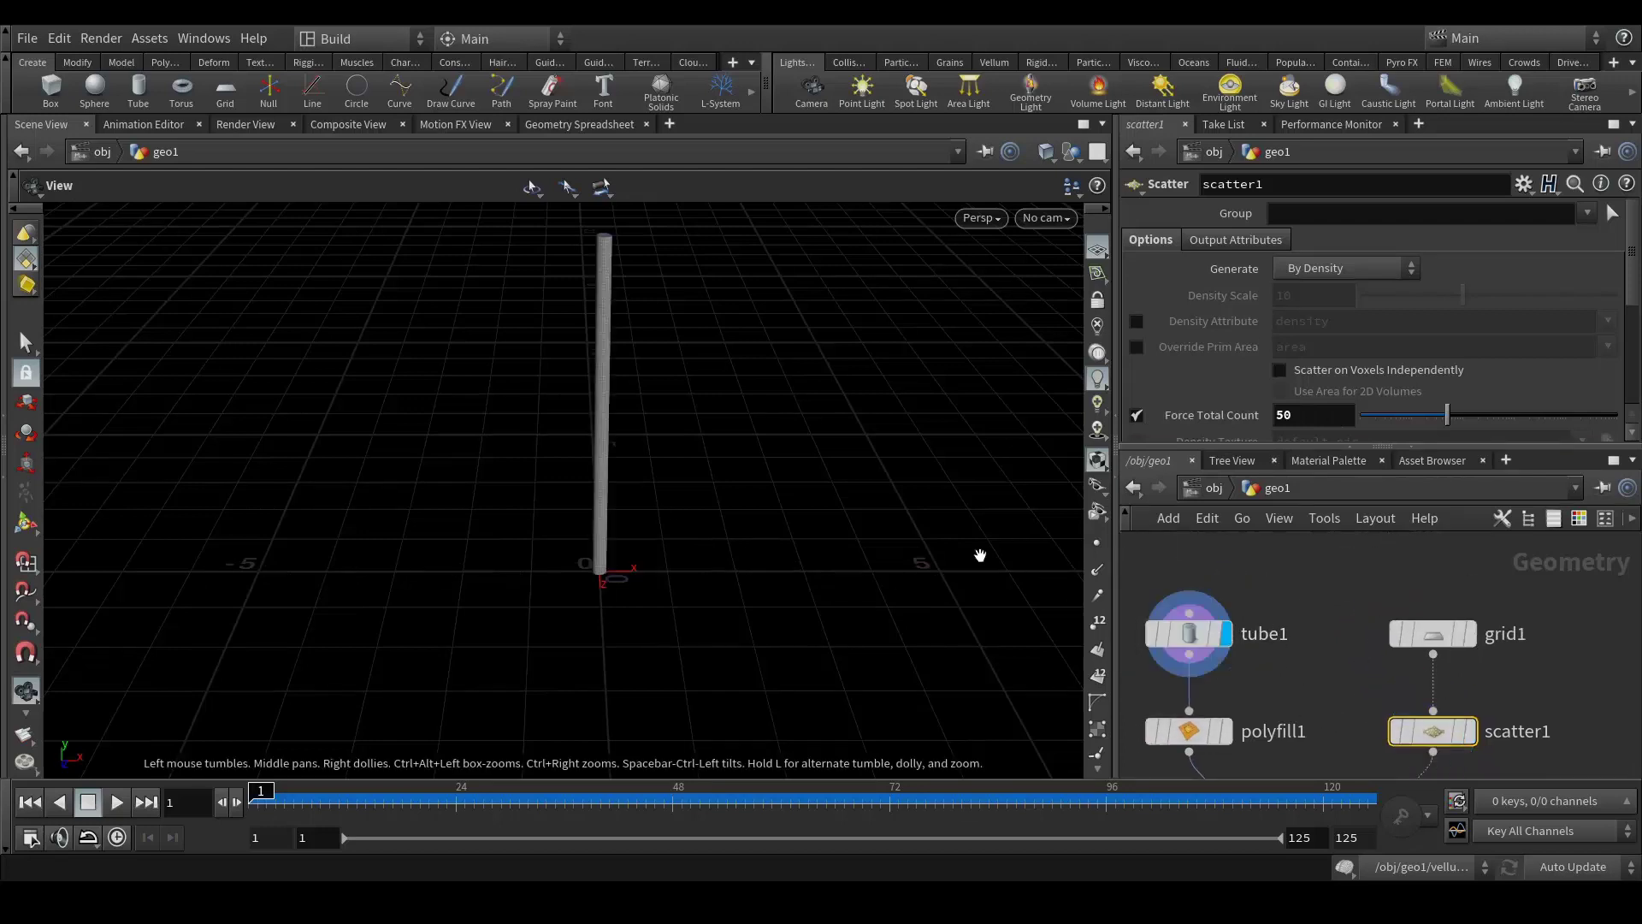
left_click_drag(634, 308, 649, 342)
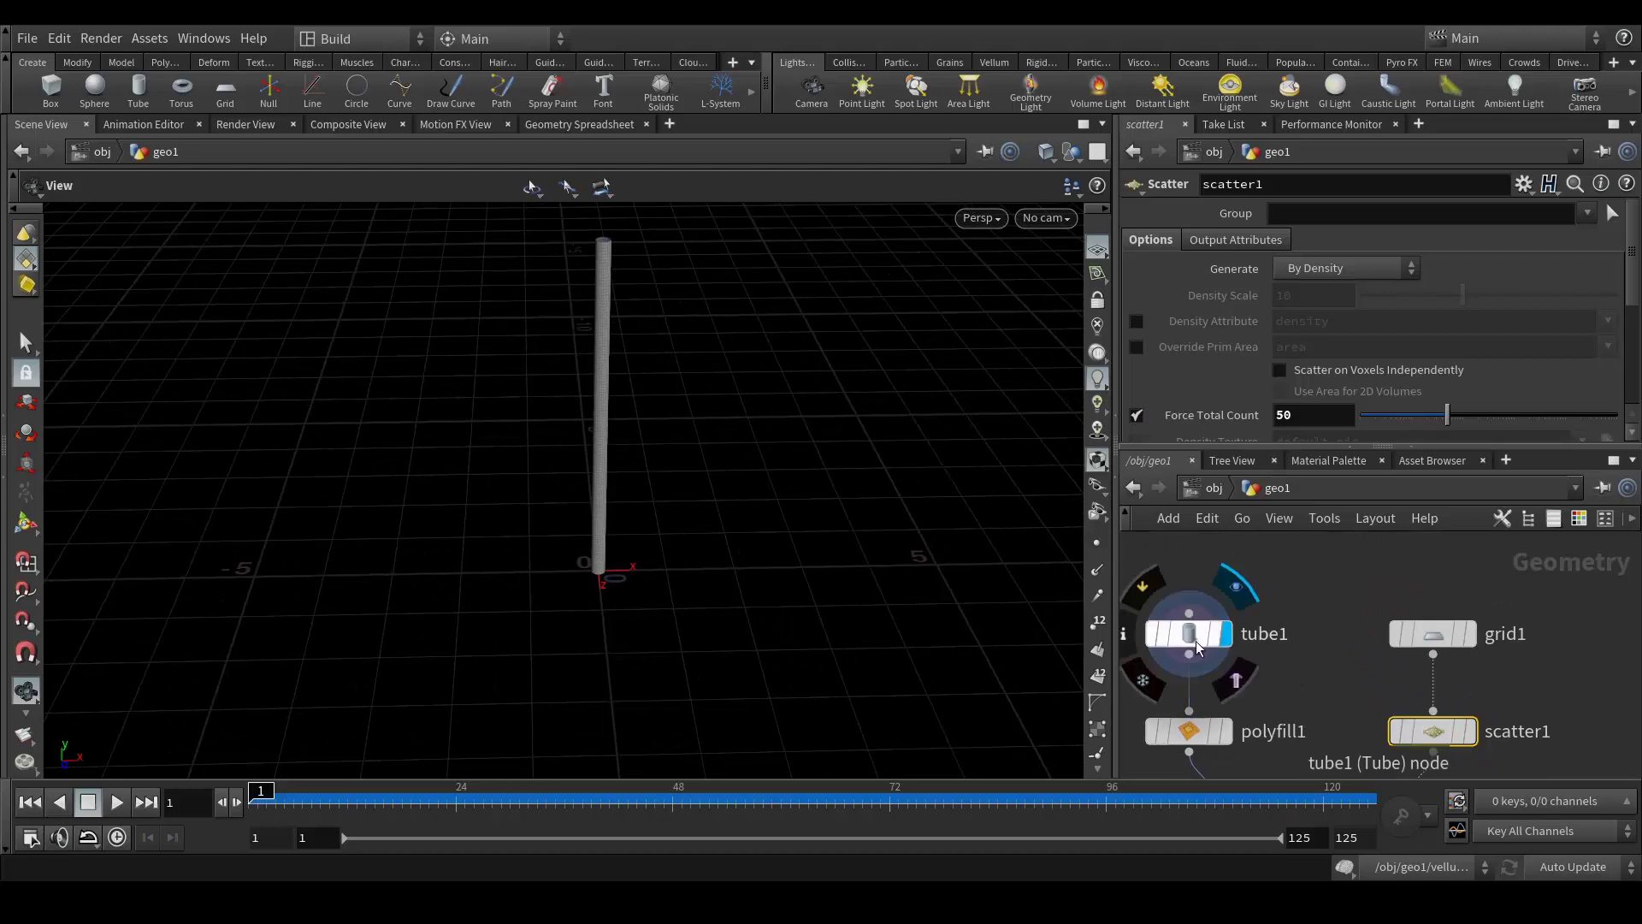
left_click(1195, 647)
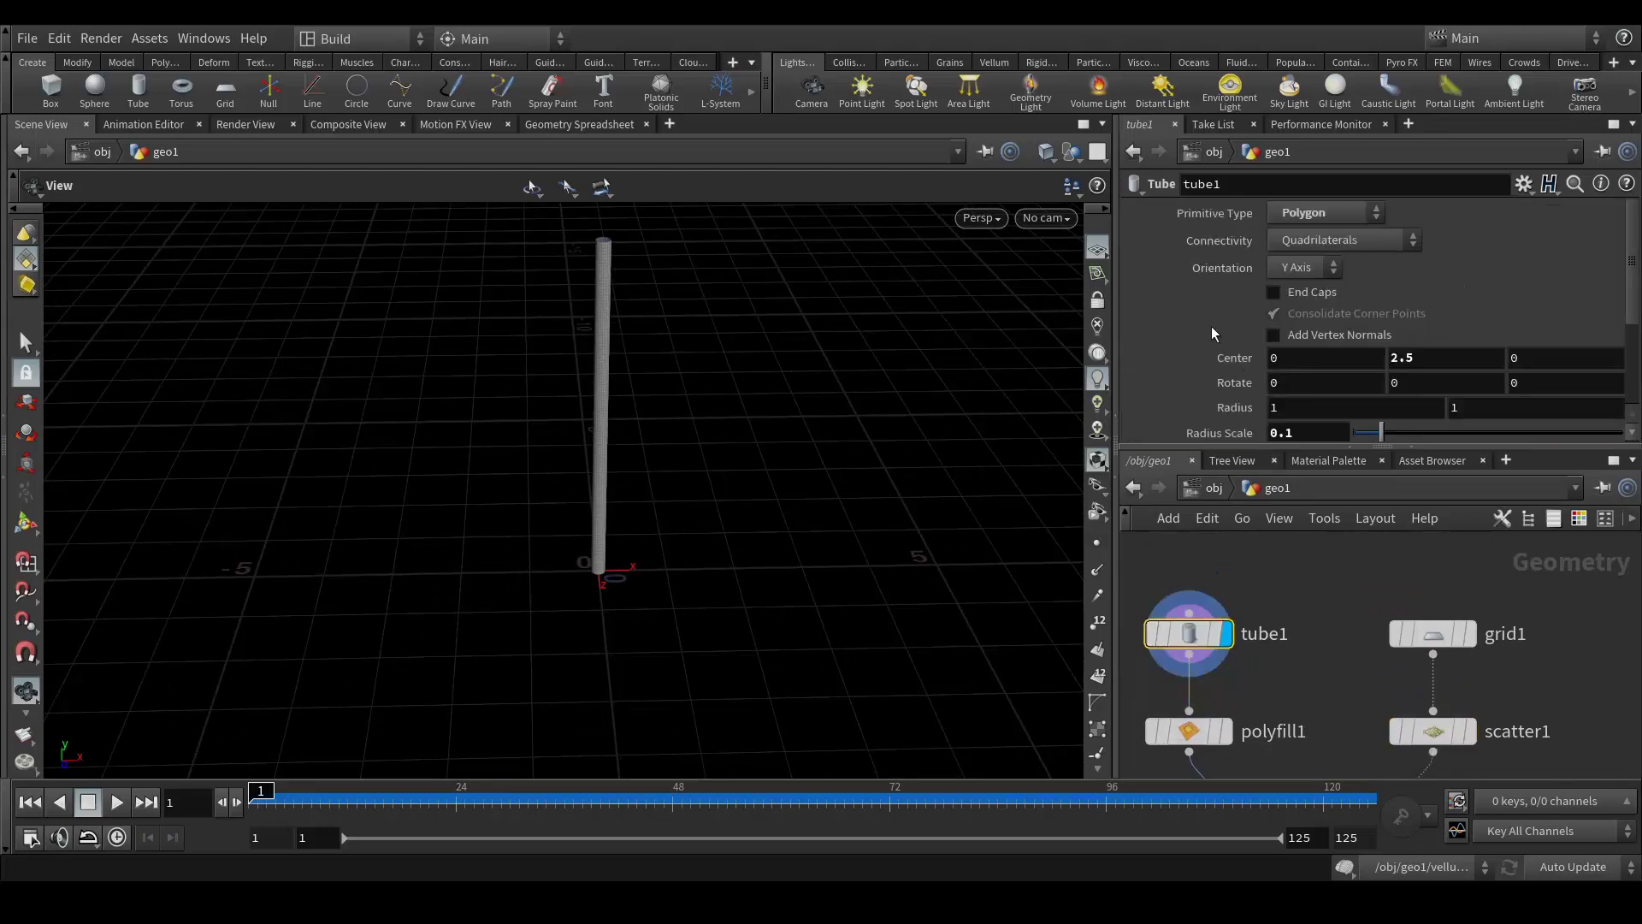
scroll(1209, 331, "down", 1)
scroll(1213, 382, "down", 1)
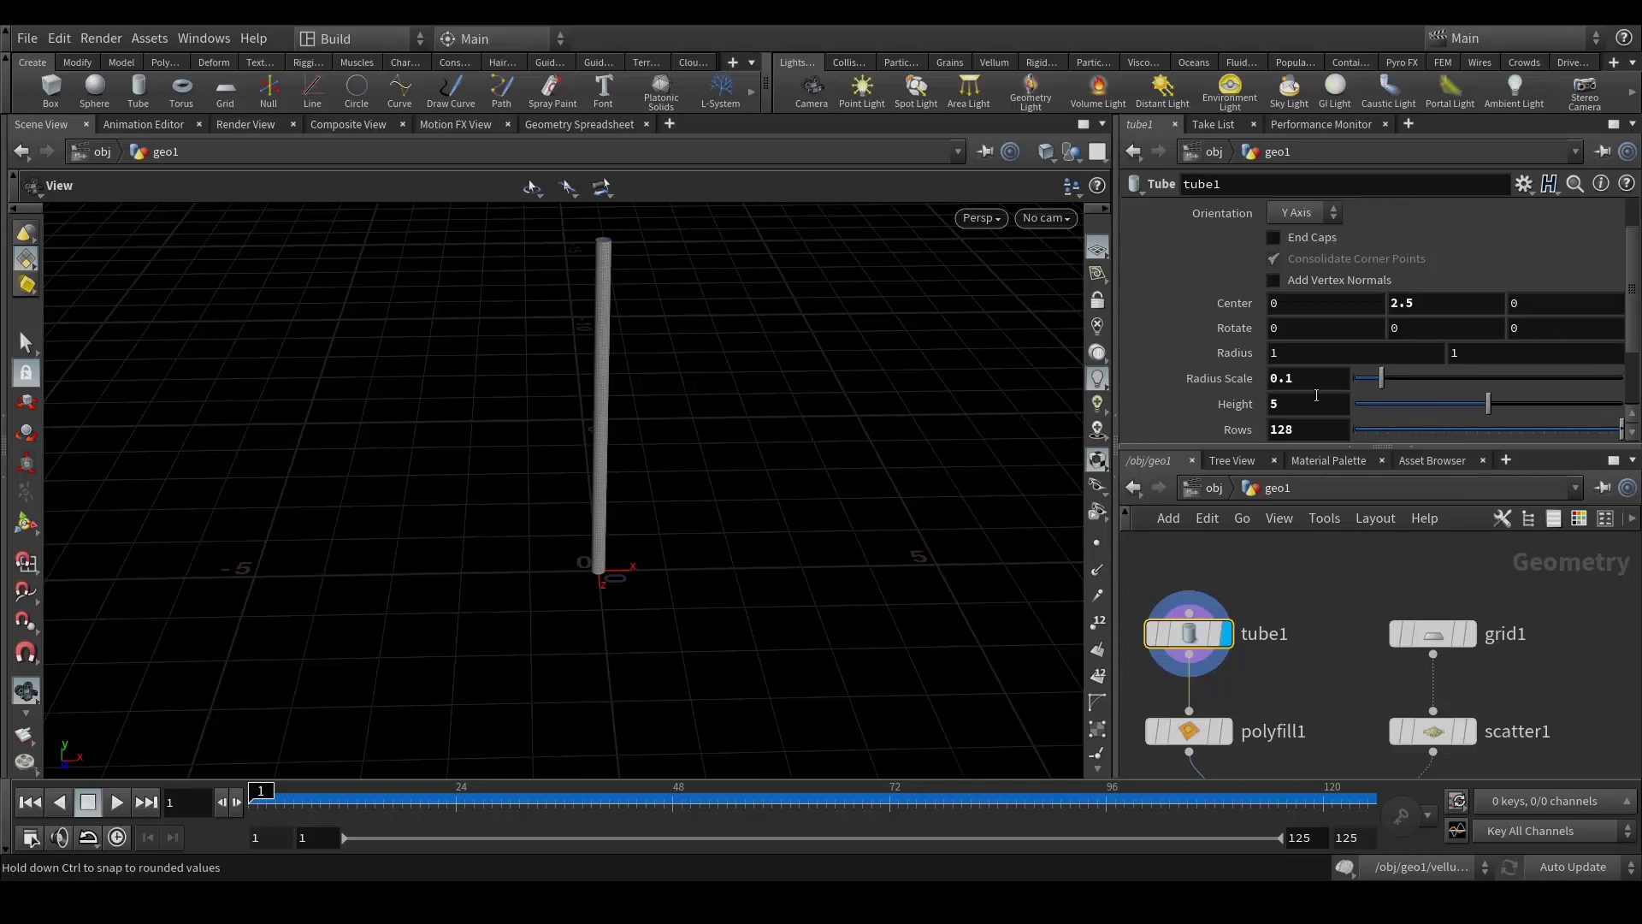
scroll(1216, 414, "down", 2)
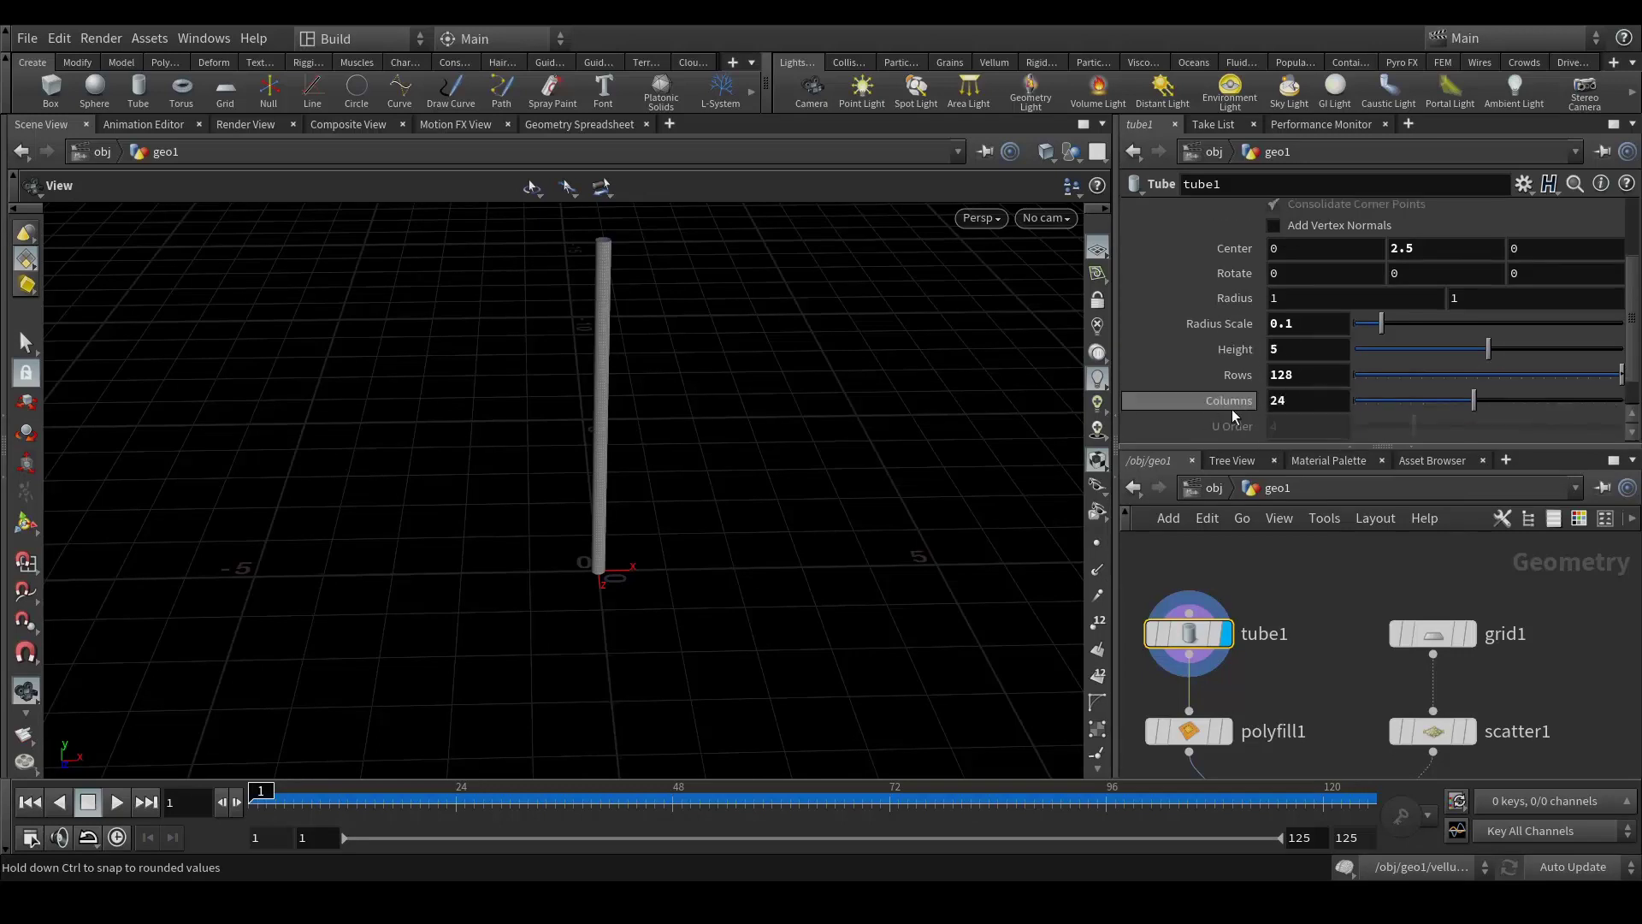
scroll(1266, 650, "down", 3)
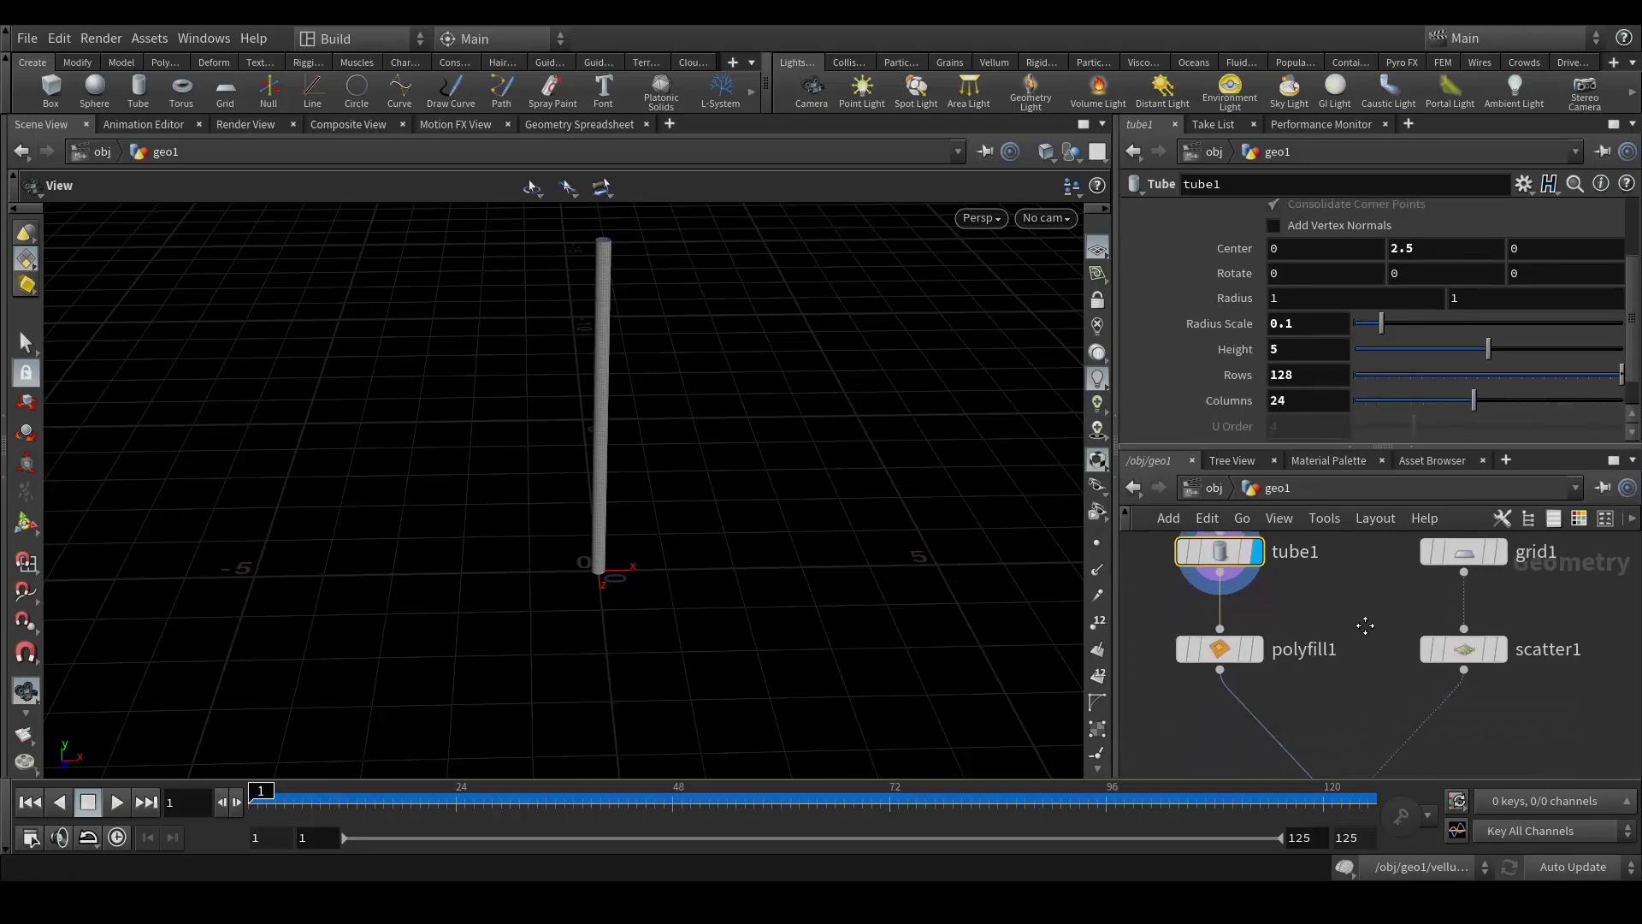
Inspect polyfill1's Quadrilateral Grid caps on the upright tube in the viewport.
left_click(1221, 609)
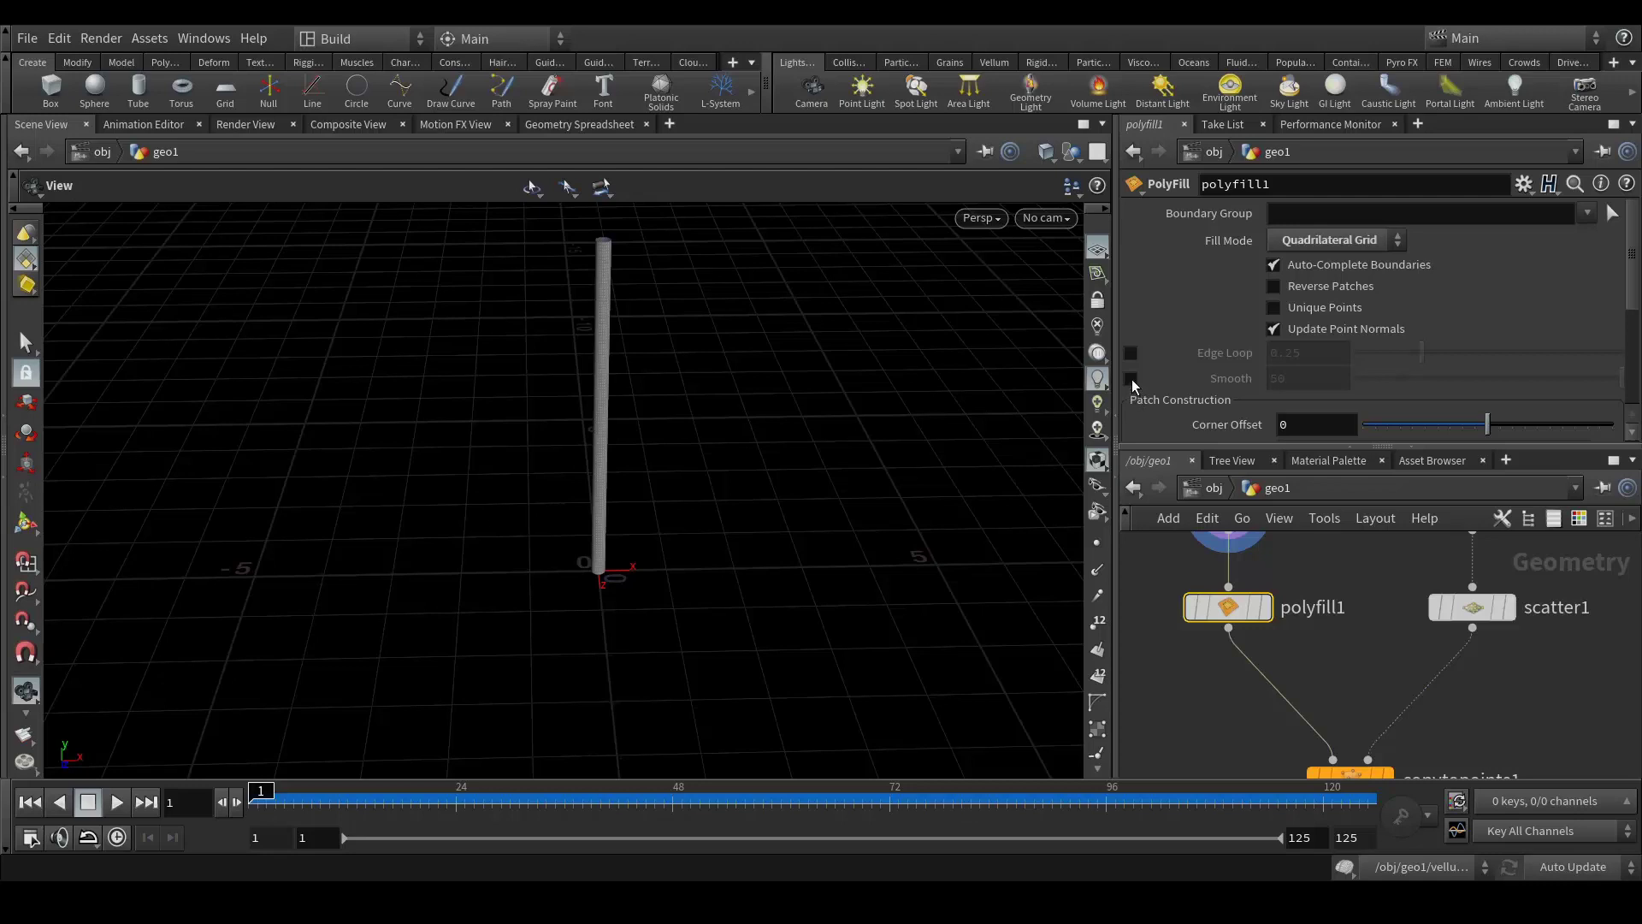
scroll(1173, 374, "down", 2)
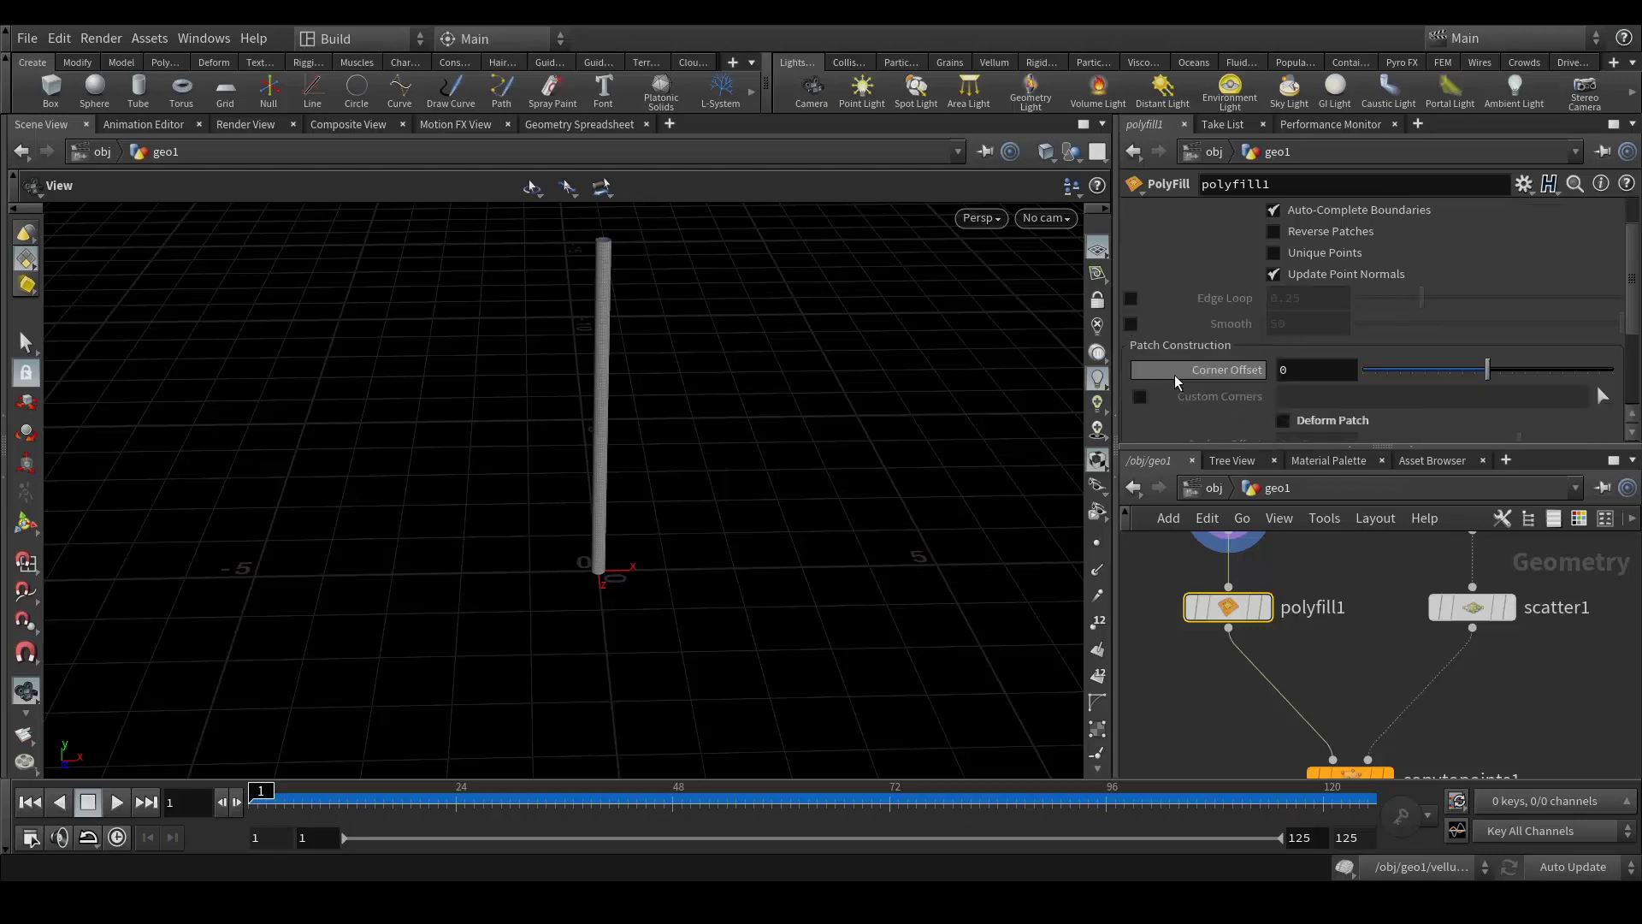
scroll(1173, 374, "down", 5)
mouse_move(1274, 611)
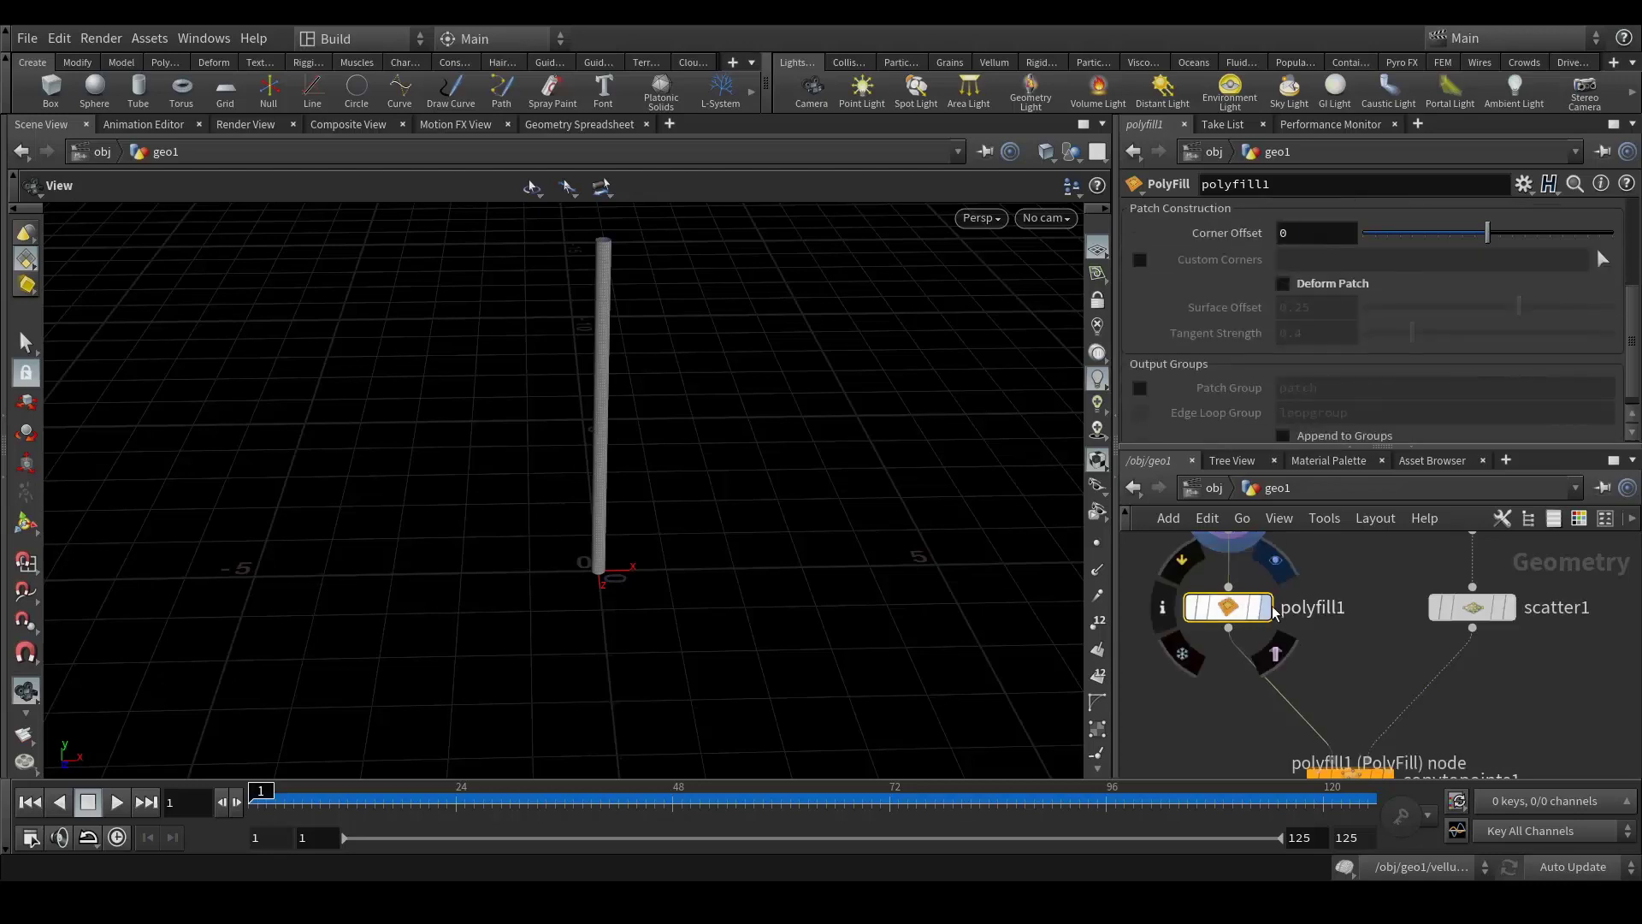
left_click_drag(663, 312, 550, 337)
scroll(633, 438, "up", 6)
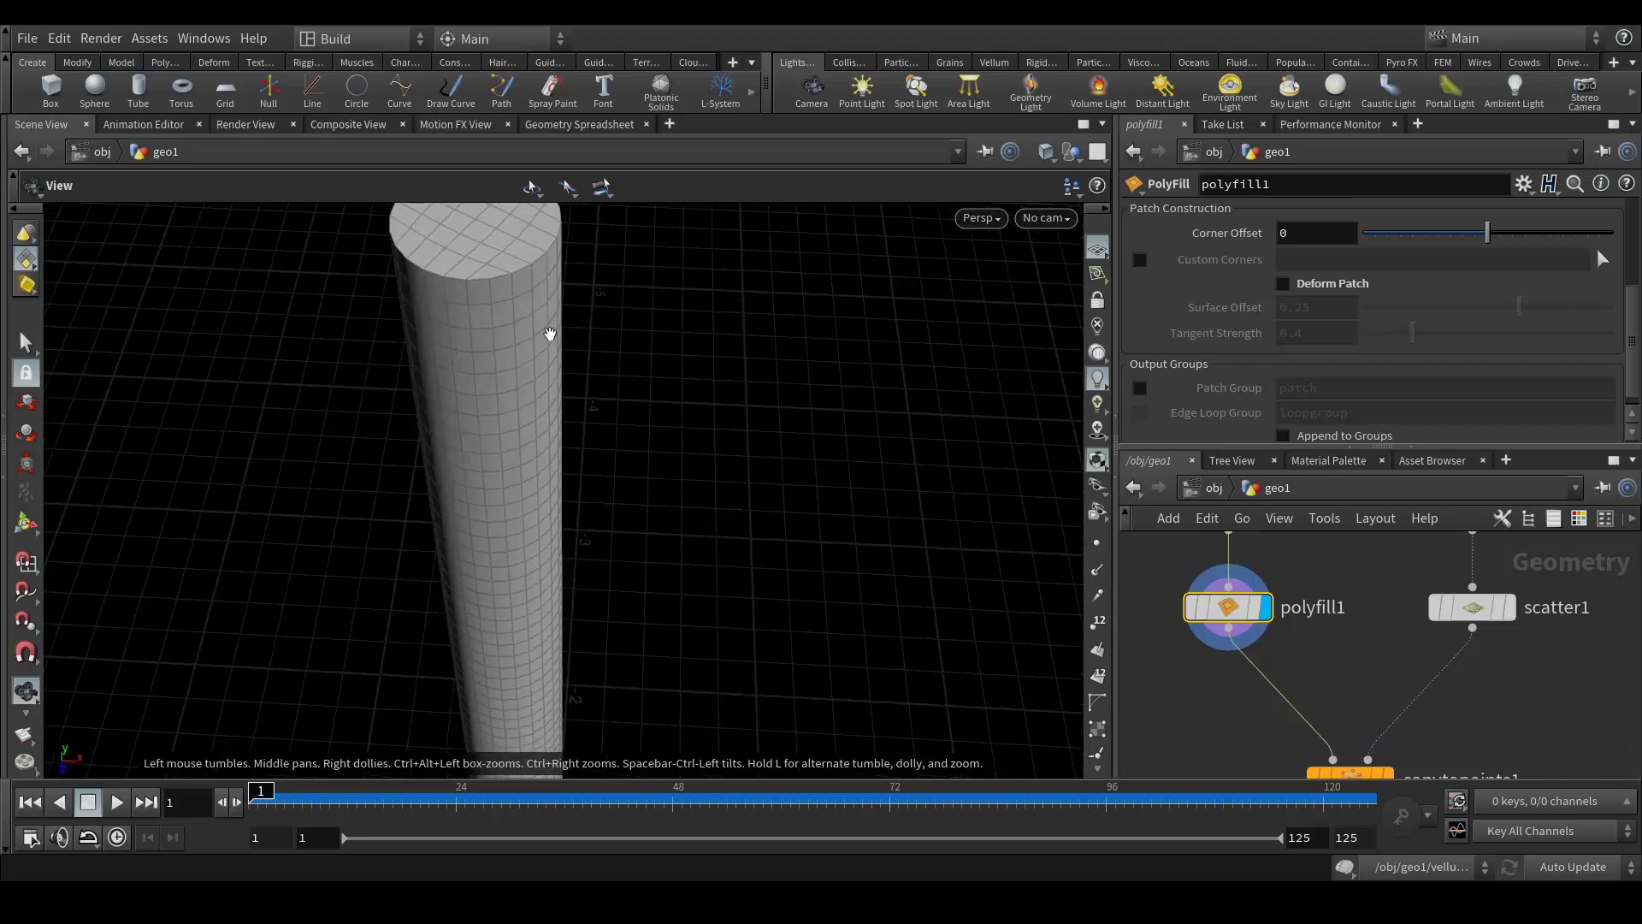
left_click_drag(931, 516, 710, 506)
scroll(629, 360, "down", 6)
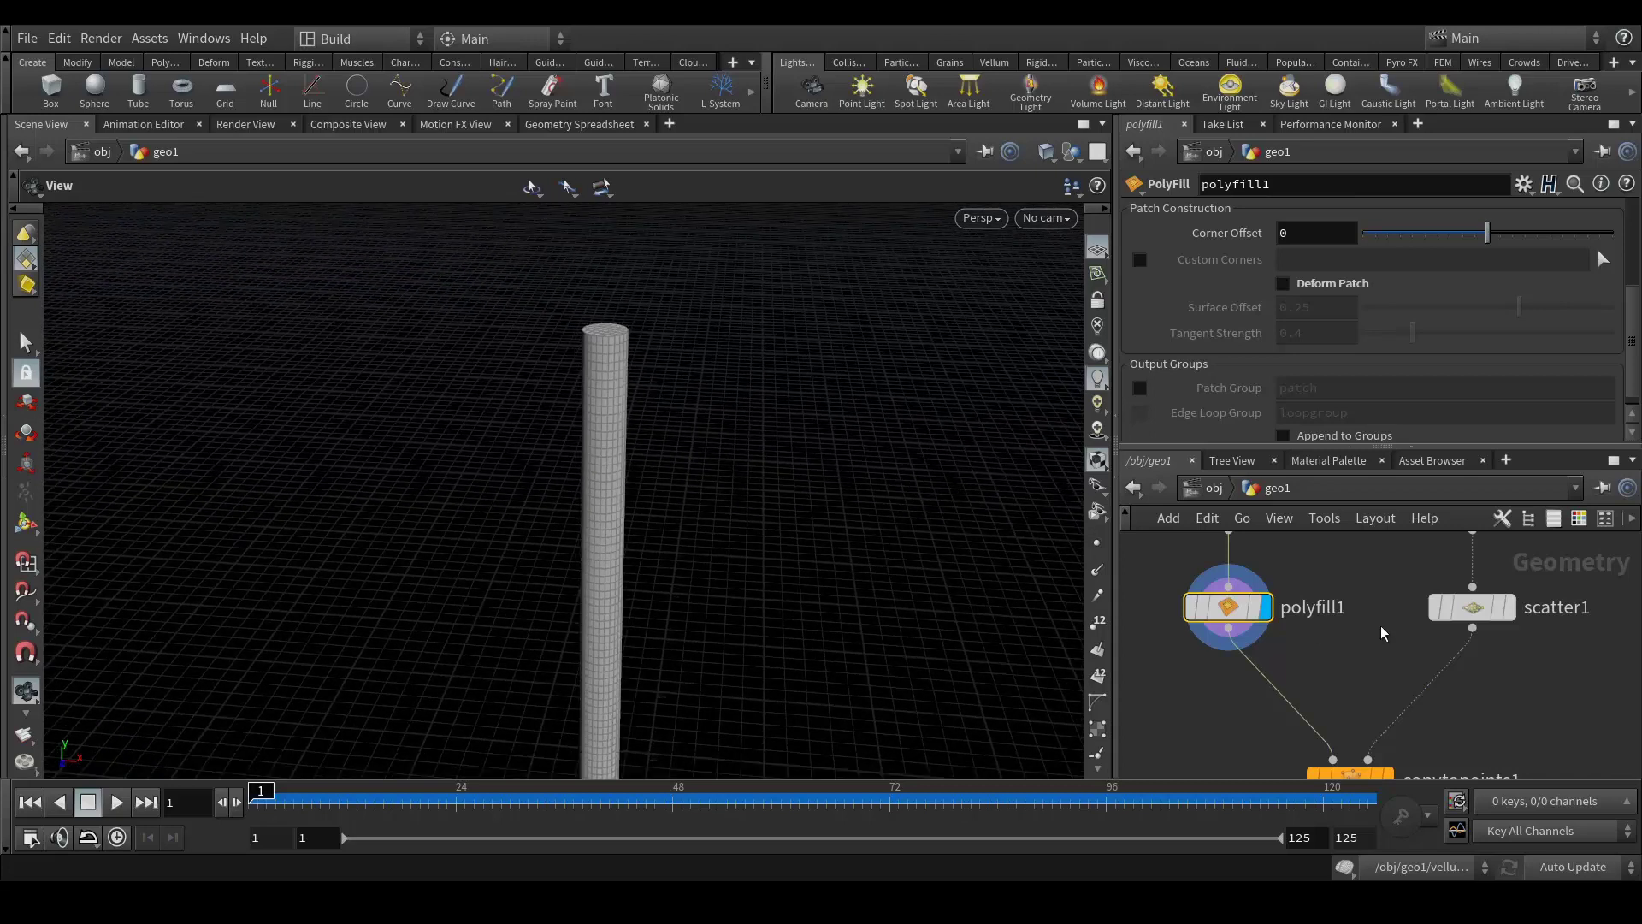
Display copytopoints1 so the capped tube stands on every scattered point, then orbit the tube row.
scroll(1368, 710, "down", 3)
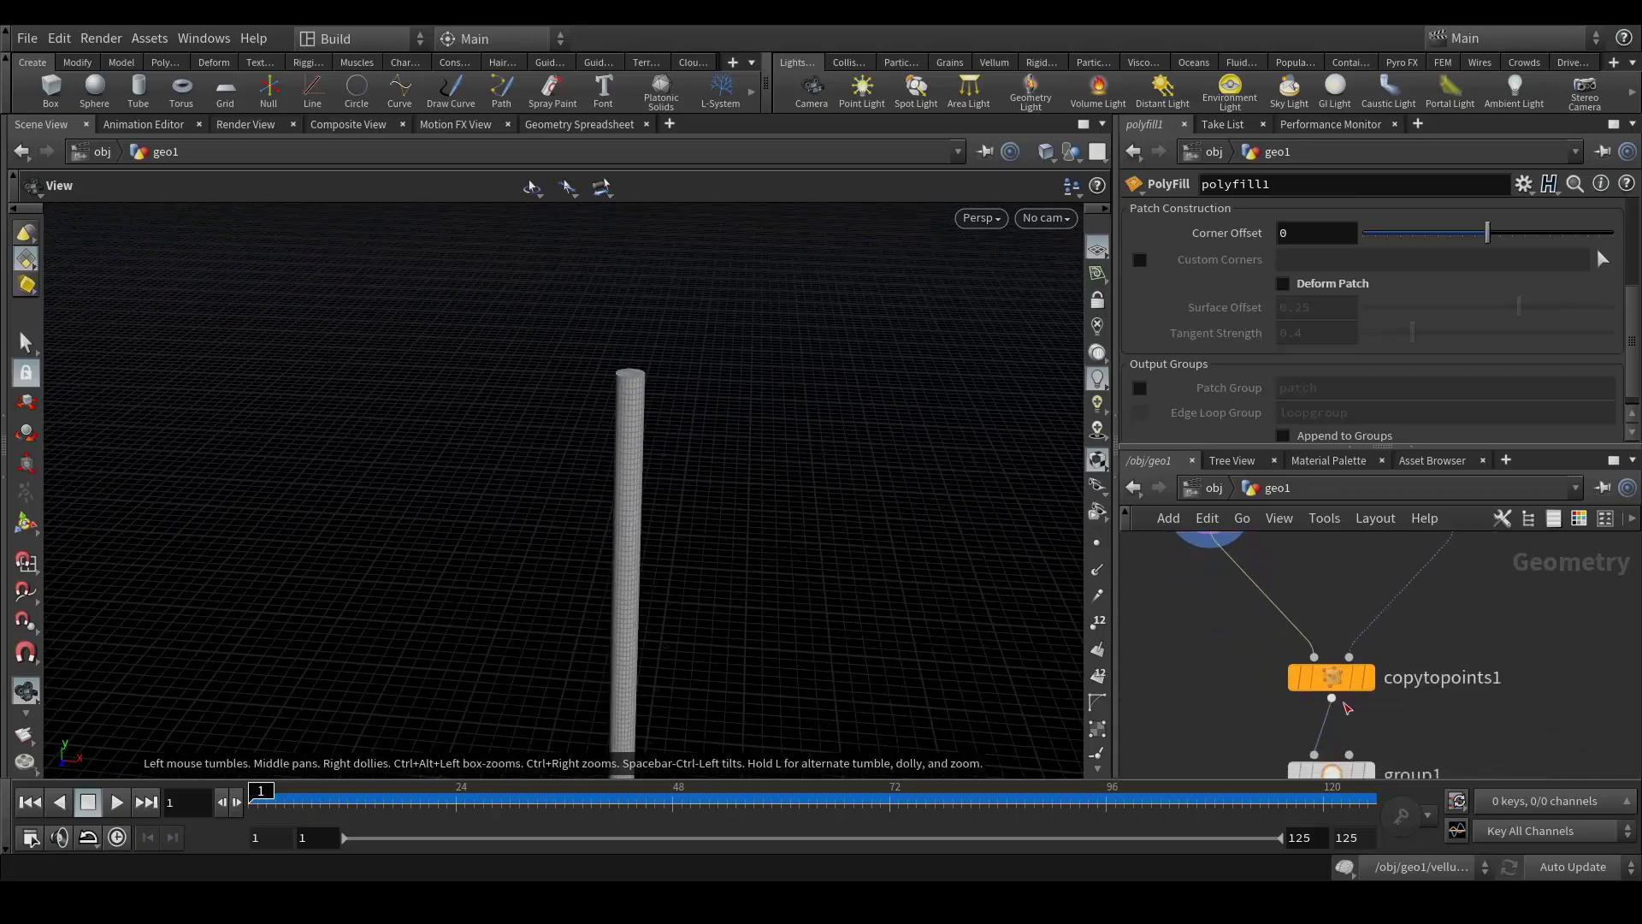
mouse_move(1368, 689)
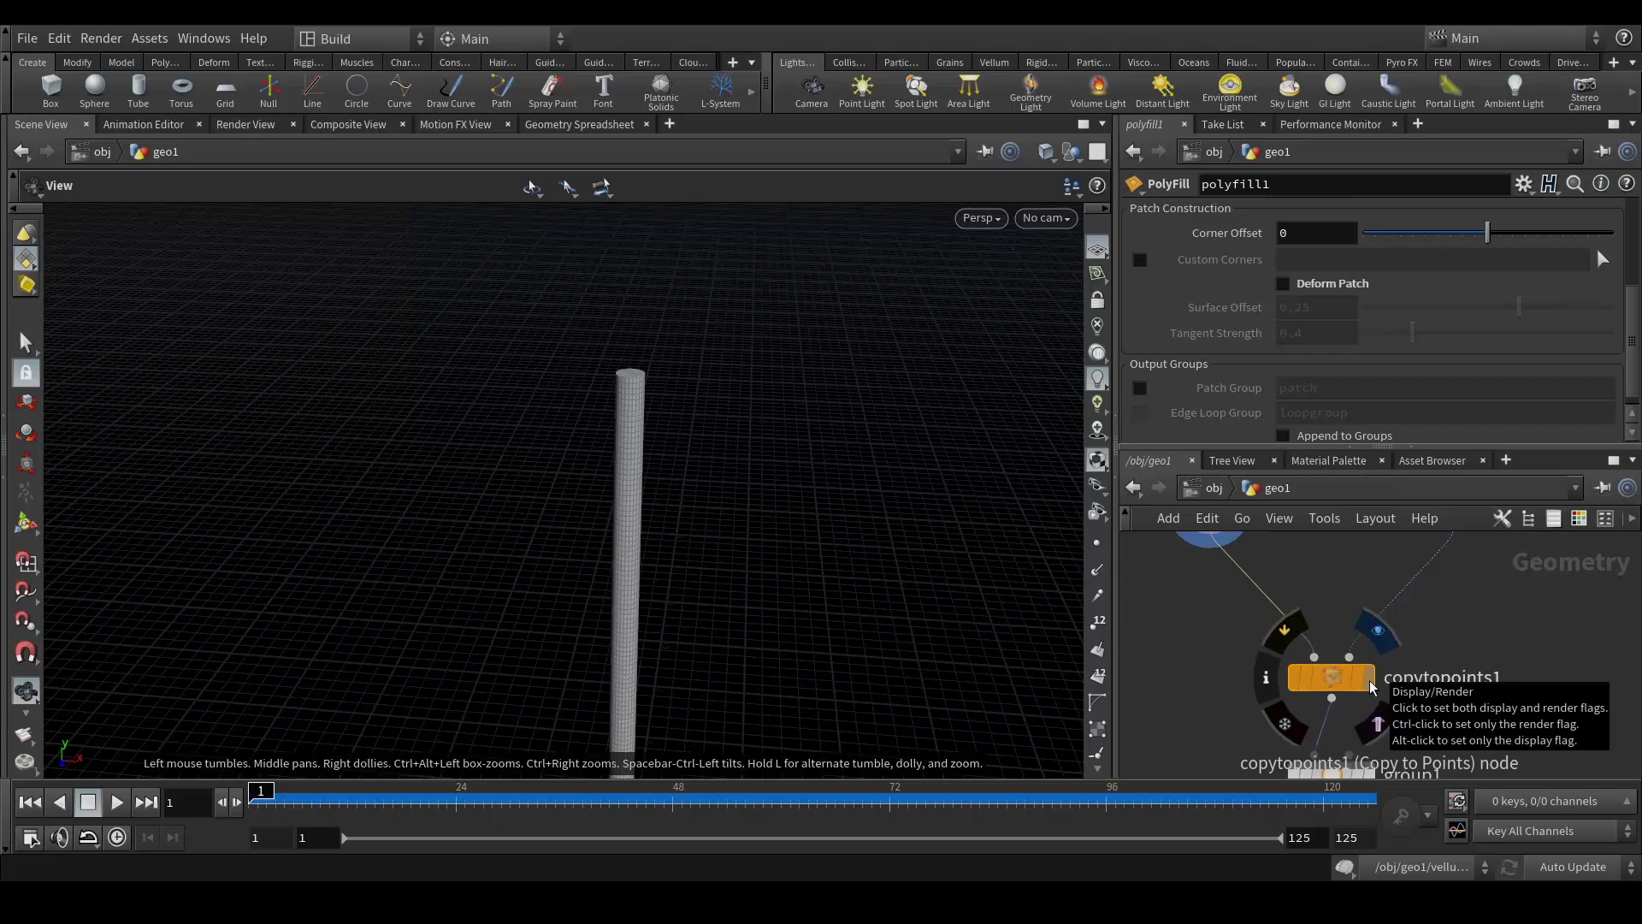
left_click(1371, 687)
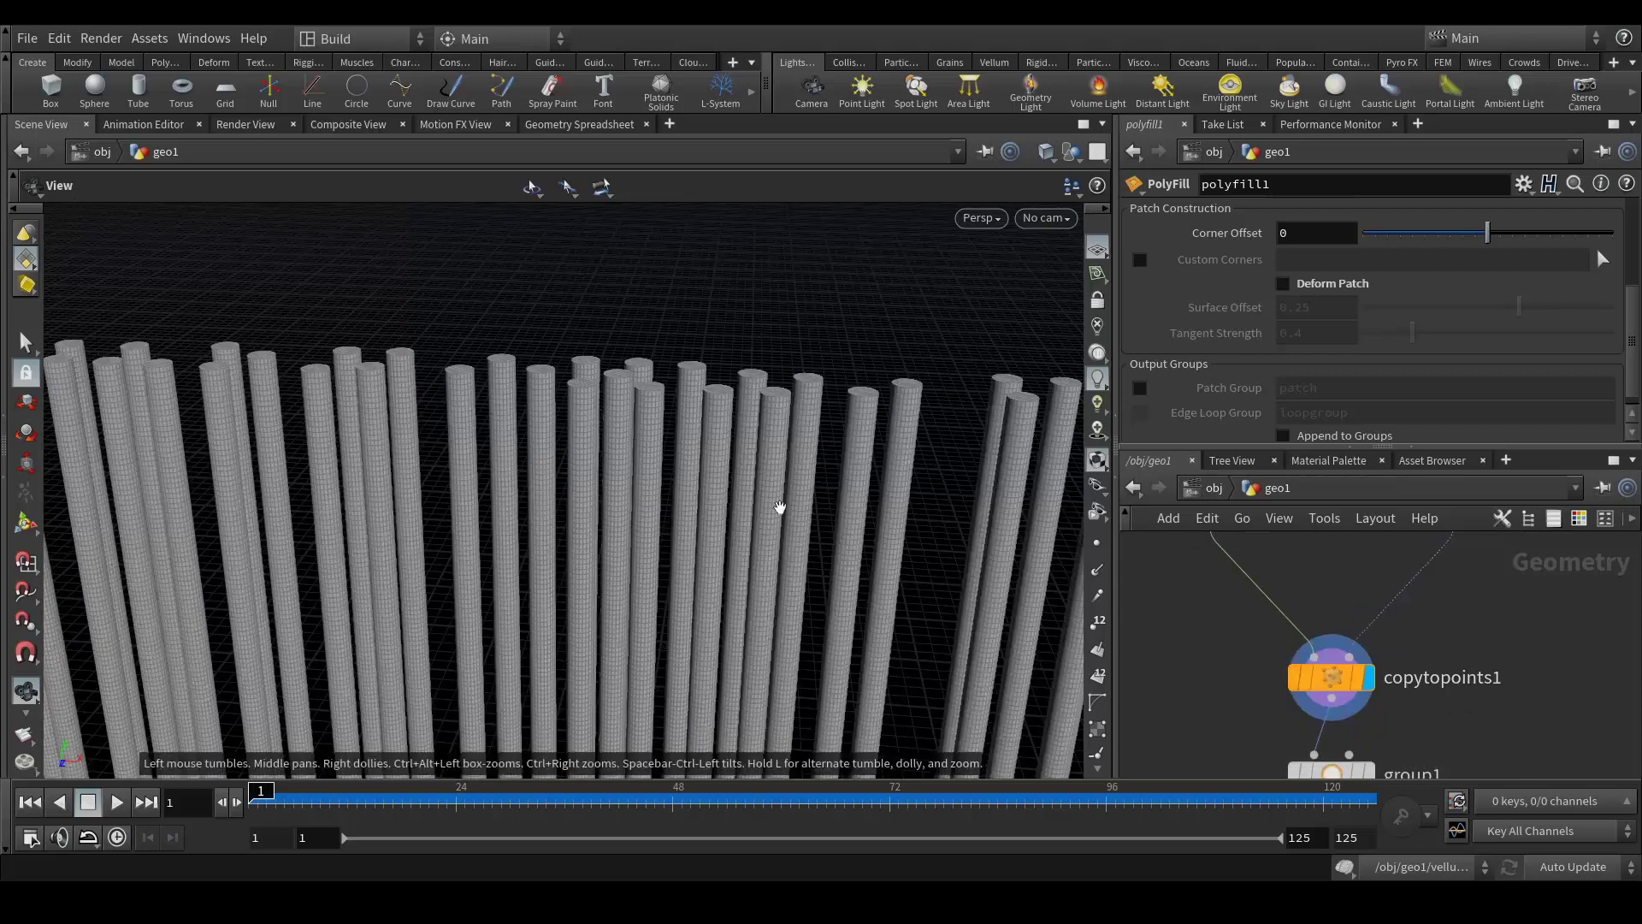
scroll(633, 368, "up", 3)
scroll(640, 360, "down", 3)
left_click_drag(641, 362, 898, 637)
left_click_drag(816, 595, 605, 657)
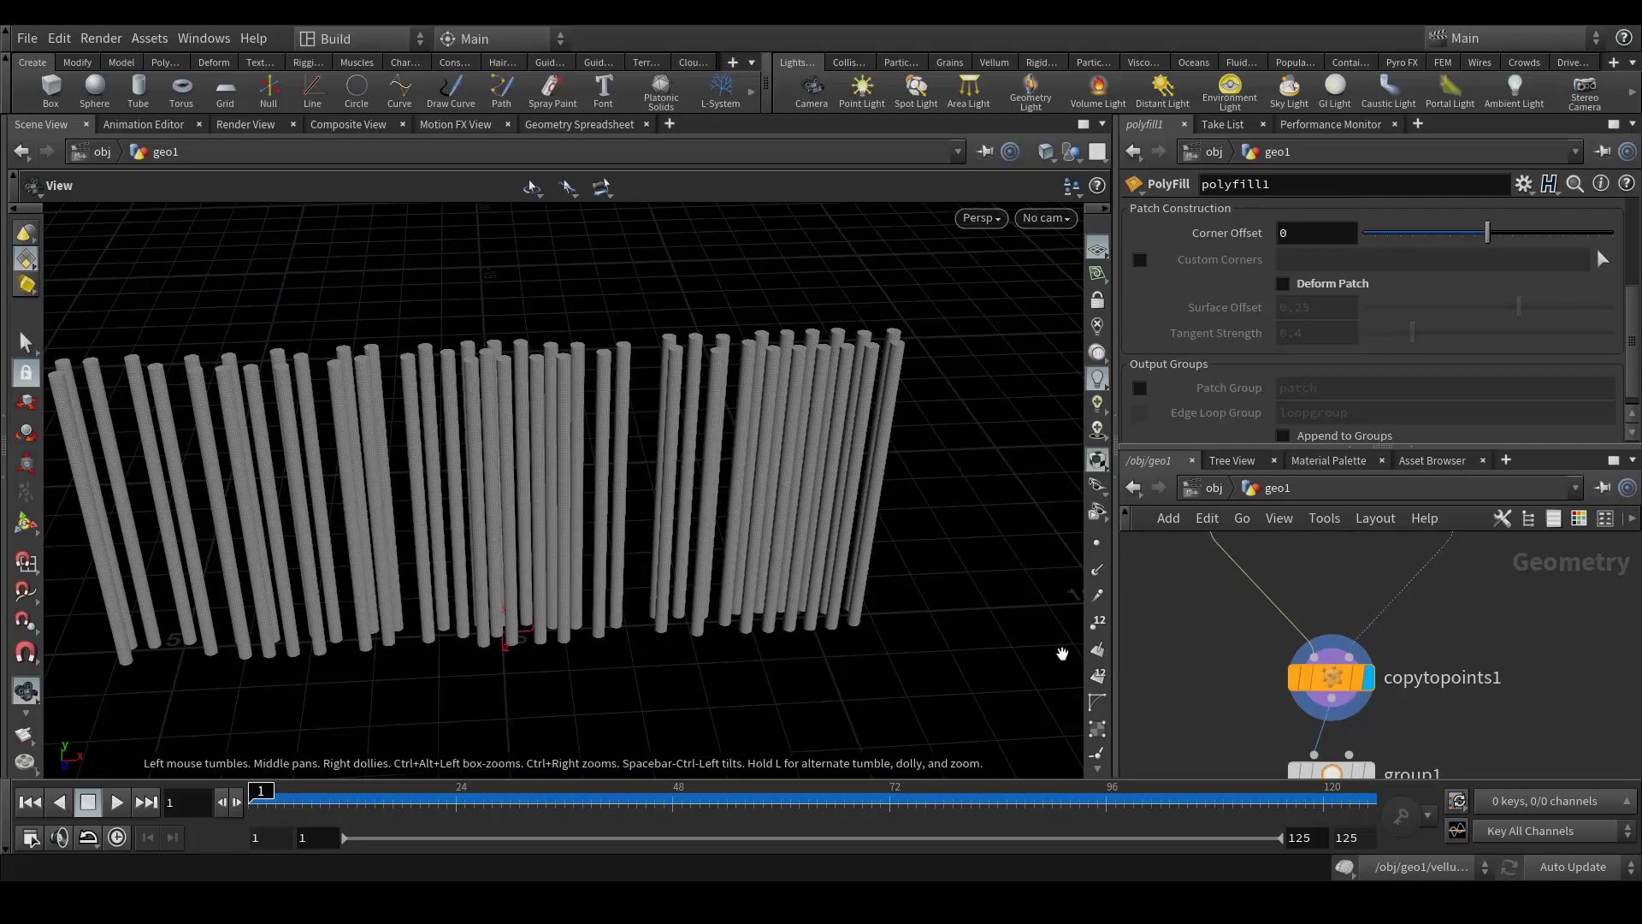
middle_click_drag(1505, 693, 1489, 650)
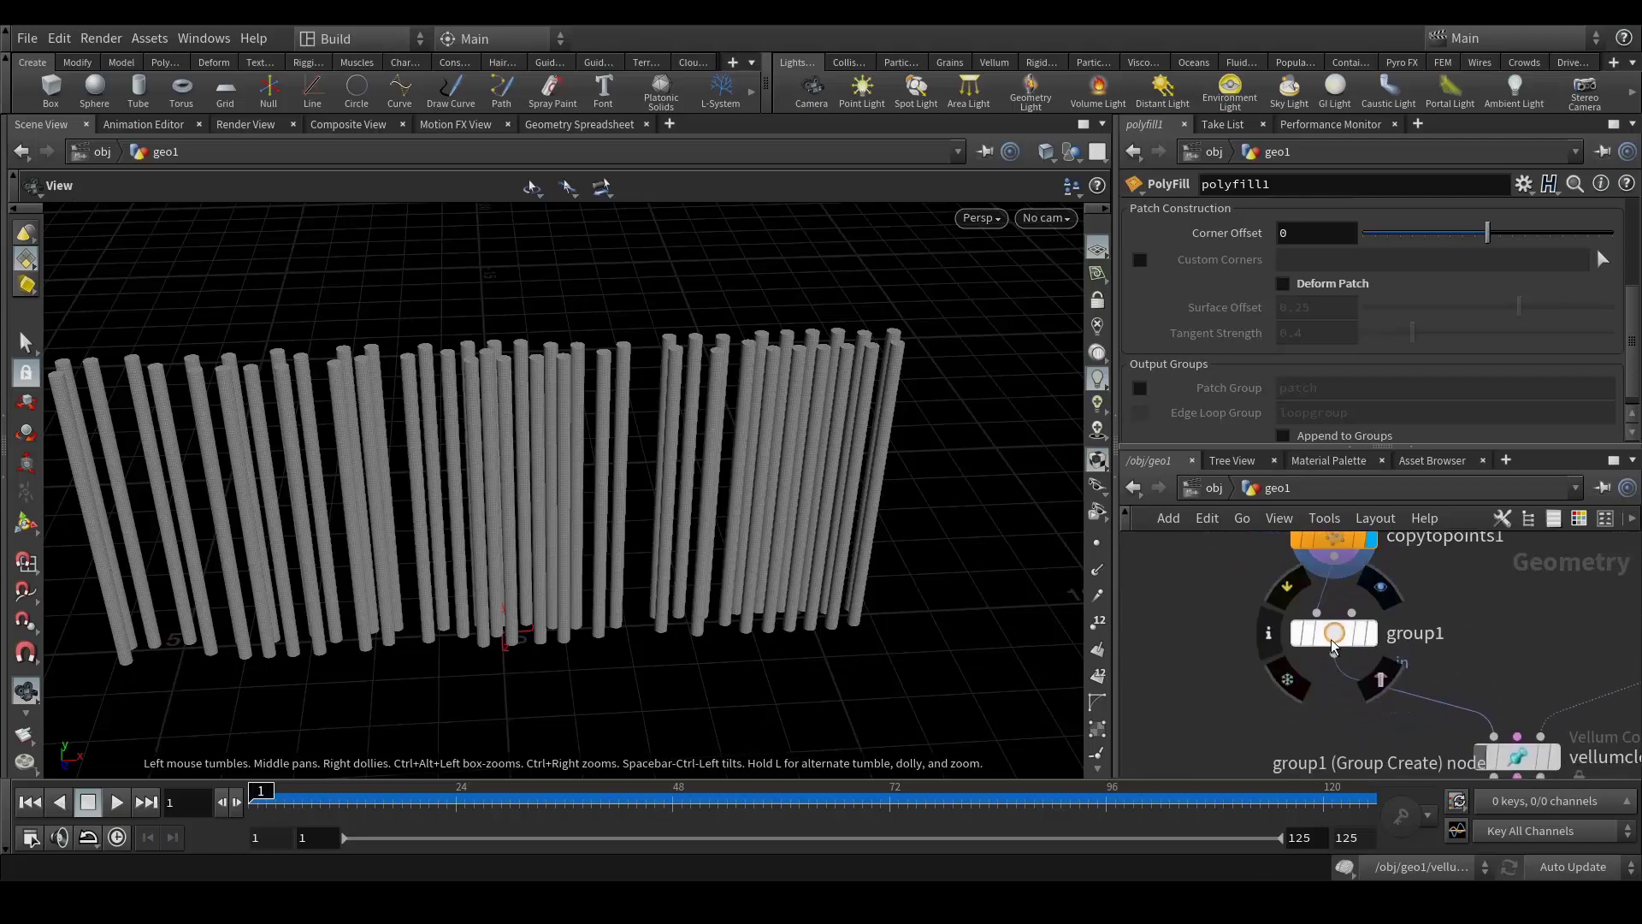
Display group1 and check the hose base points pinned inside its 13 × 0.01 × 3 box.
left_click(1359, 635)
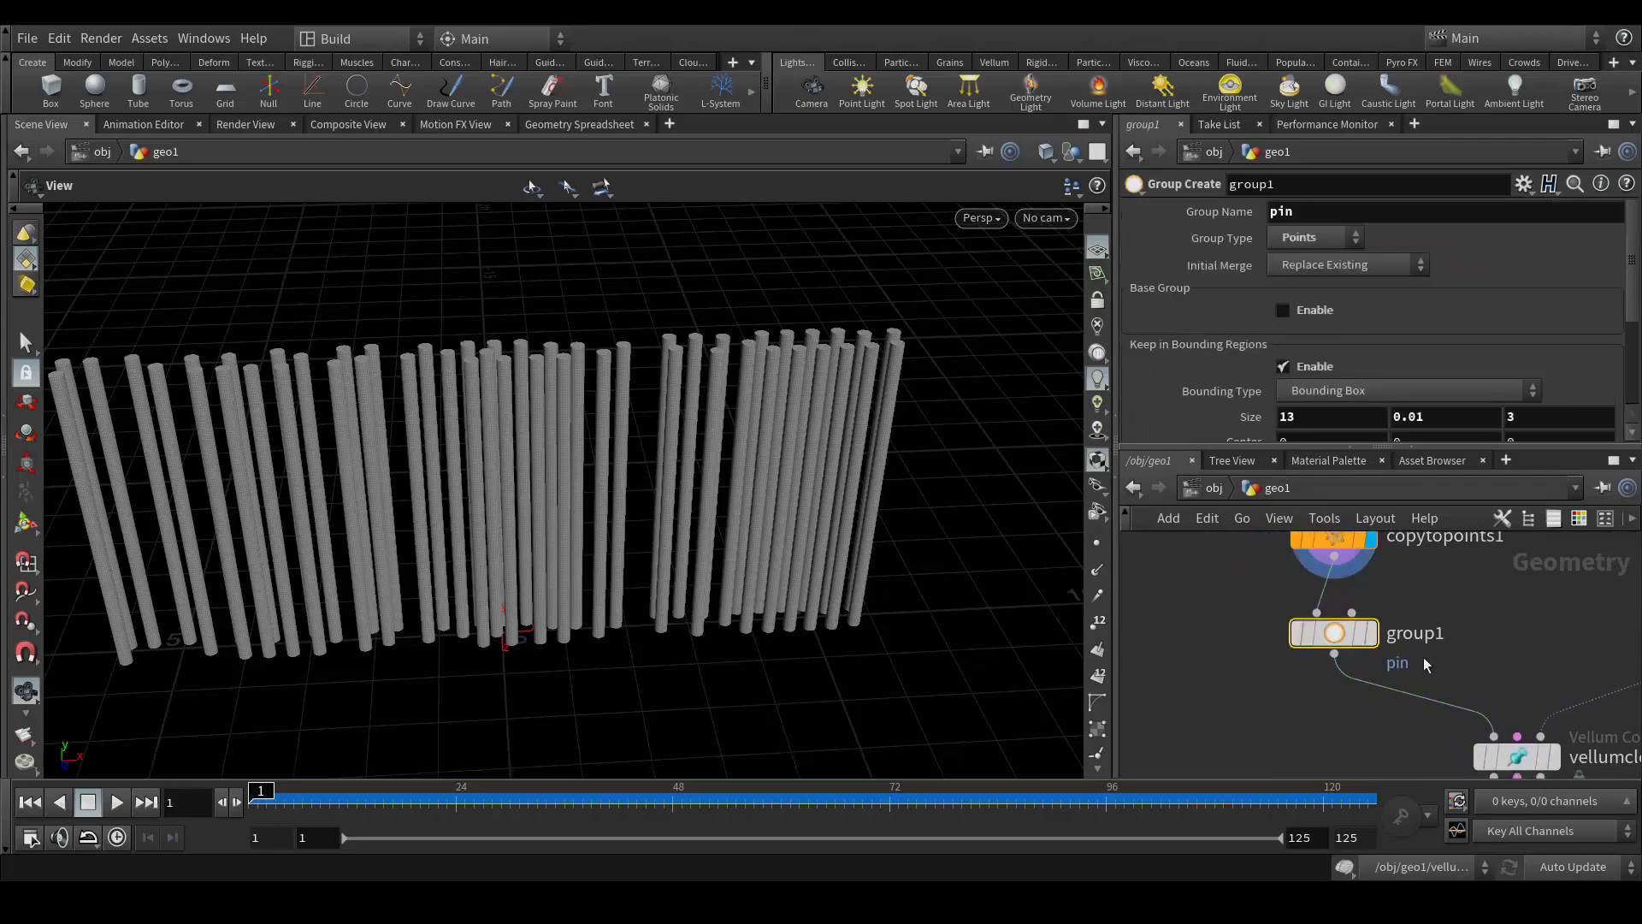
left_click(1370, 633)
left_click_drag(727, 651, 709, 603)
left_click_drag(603, 650, 627, 613)
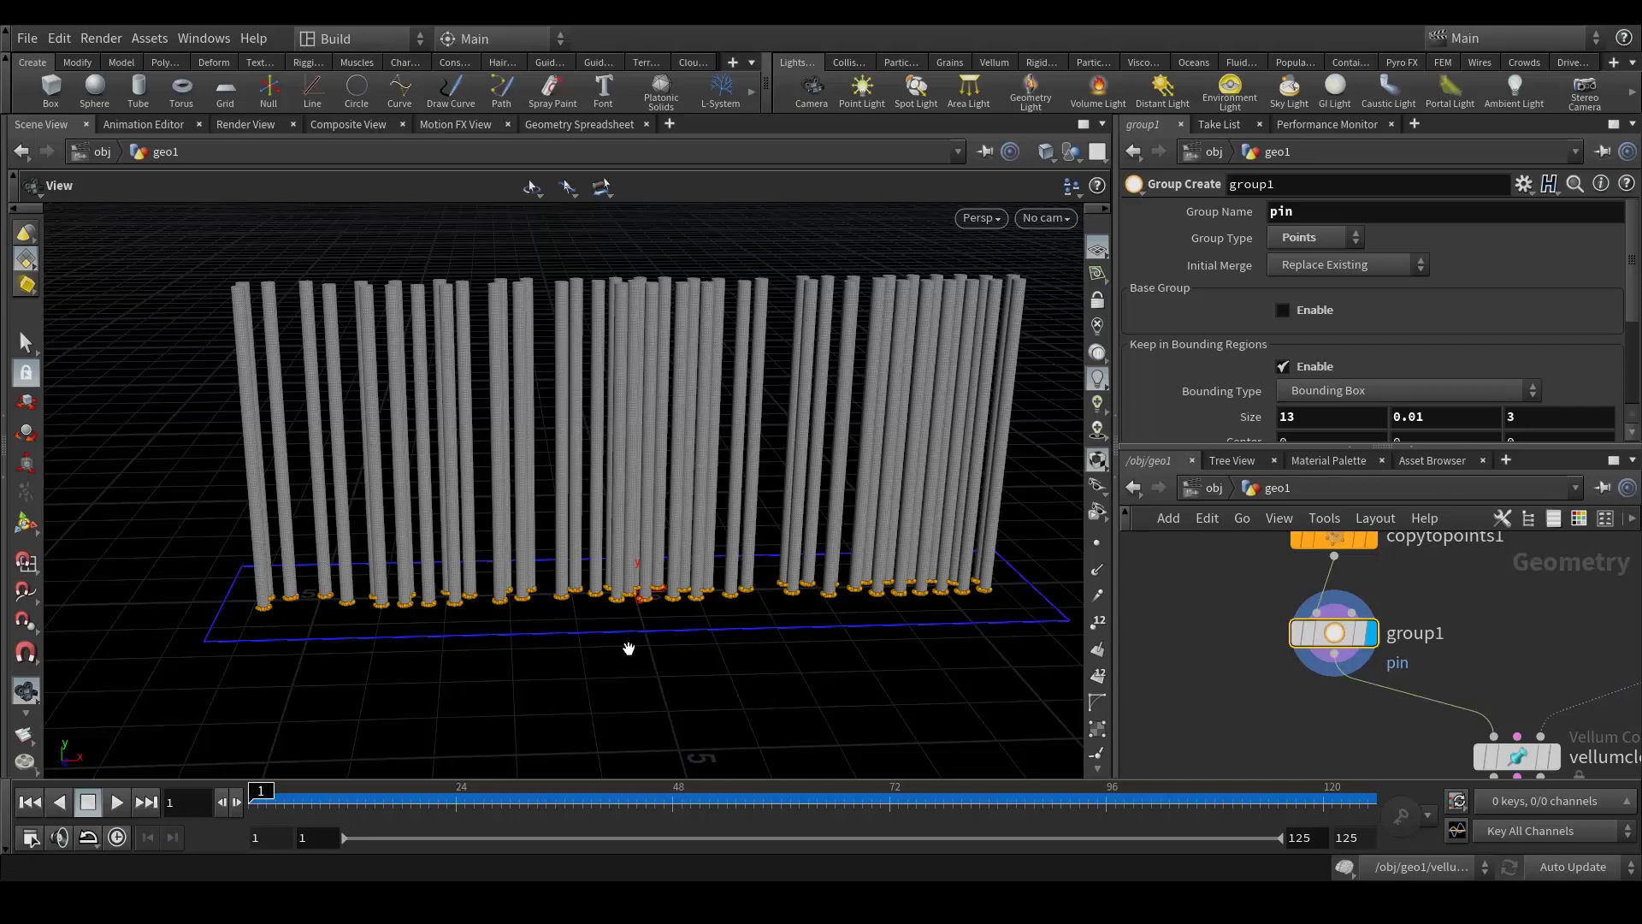
key("h")
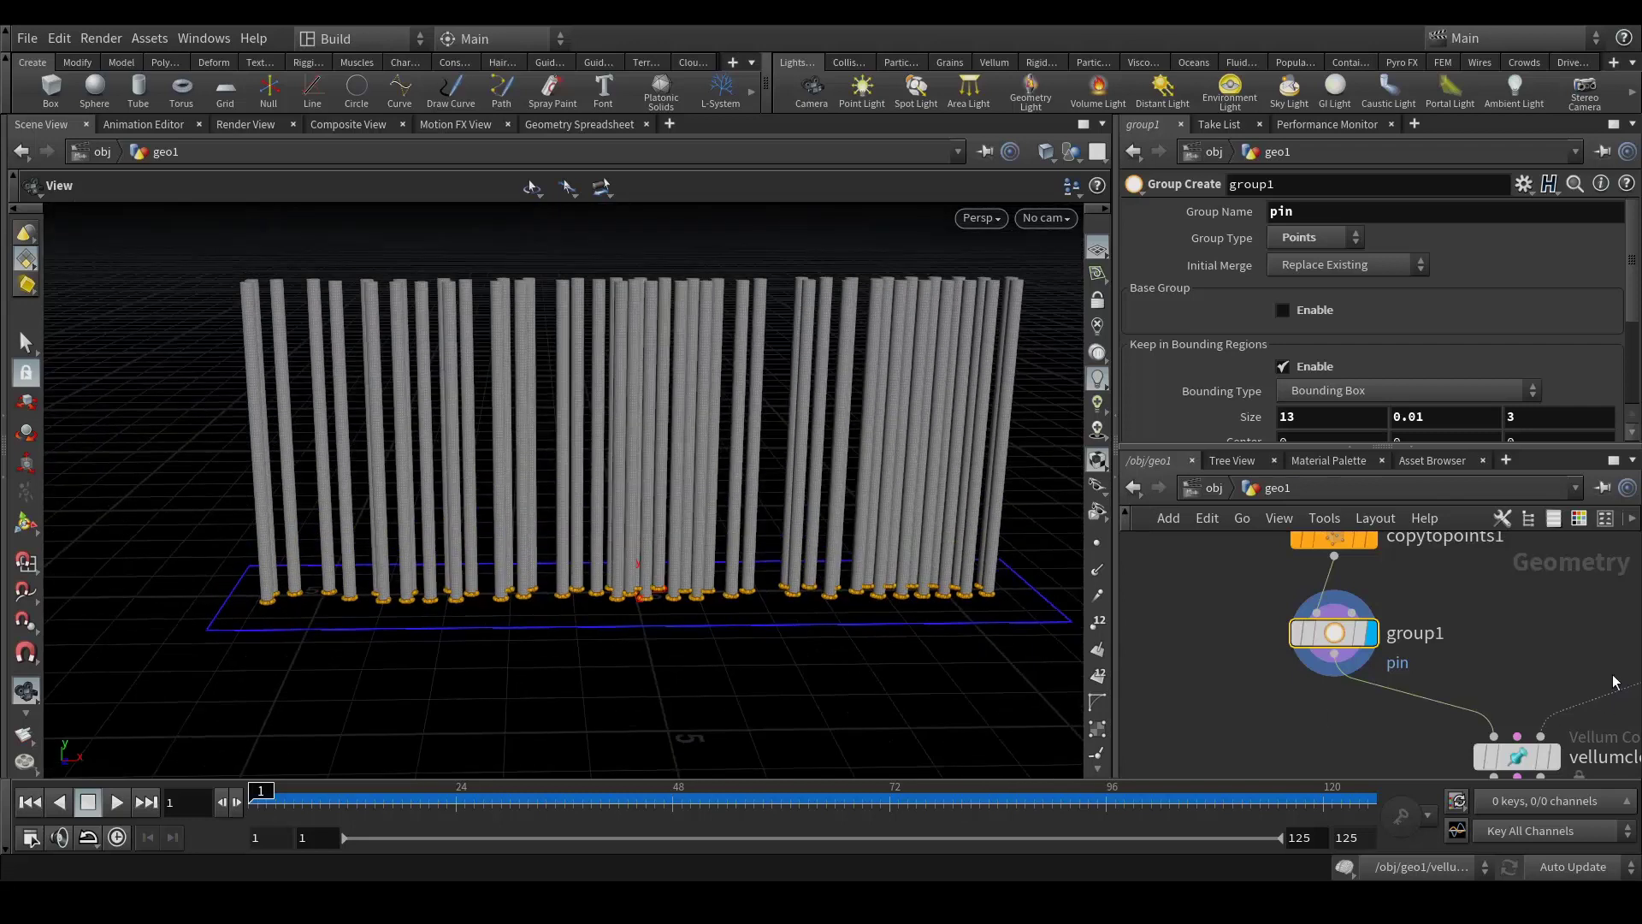
middle_click_drag(1512, 624, 1505, 638)
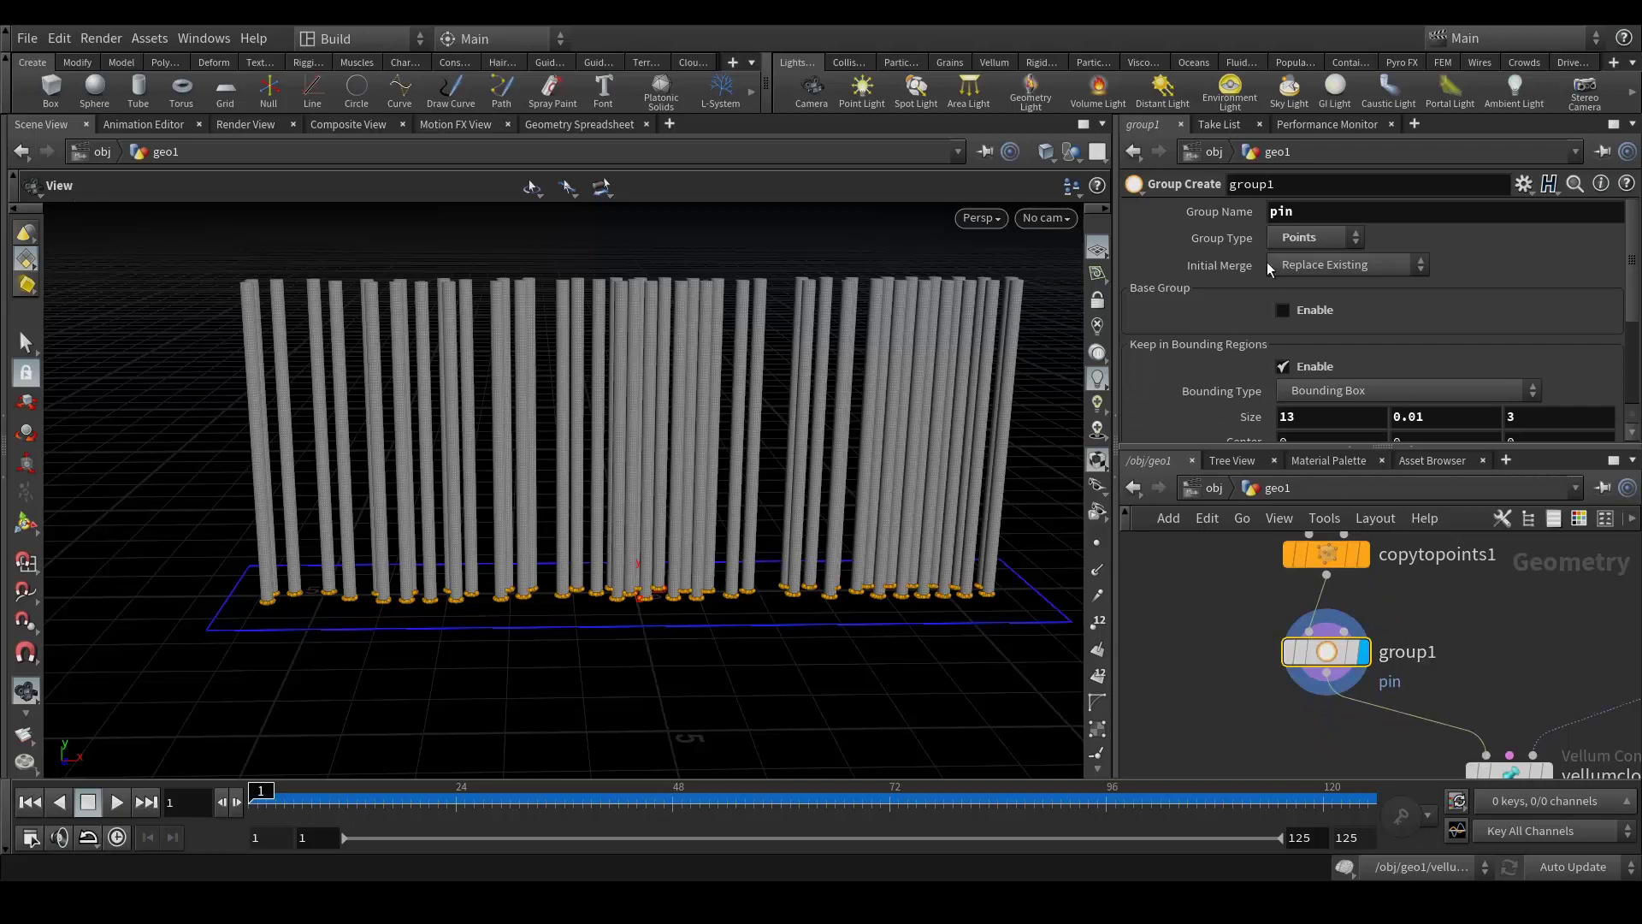
scroll(1461, 335, "down", 1)
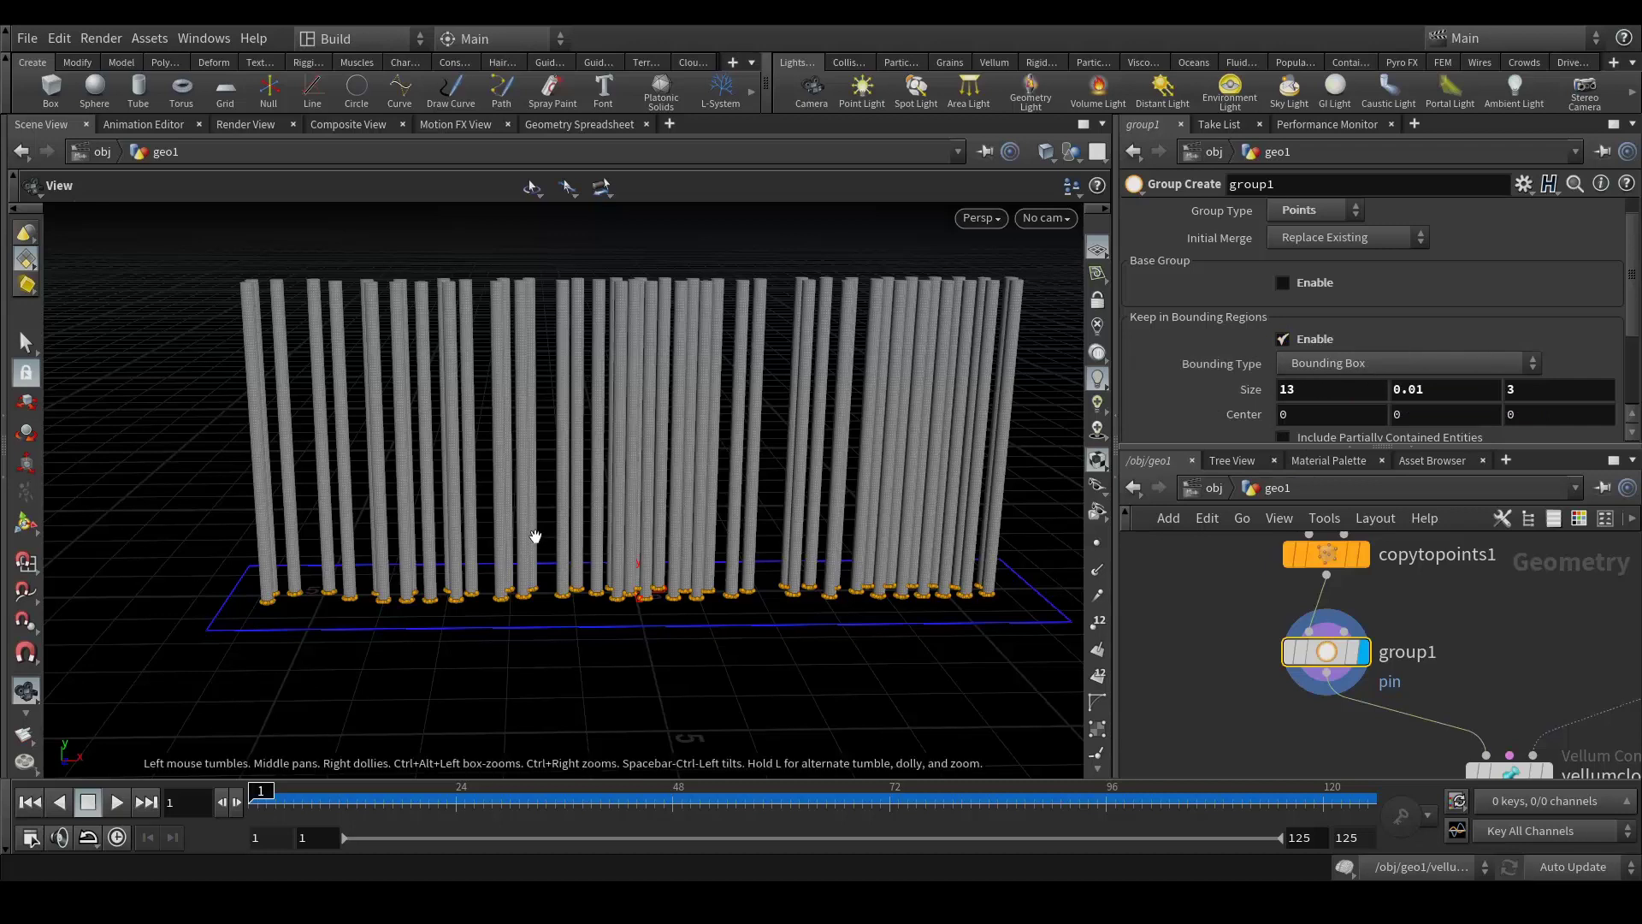
left_click_drag(536, 544, 537, 550)
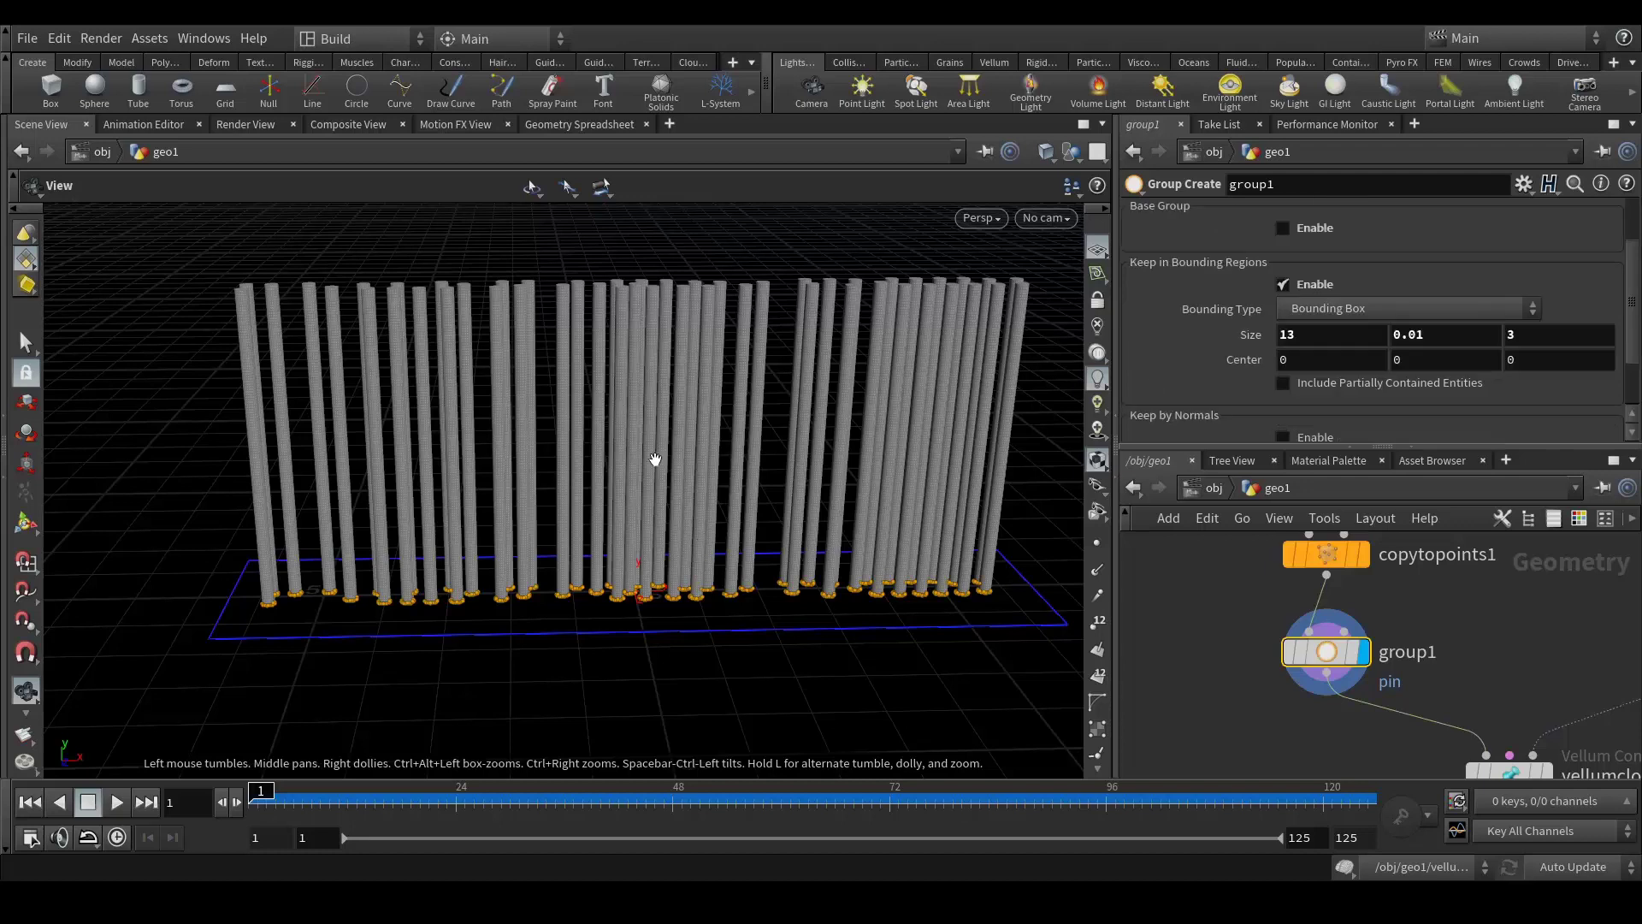
middle_click_drag(1565, 659, 1388, 584)
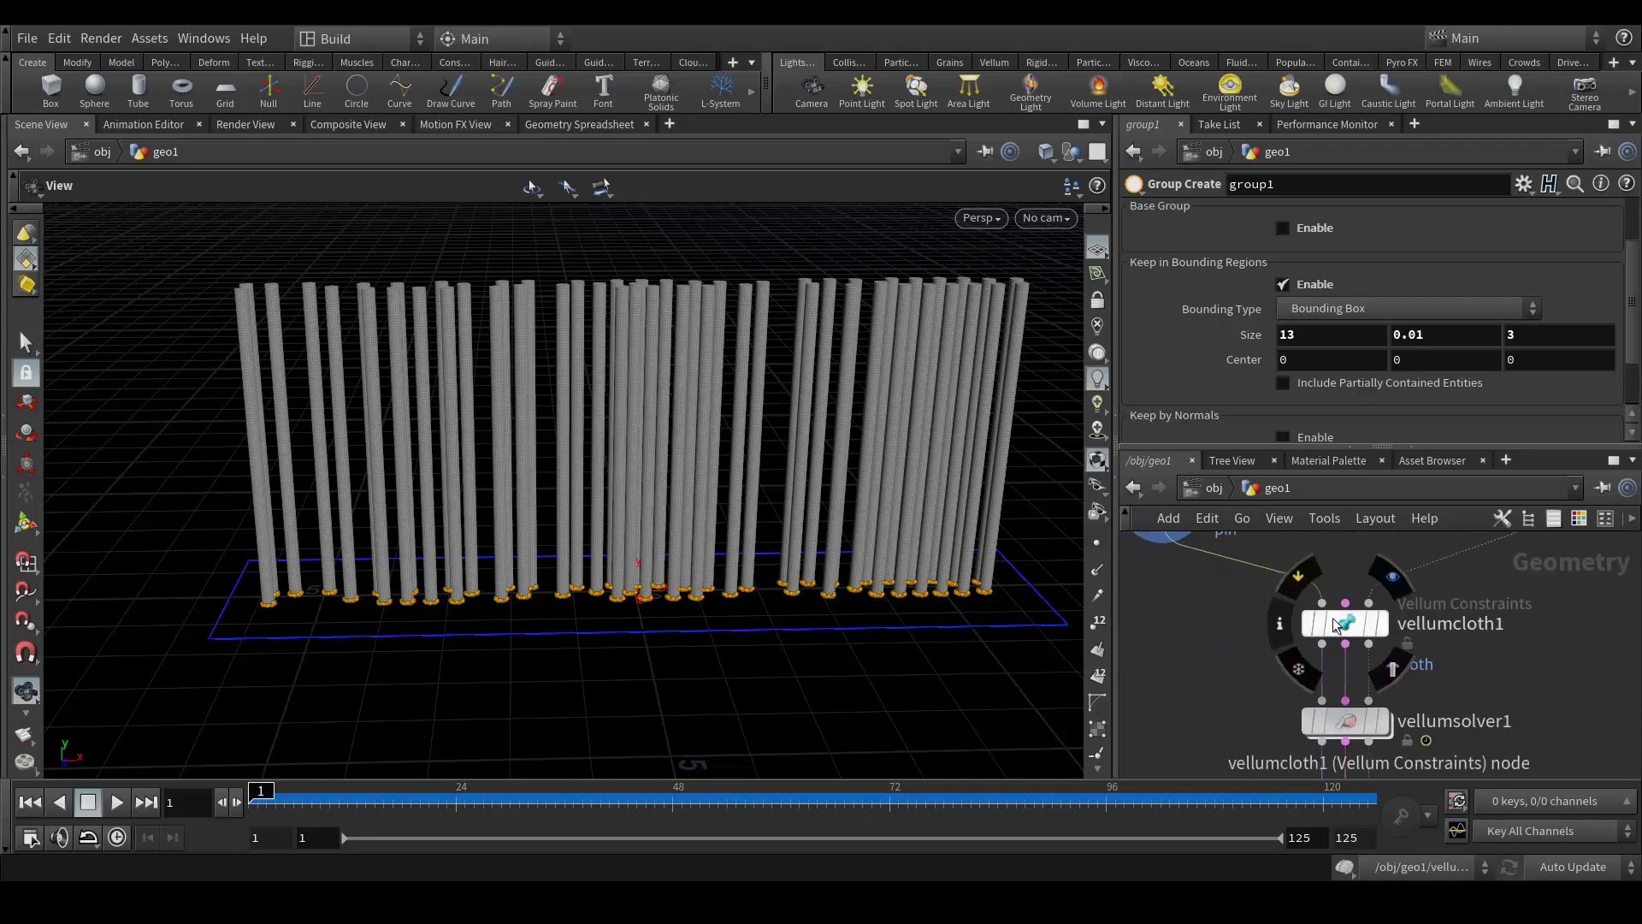
Scroll vellumcloth1 to Pin to Animation and list the groups for Pin Points.
left_click(1347, 622)
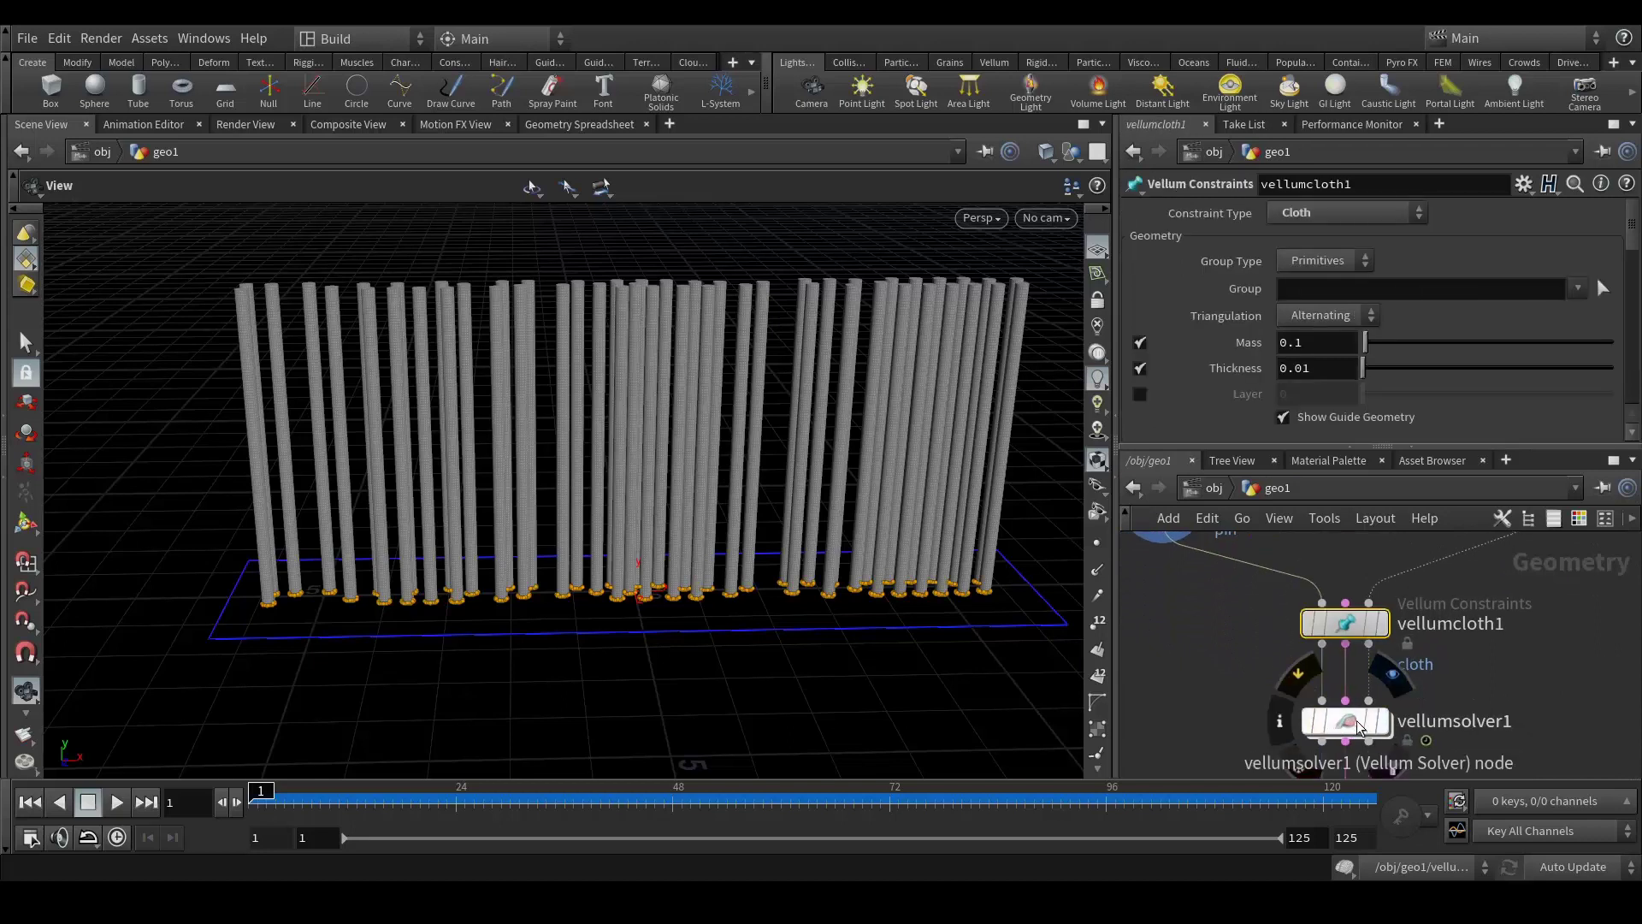
middle_click_drag(1617, 670, 1614, 694)
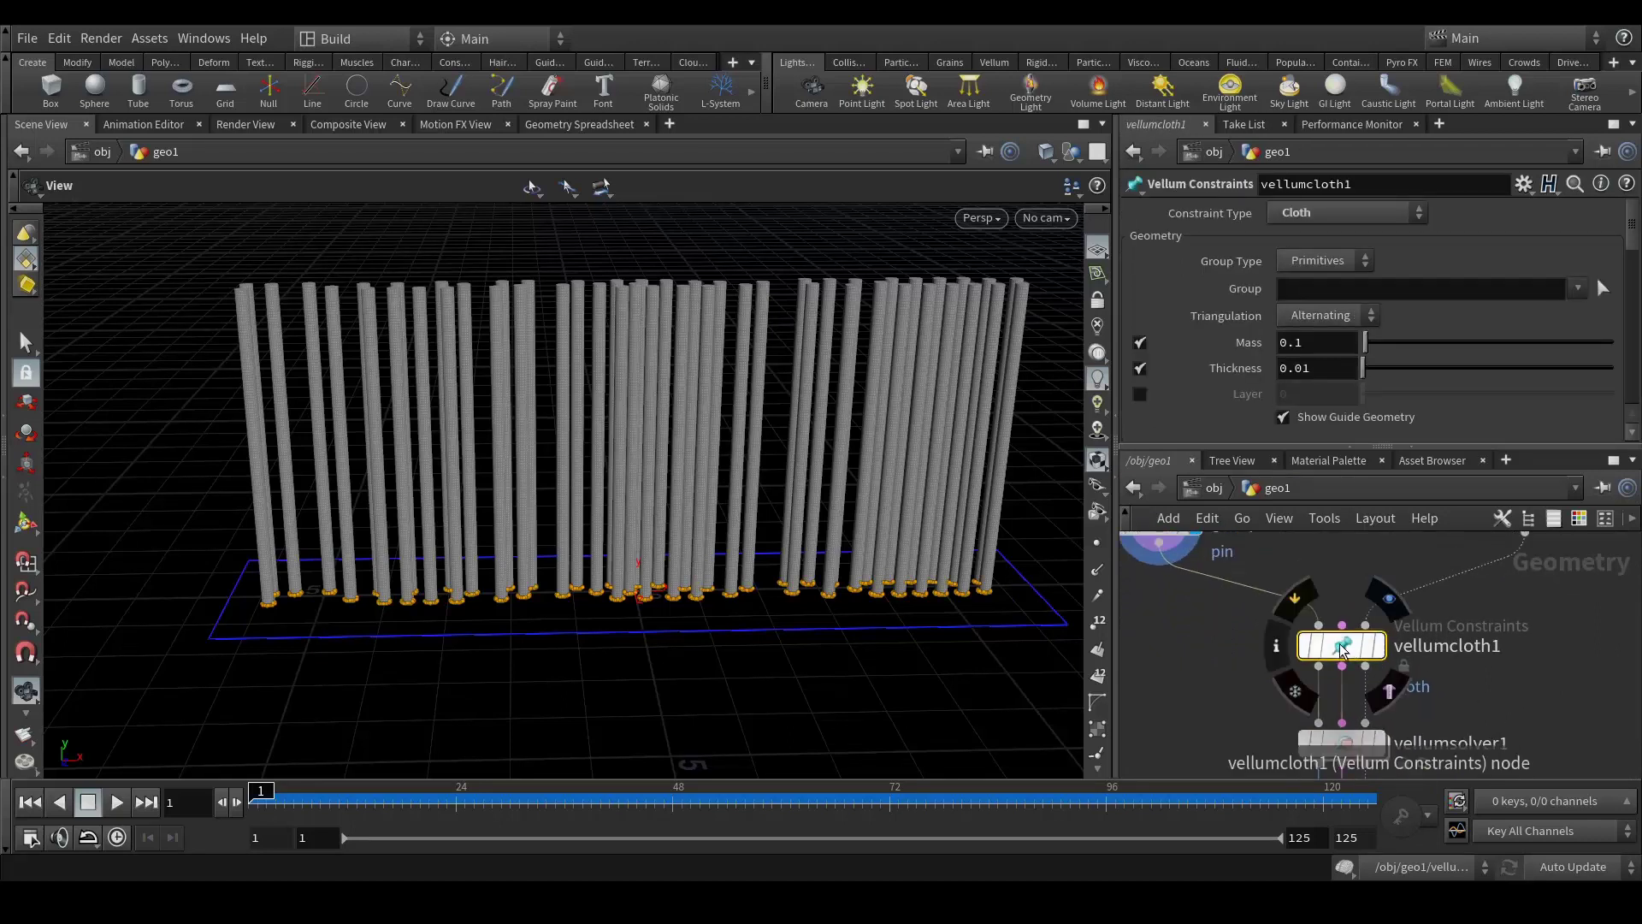
scroll(1230, 326, "down", 2)
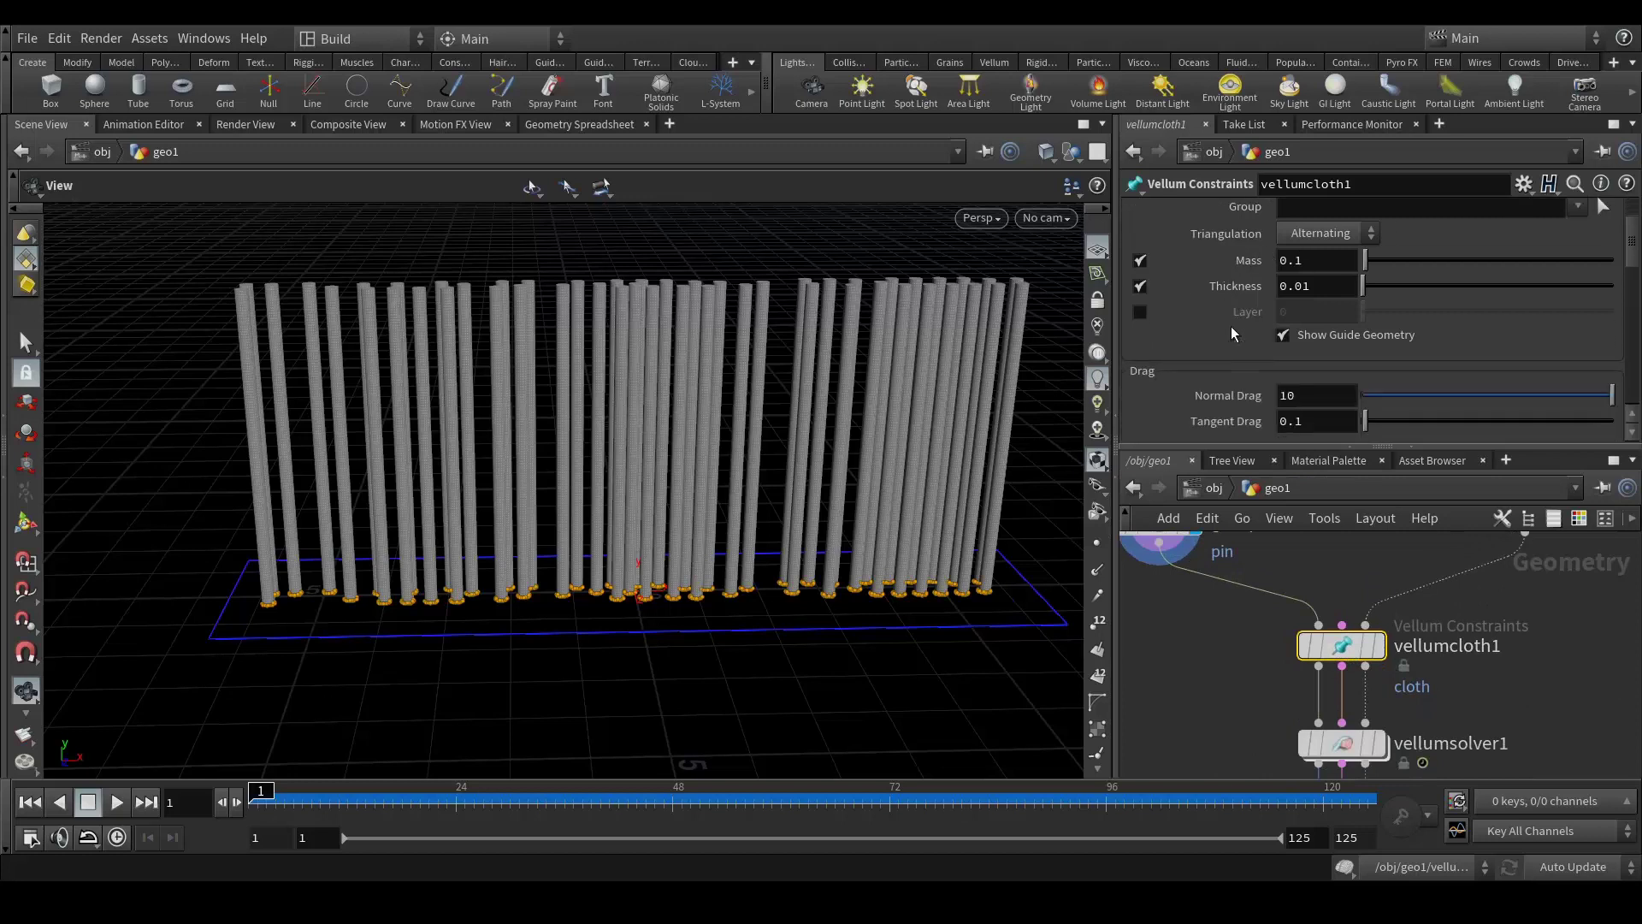
scroll(1229, 326, "down", 2)
scroll(1230, 325, "down", 1)
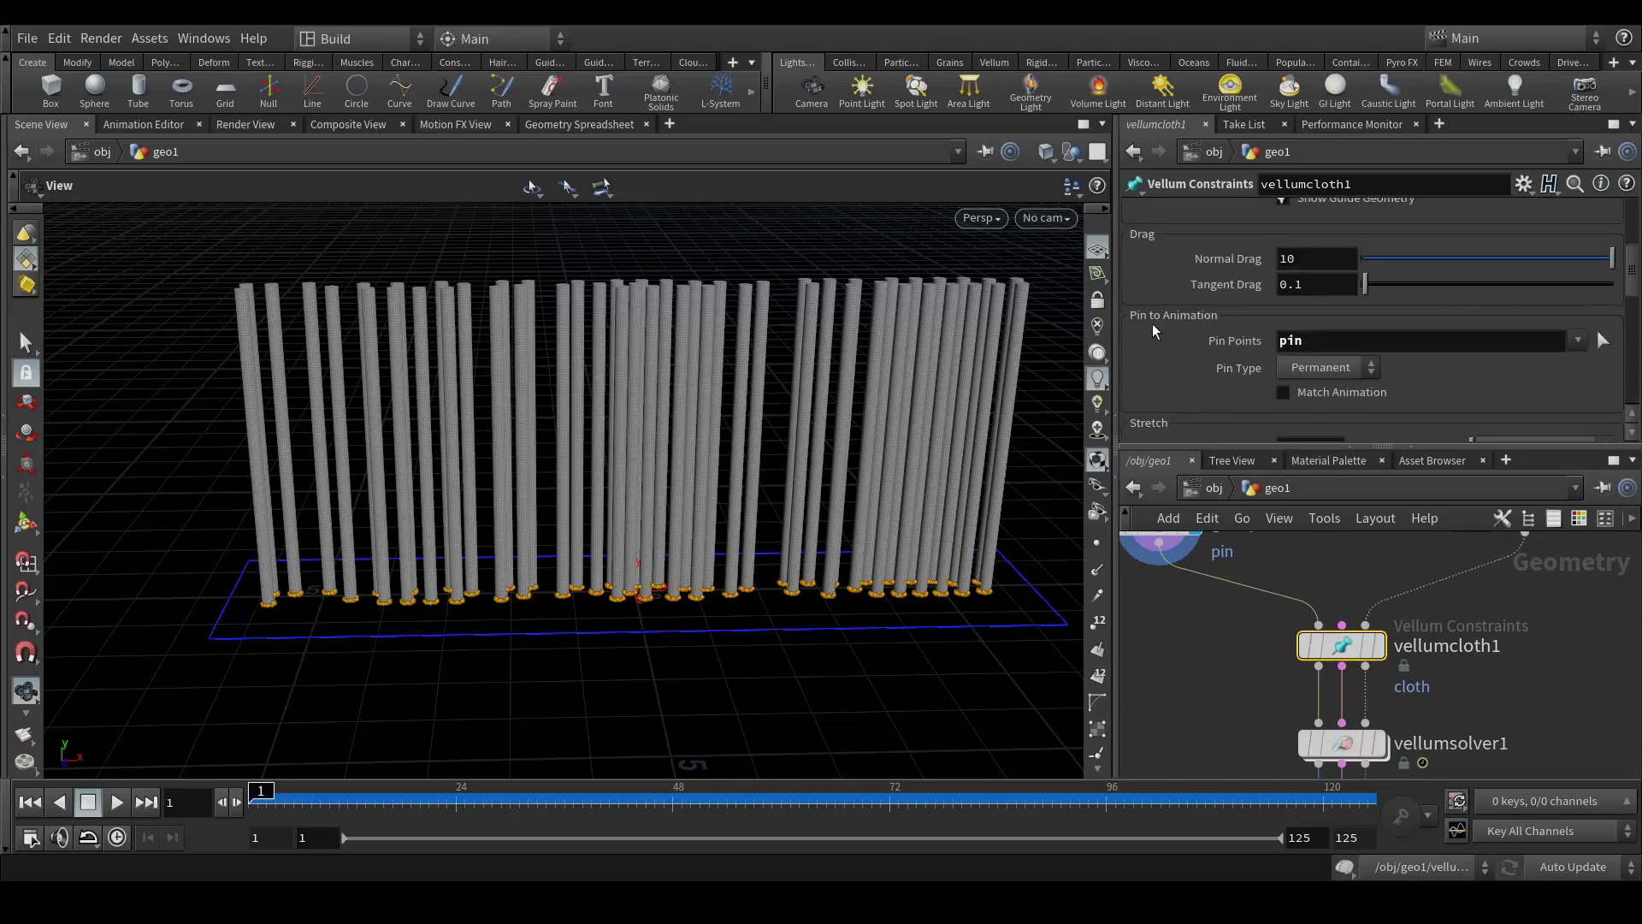
left_click(1578, 341)
Cross-check group1's pin settings, then return to vellumcloth1 and centre it in the network.
middle_click_drag(1547, 633, 1583, 737)
left_click(1200, 624)
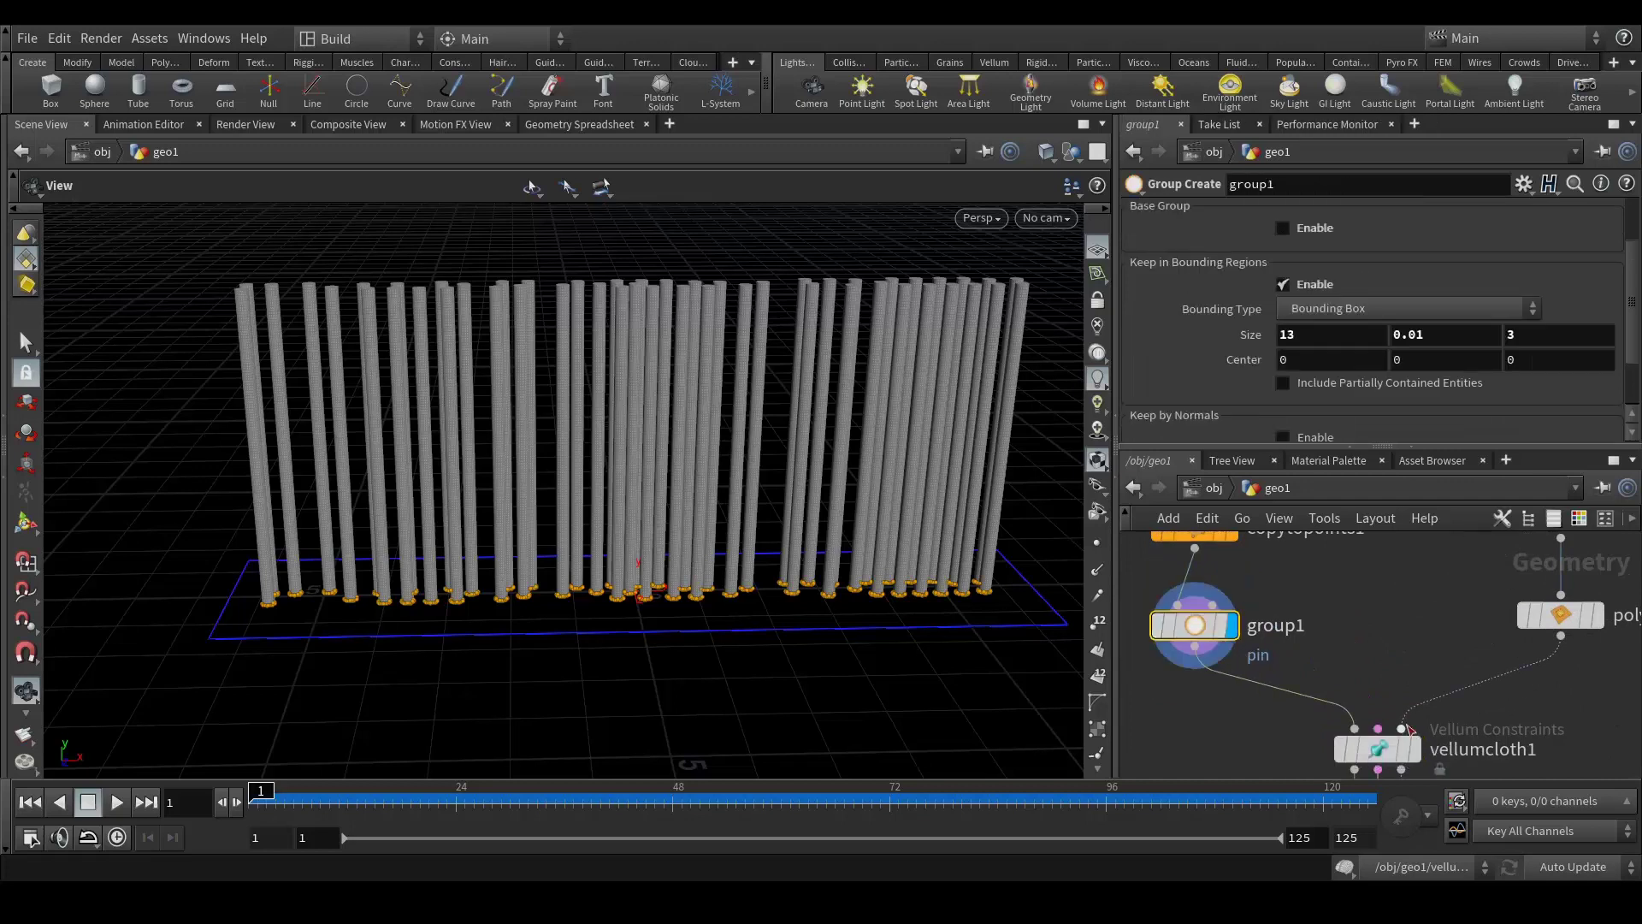
left_click(1375, 749)
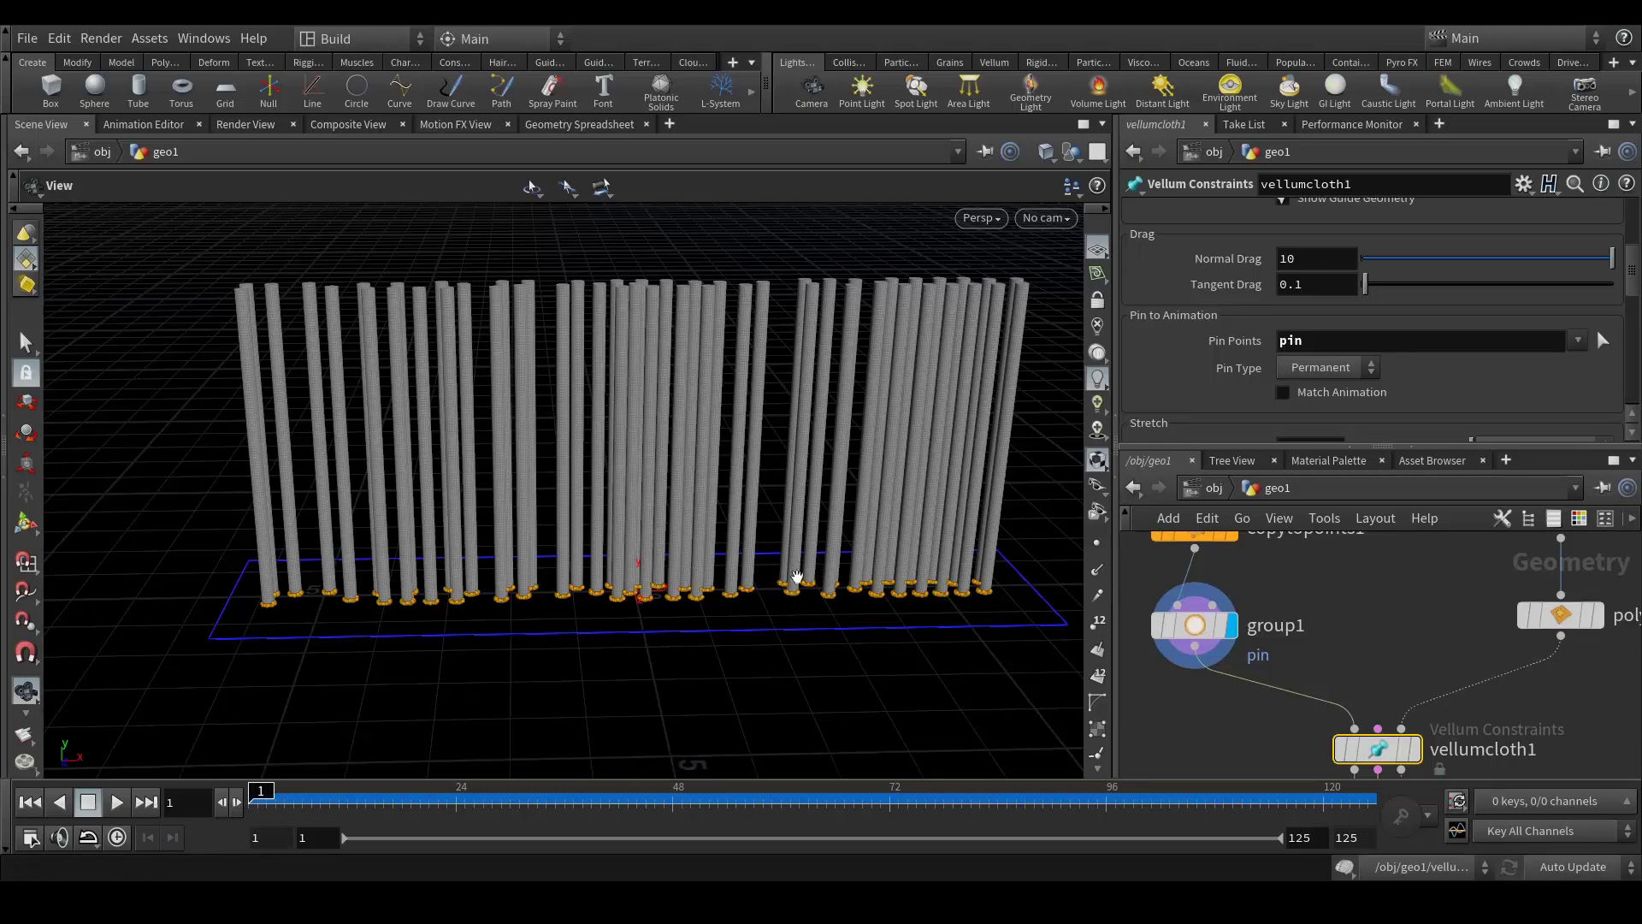
middle_click_drag(1382, 684, 1368, 629)
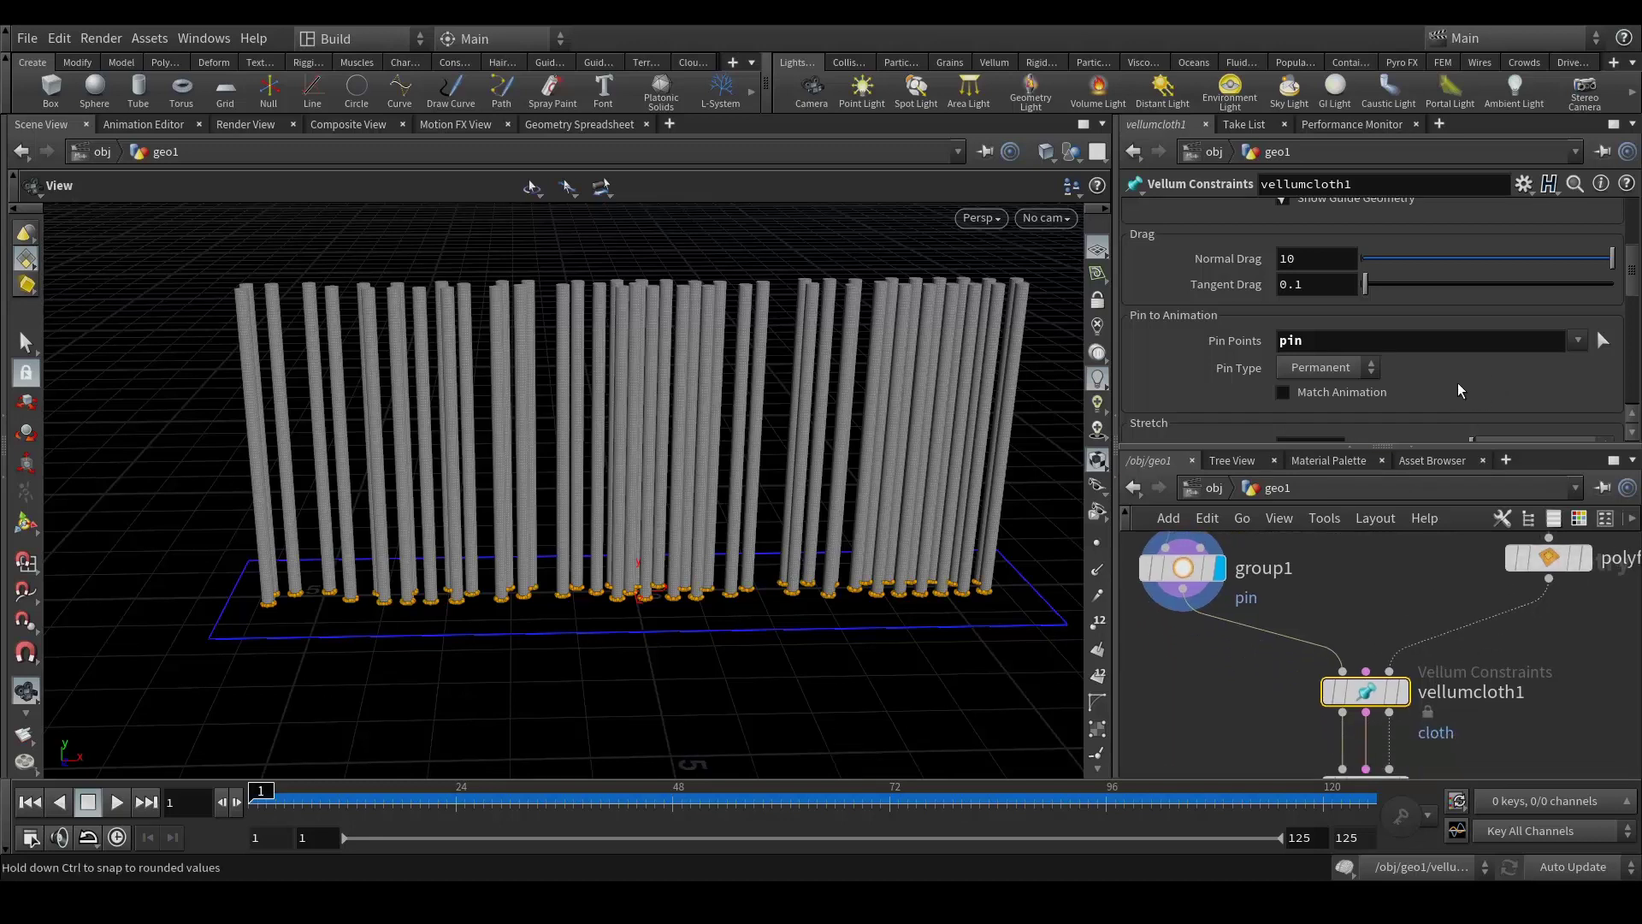
scroll(1457, 382, "up", 5)
middle_click_drag(1559, 654, 1501, 670)
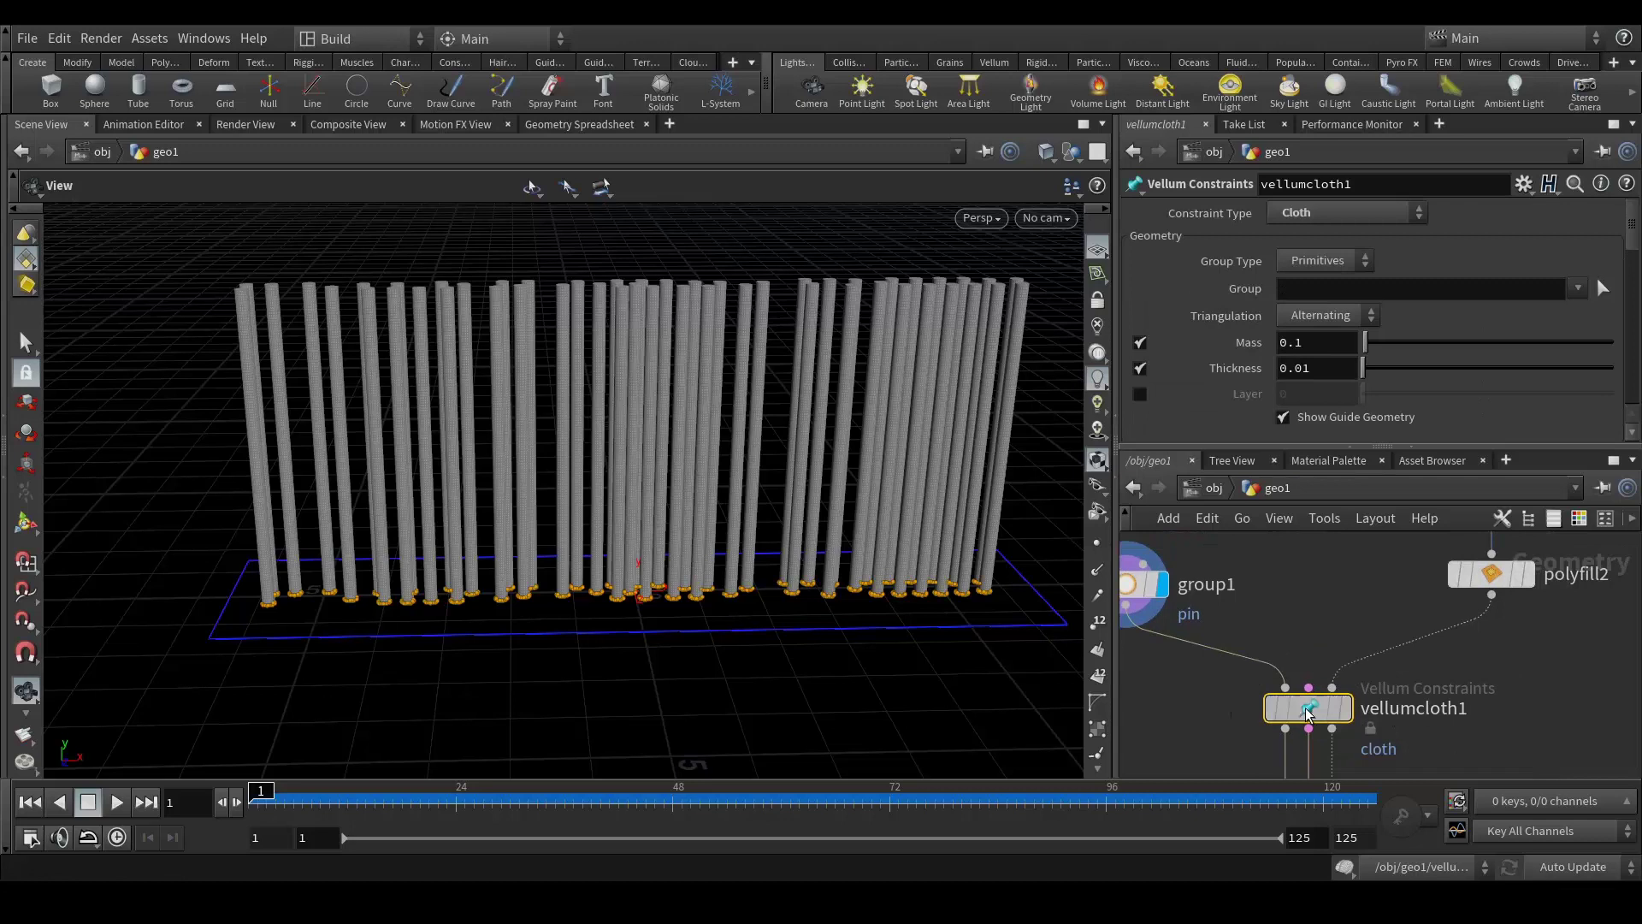
left_click_drag(1632, 229, 1632, 374)
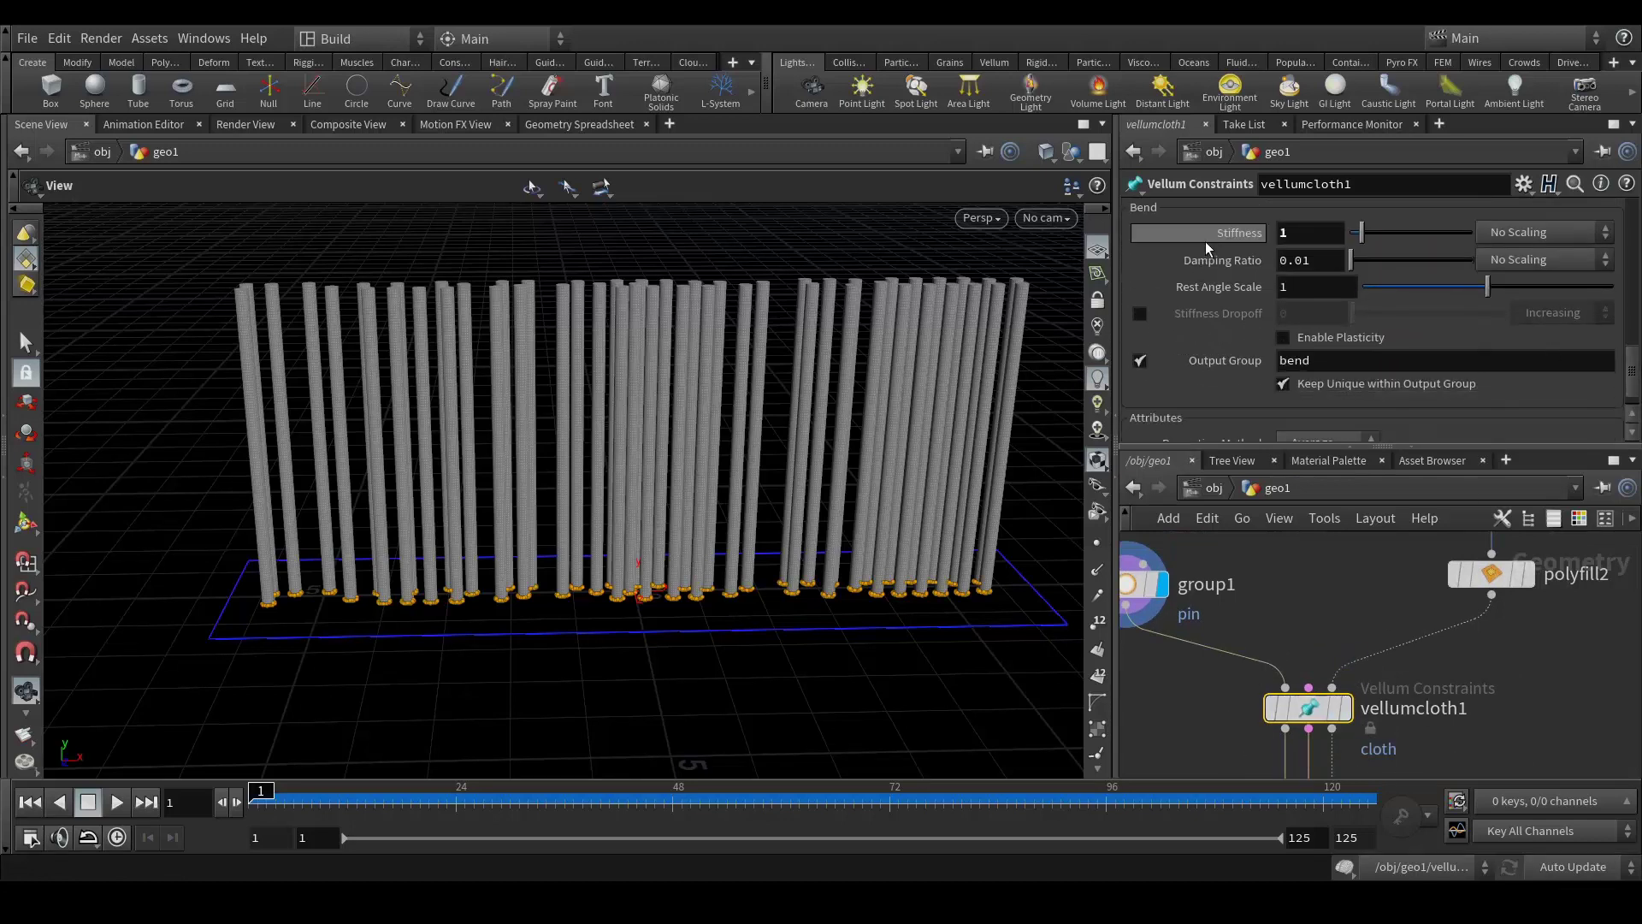
double_click(1307, 237)
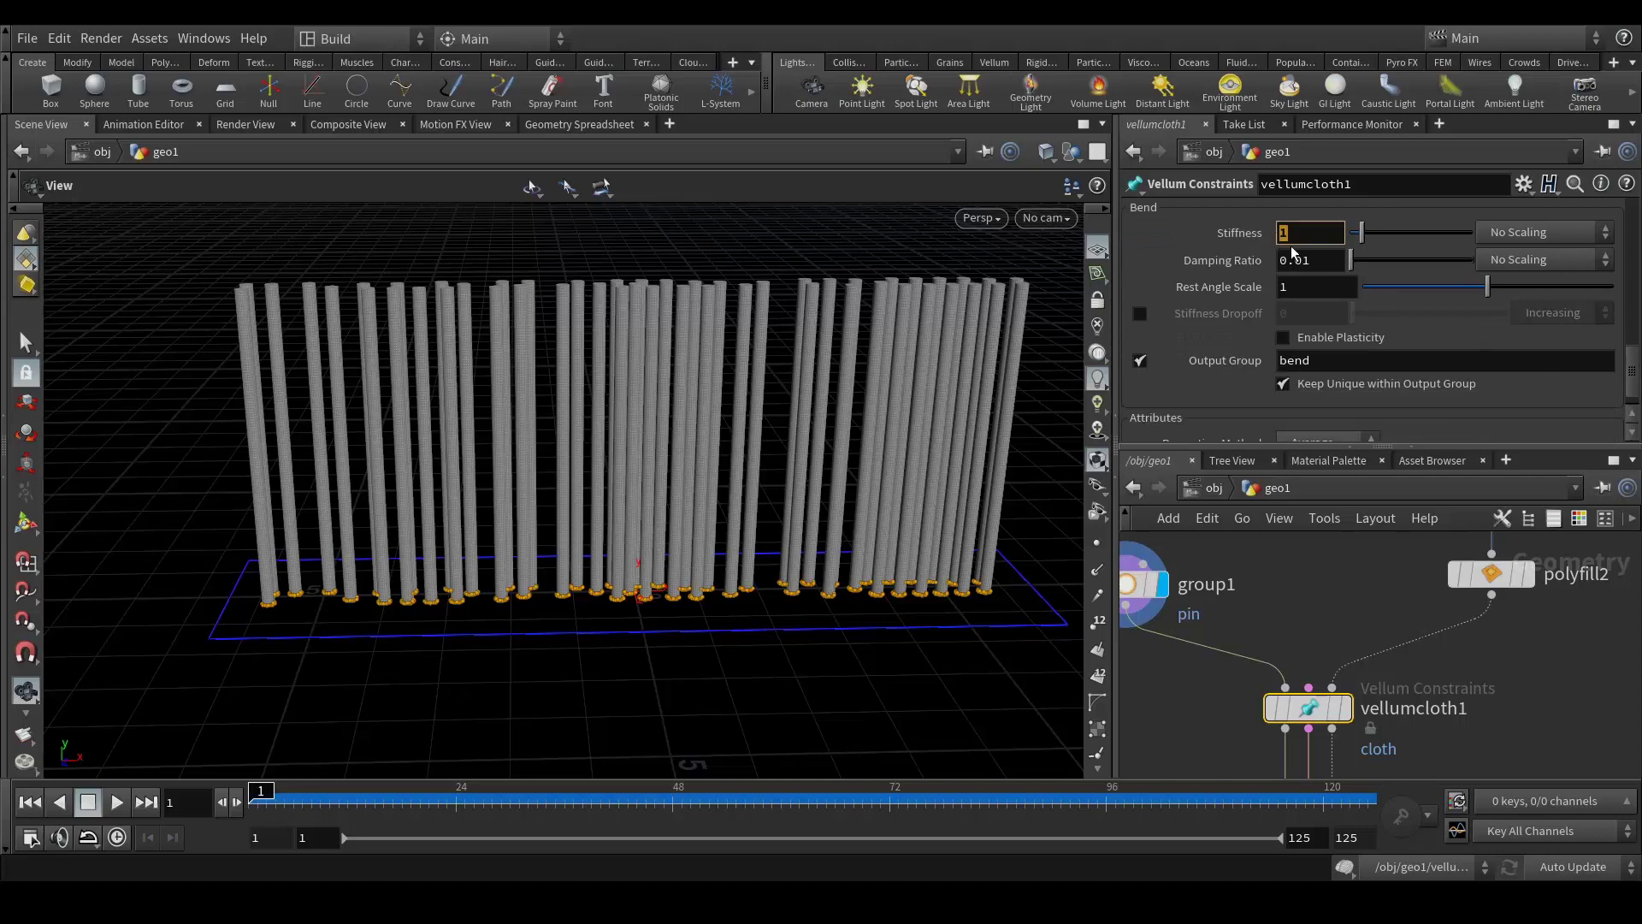
type("0.1")
key("Return")
double_click(1307, 231)
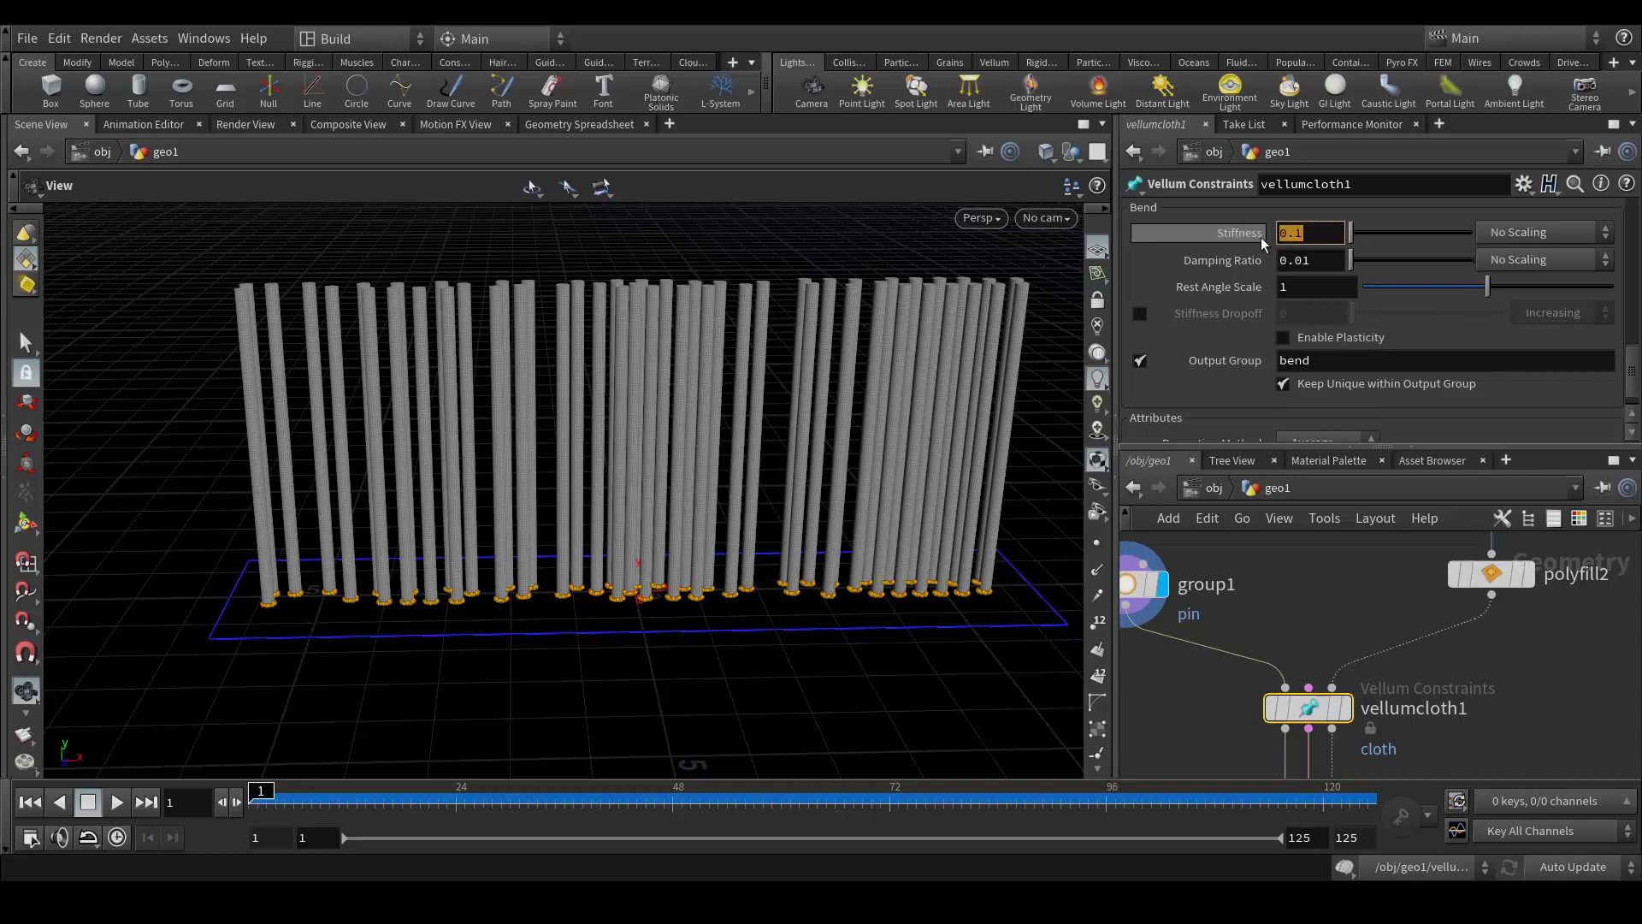
type("1")
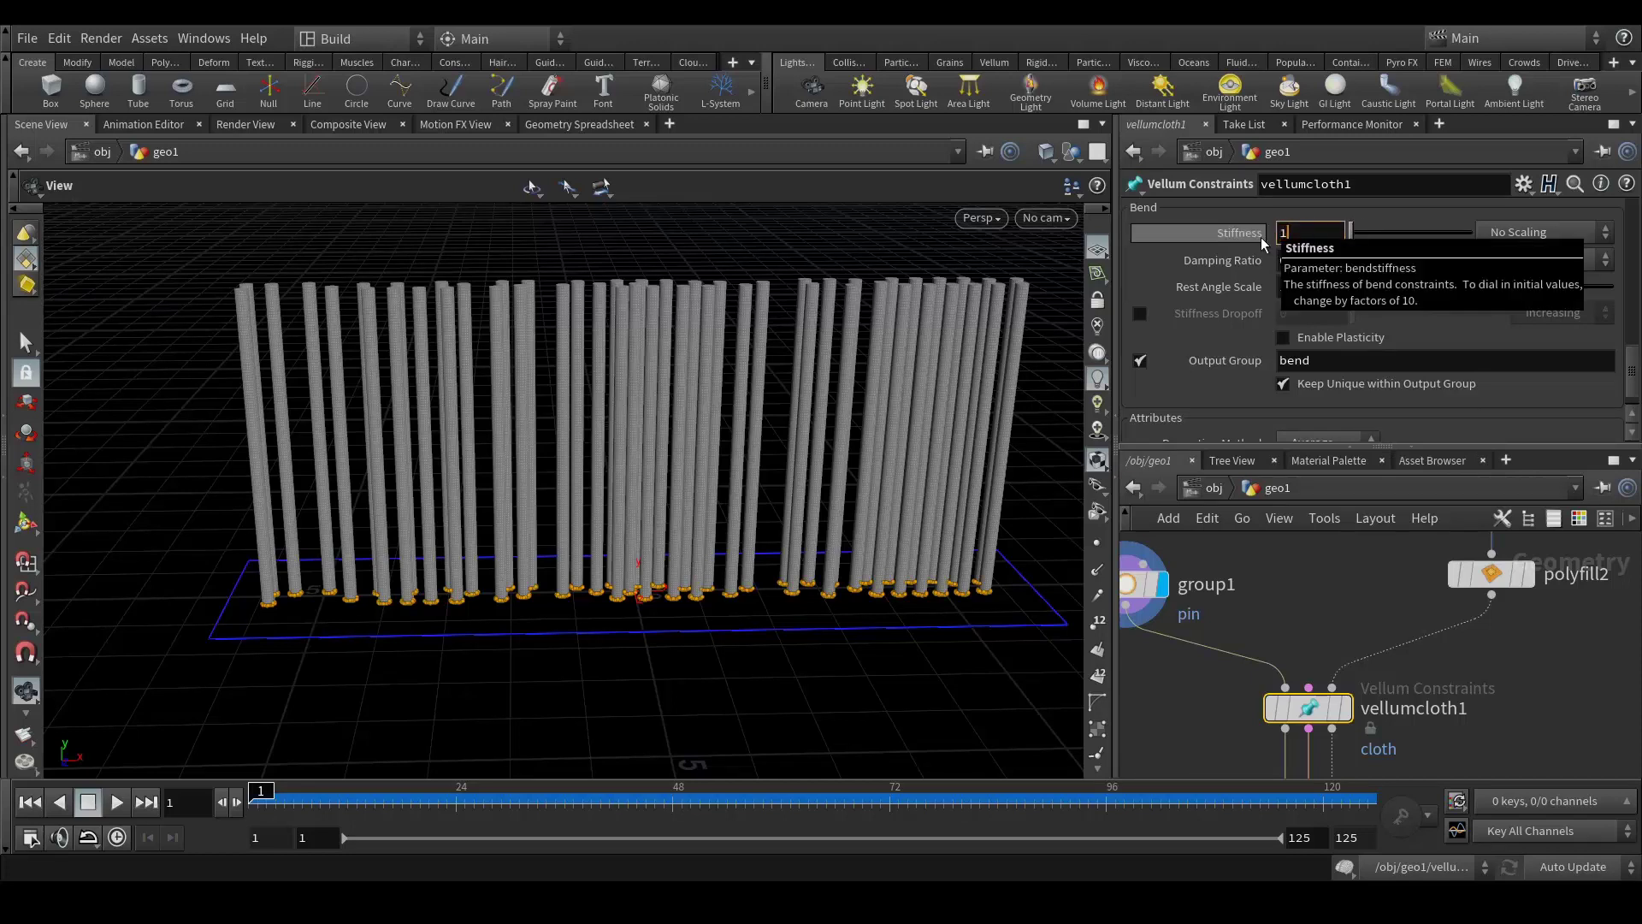
key("Return")
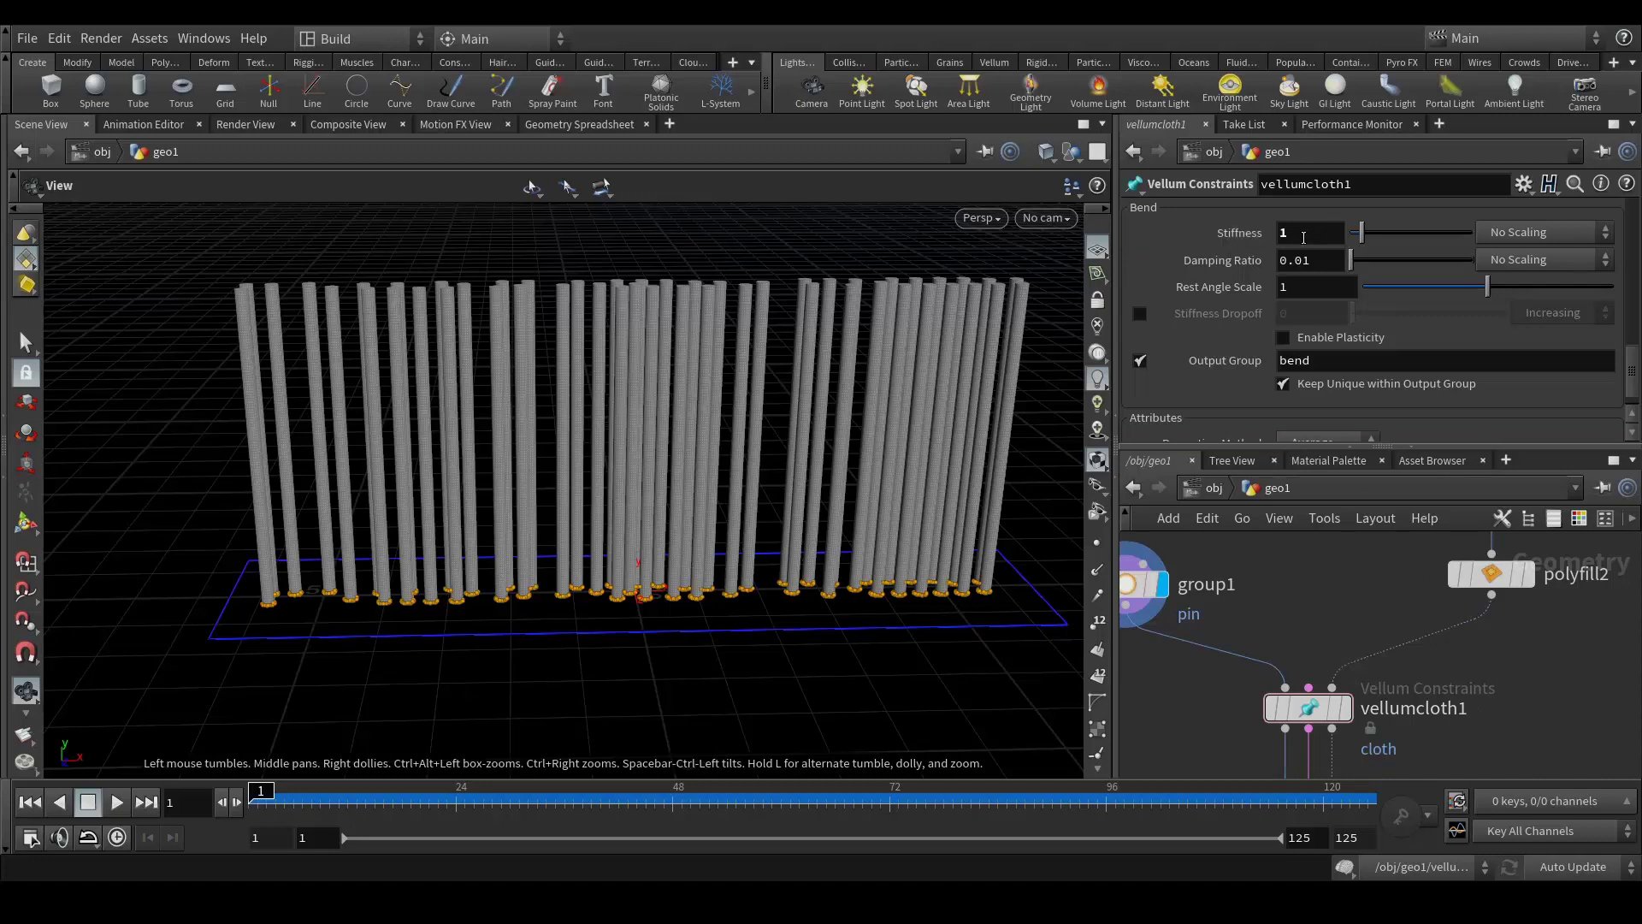
Show vellumsolver1's Simulation settings: cache memory 20000 MB and start frame 1.
scroll(1399, 648, "down", 5)
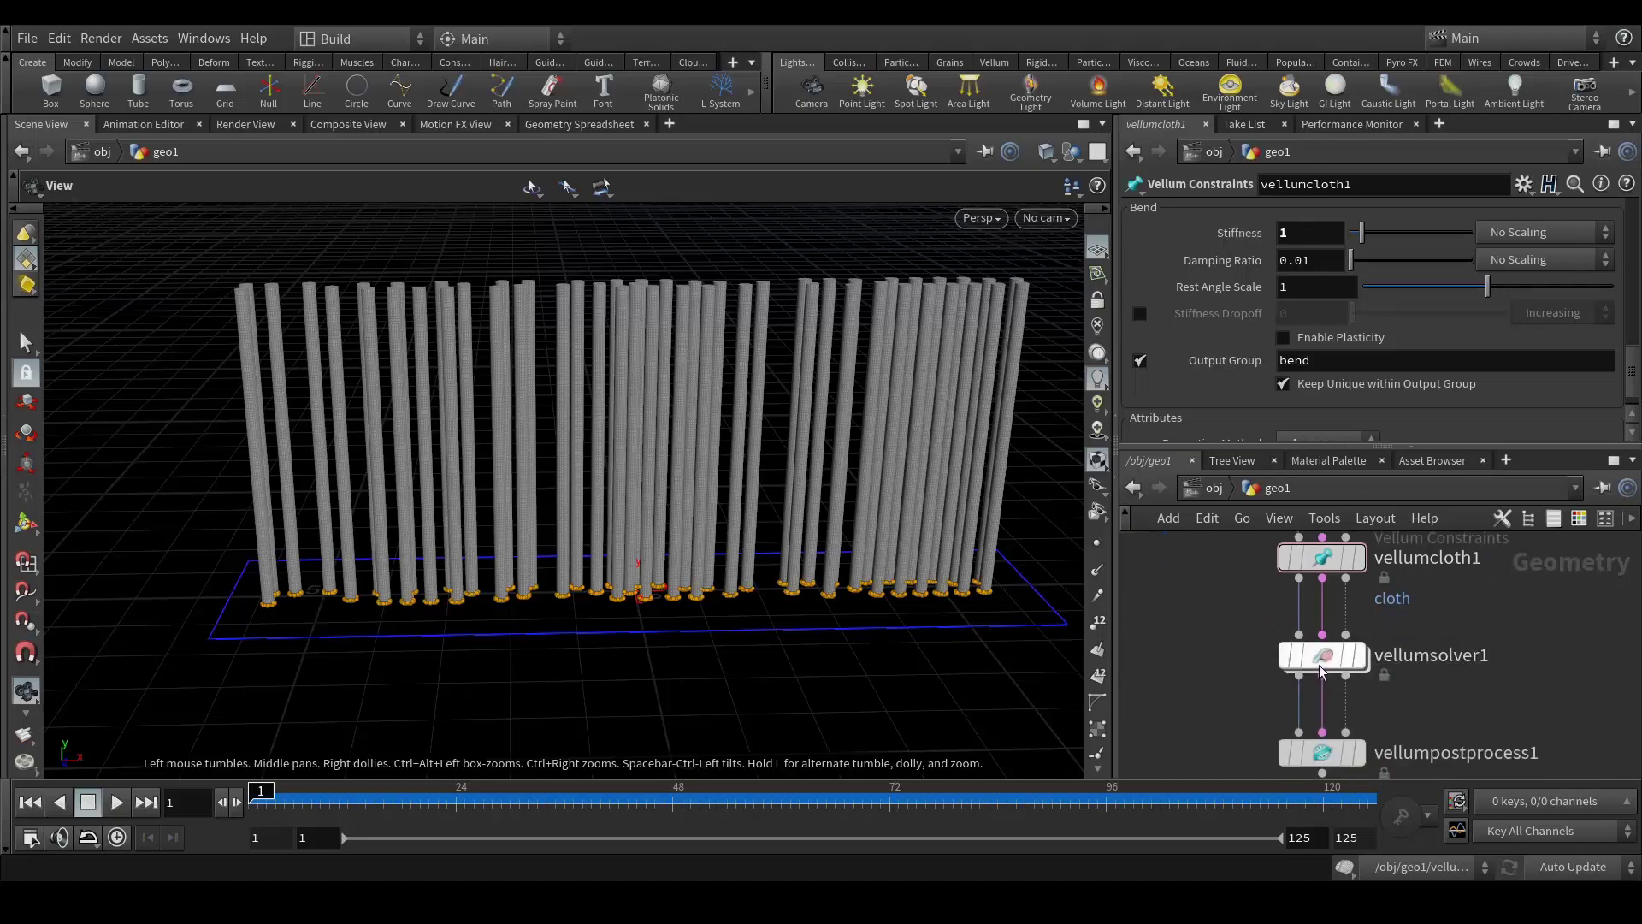
left_click(1330, 658)
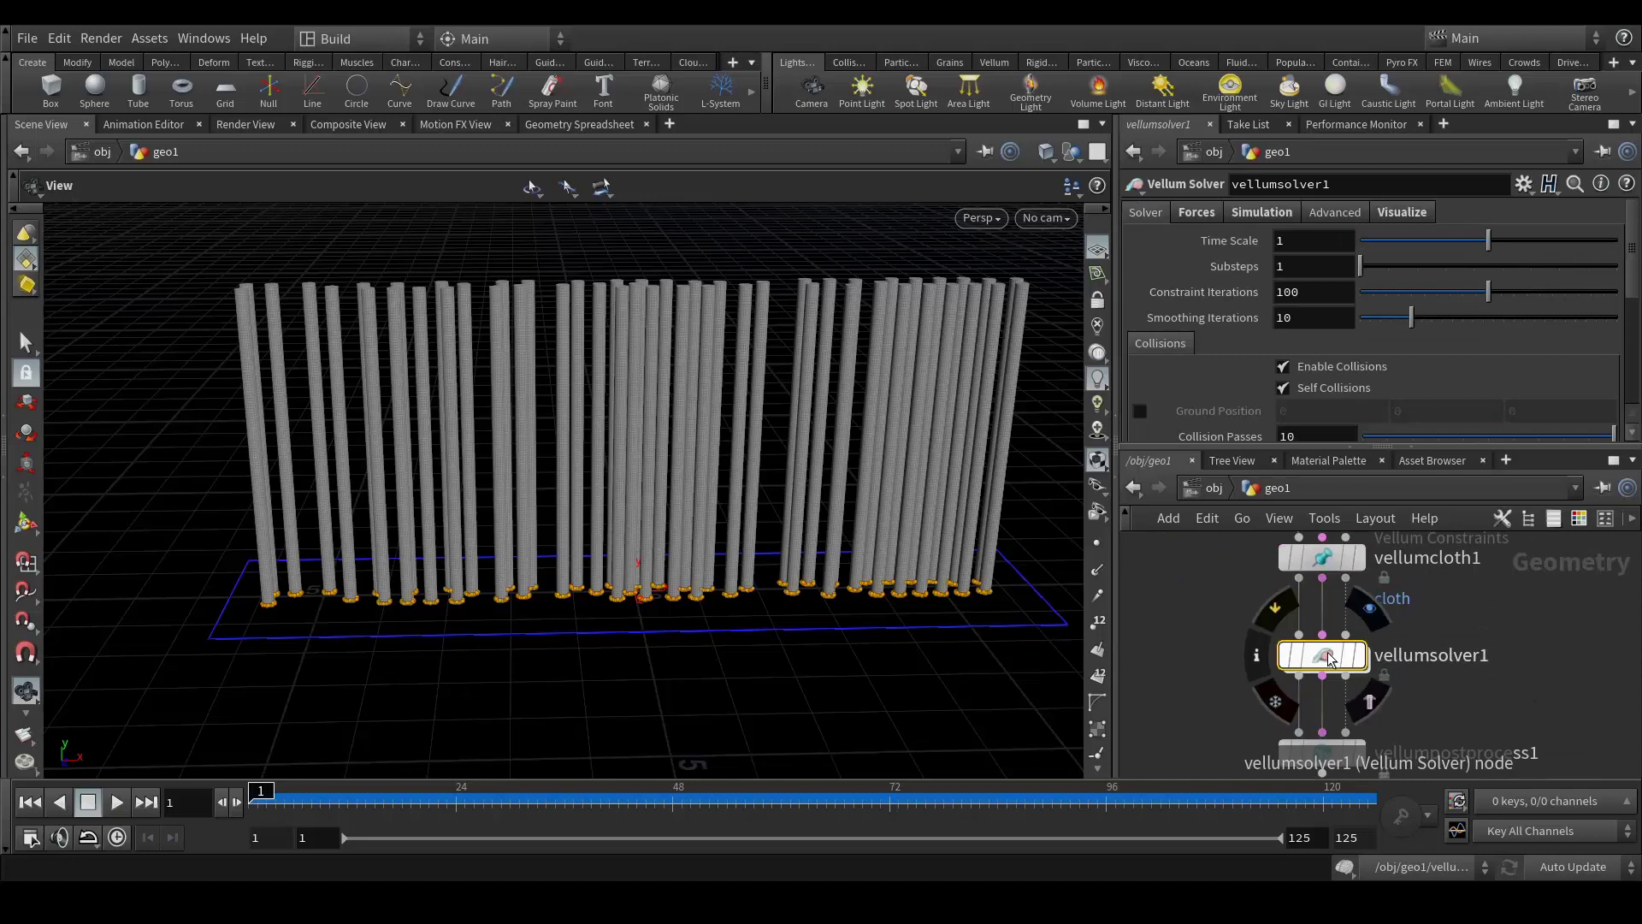
left_click(1259, 212)
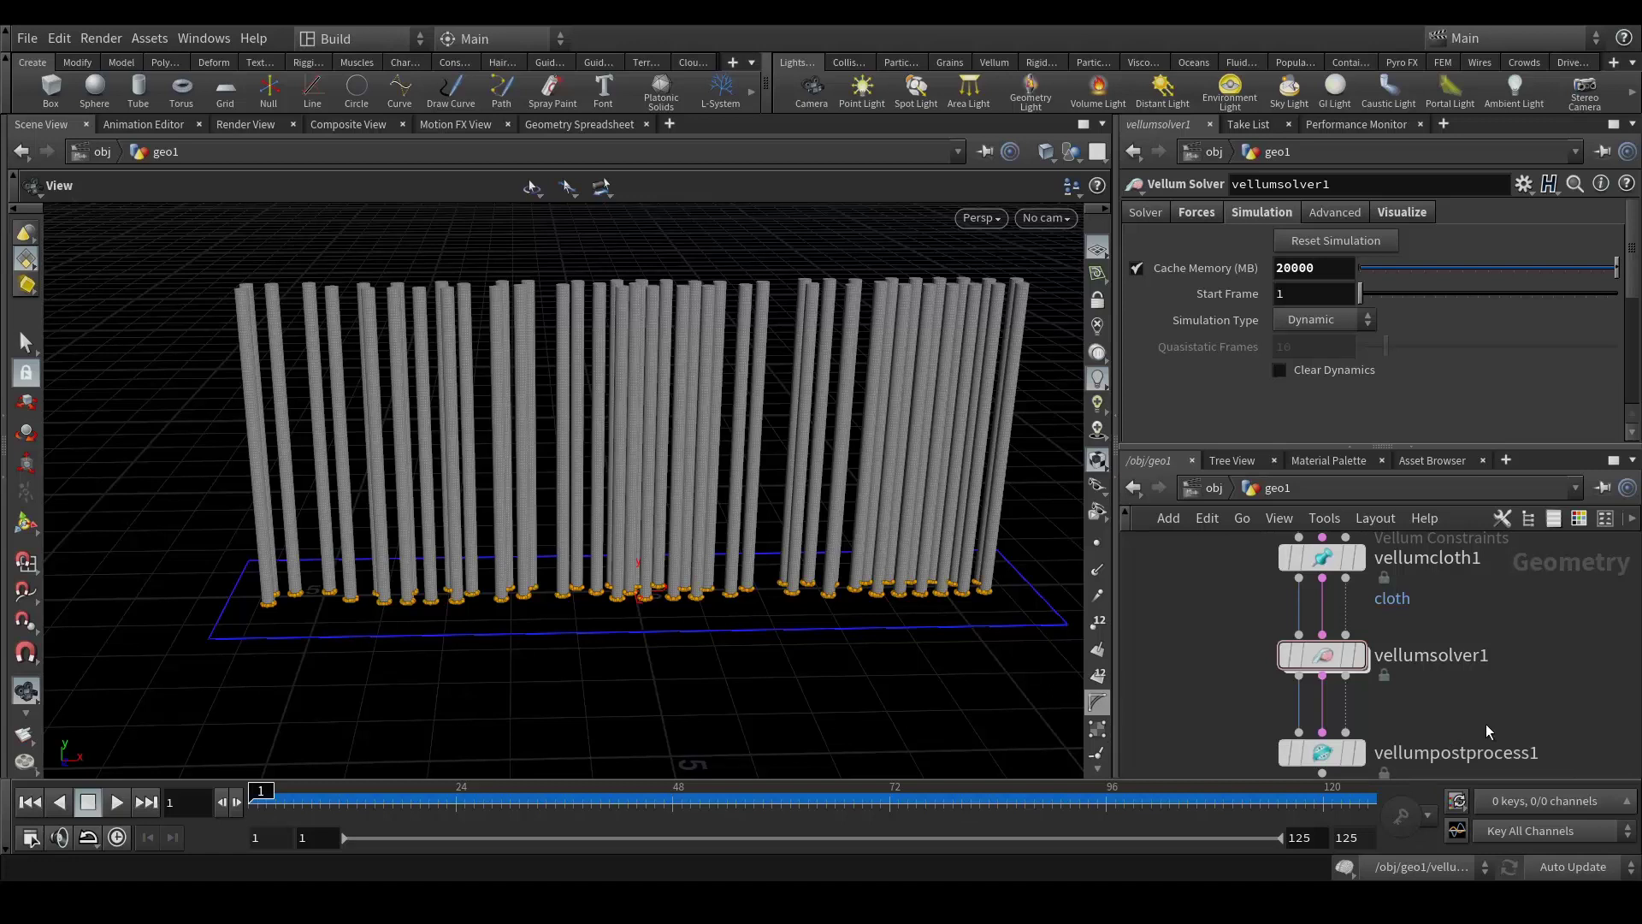
mouse_move(1560, 636)
middle_mouse_down()
mouse_move(1560, 672)
mouse_move(1549, 664)
middle_mouse_up()
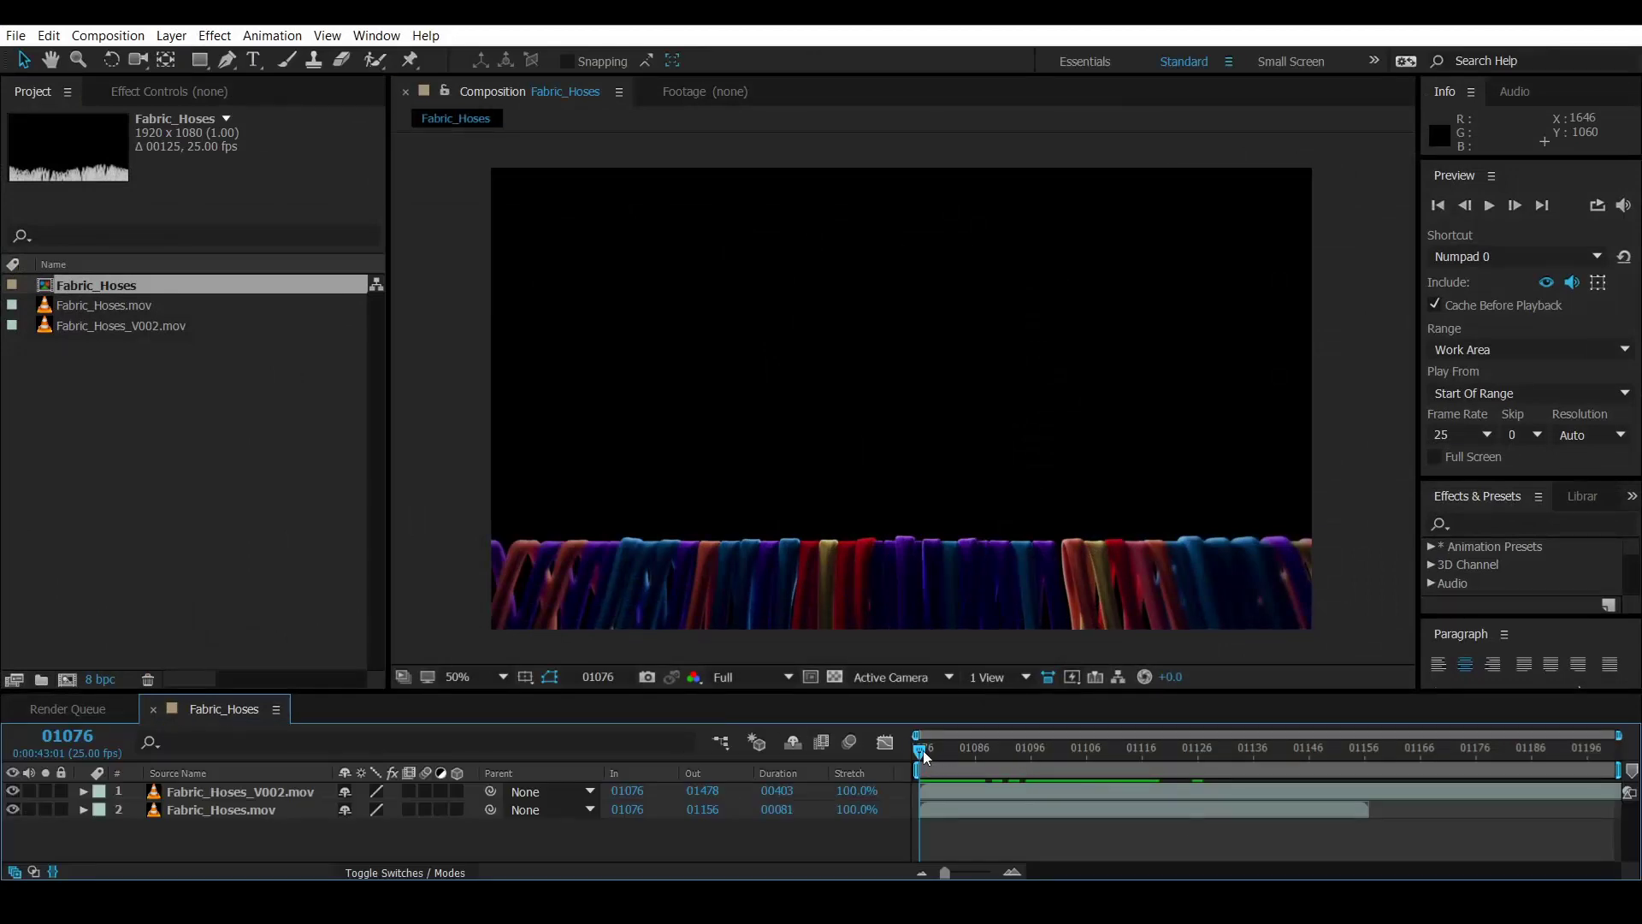
Scrub the Fabric_Hoses comp from frame 01076 to about 01087 to see the hoses rise.
left_click_drag(922, 751, 1033, 727)
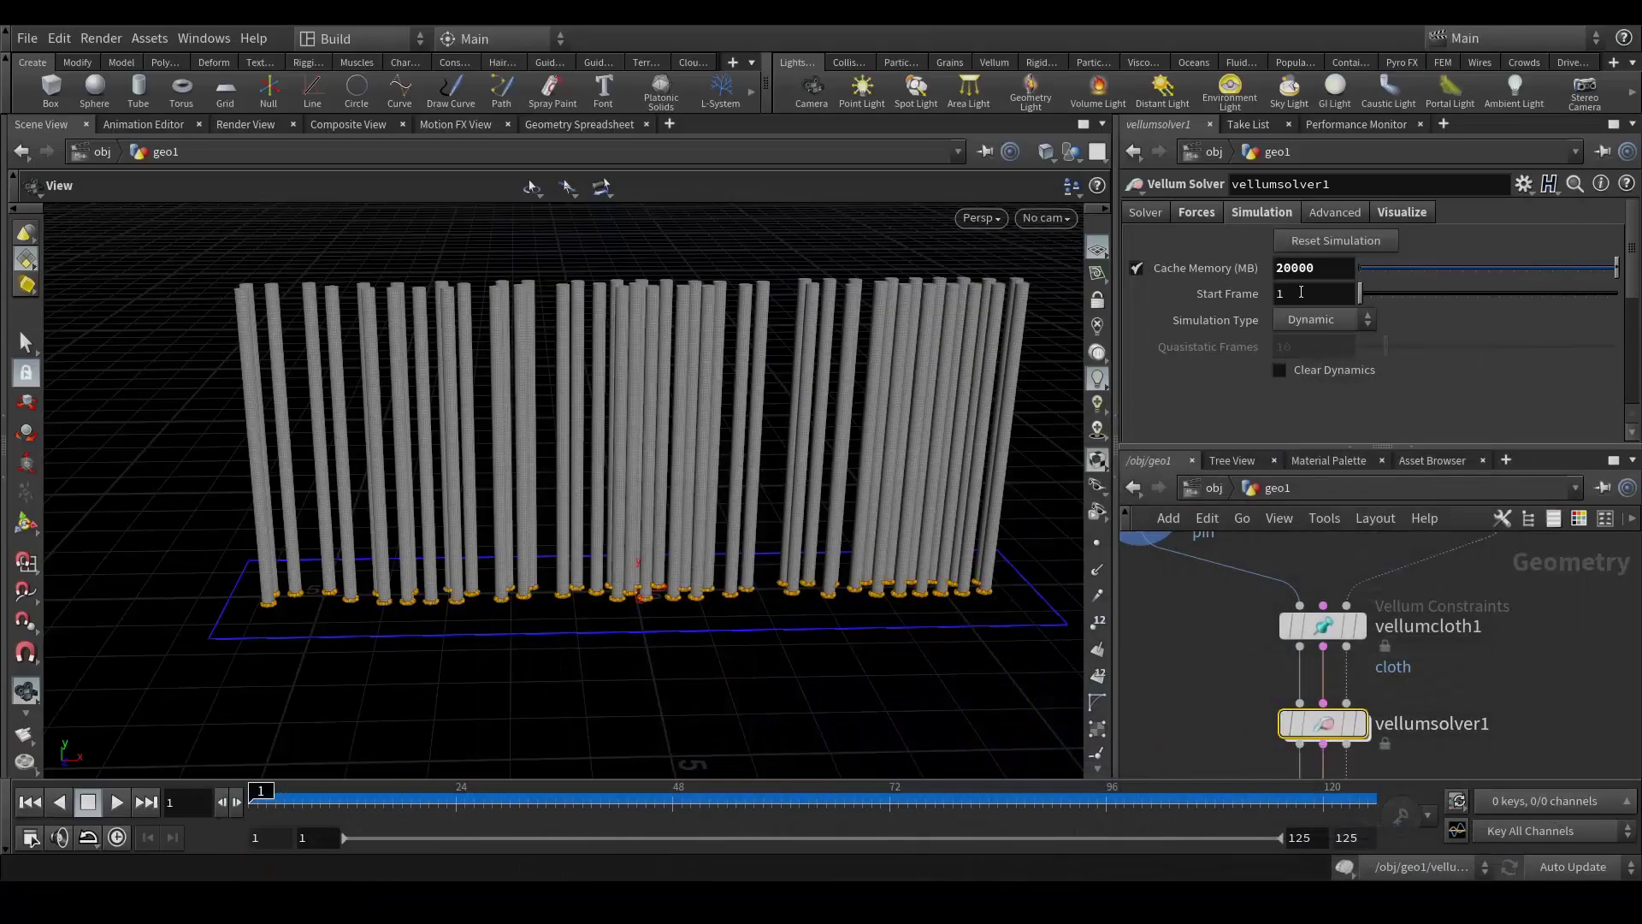
Show vellumsolver1's force settings (gravity -9.8, wind drag 0.1) and bring vellumpostprocess1 into view.
left_click(1196, 212)
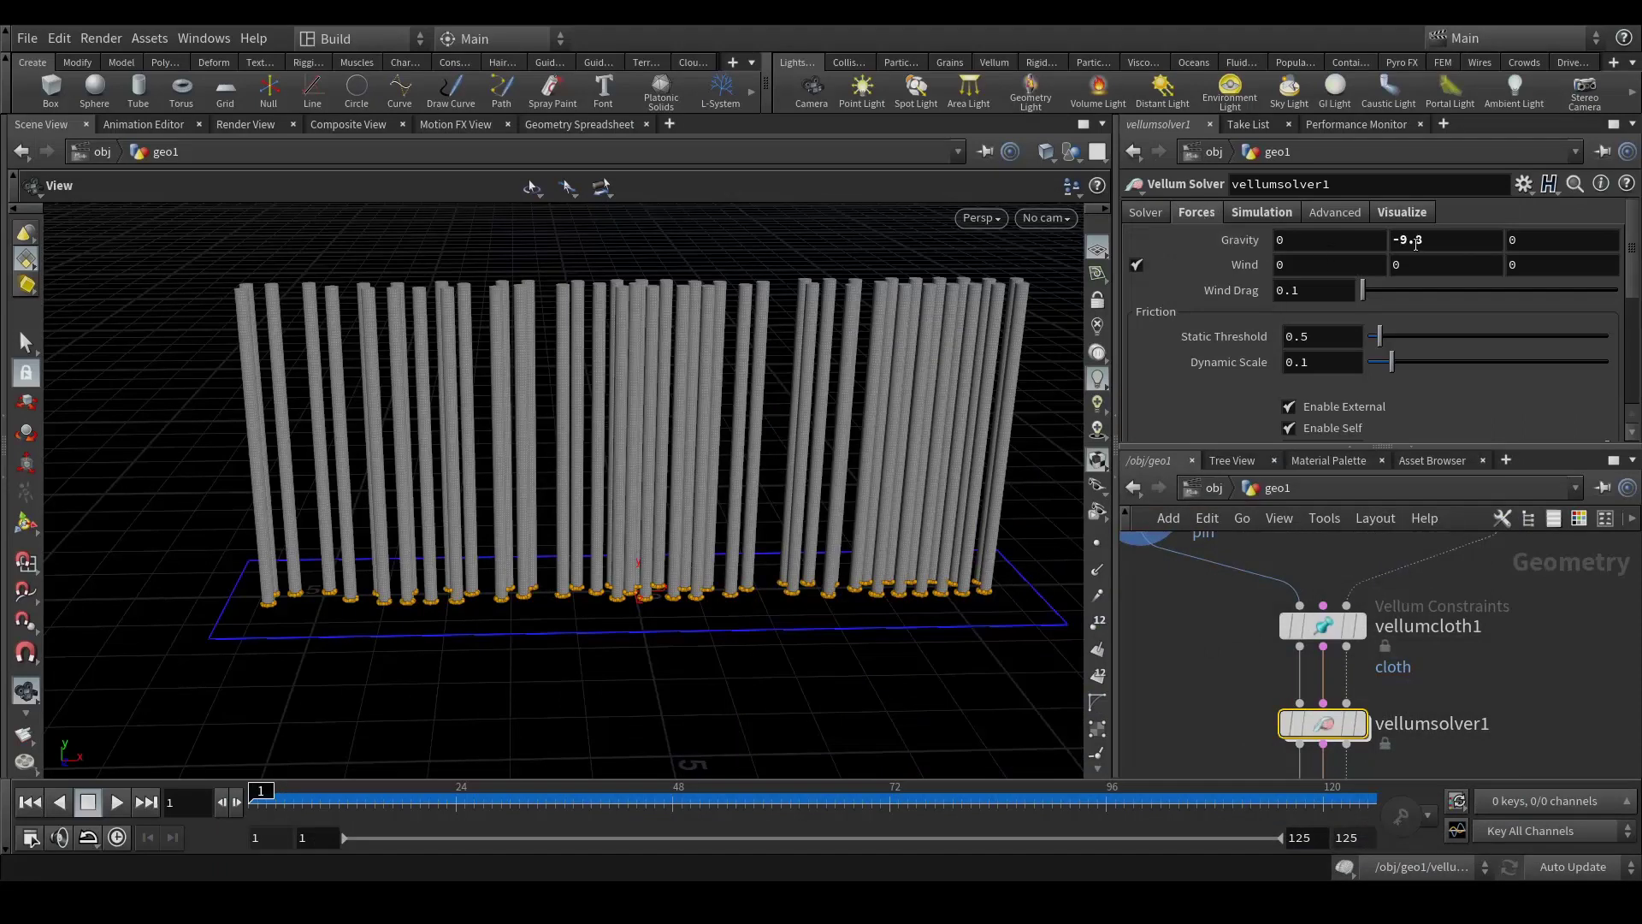
middle_click_drag(1529, 705, 1529, 642)
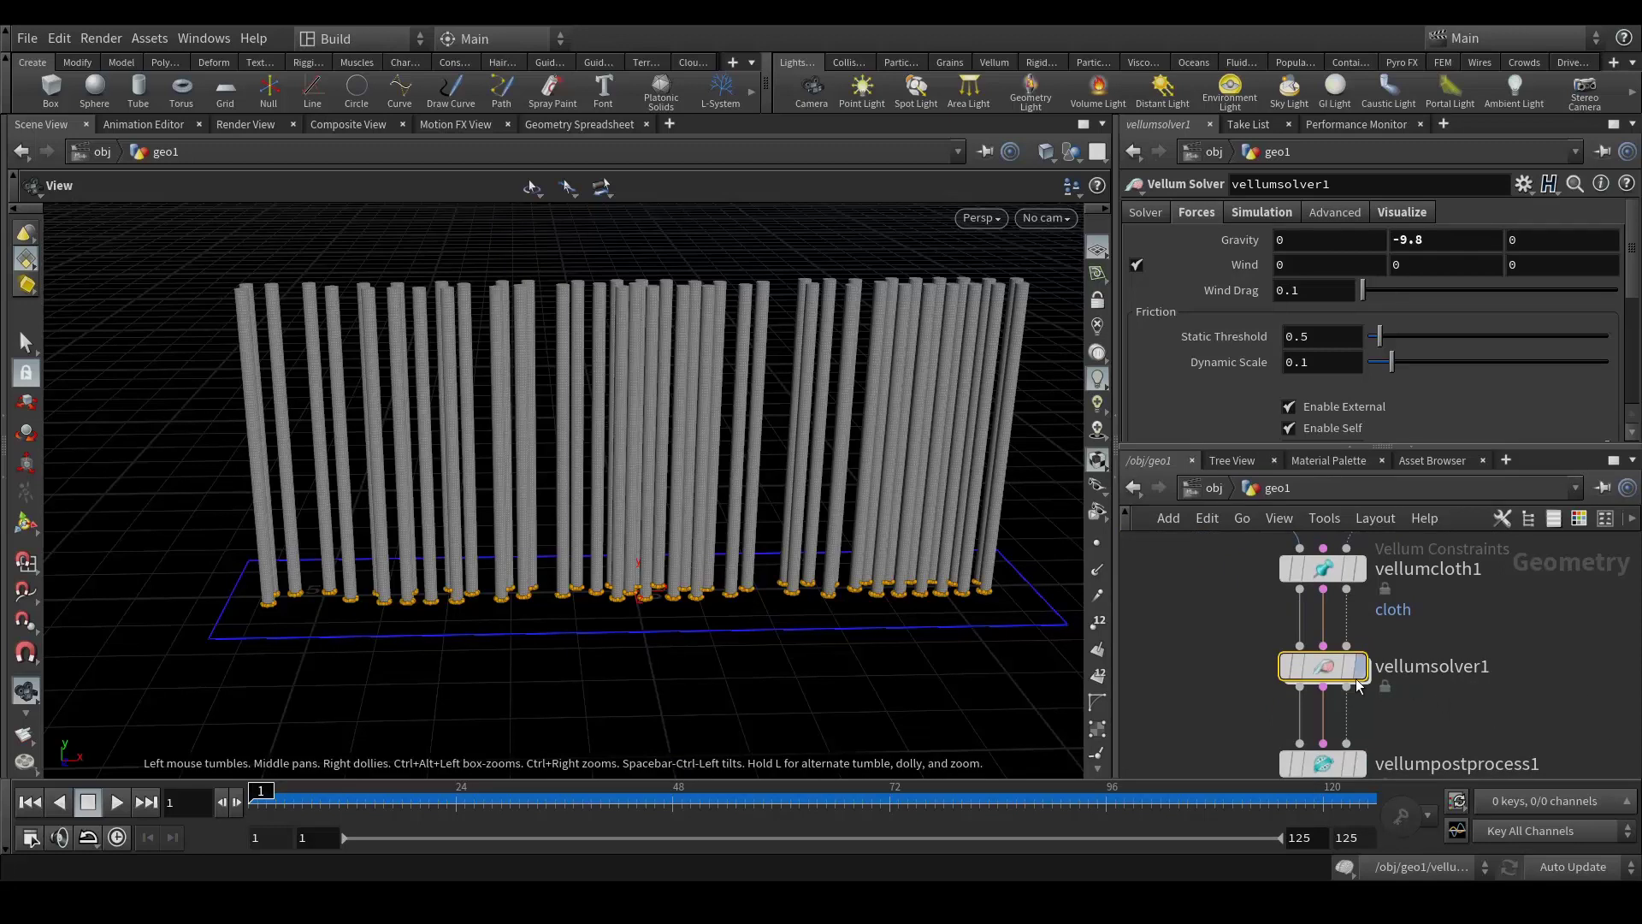
mouse_move(1328, 671)
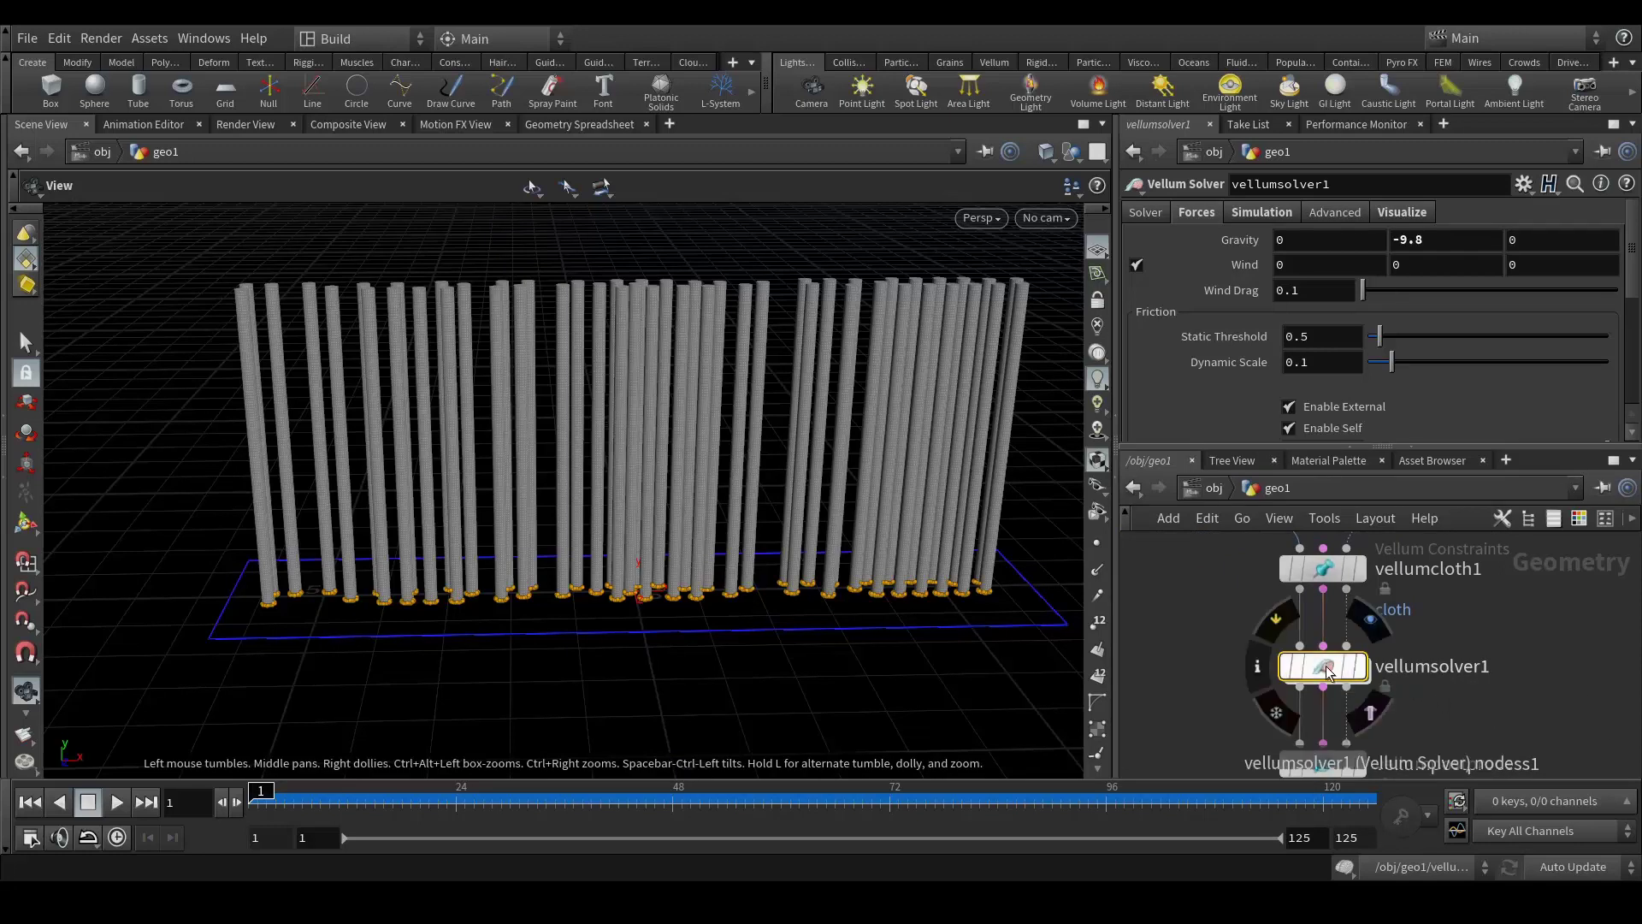
Go inside vellumsolver1 to reach its force nodes.
double_click(1327, 667)
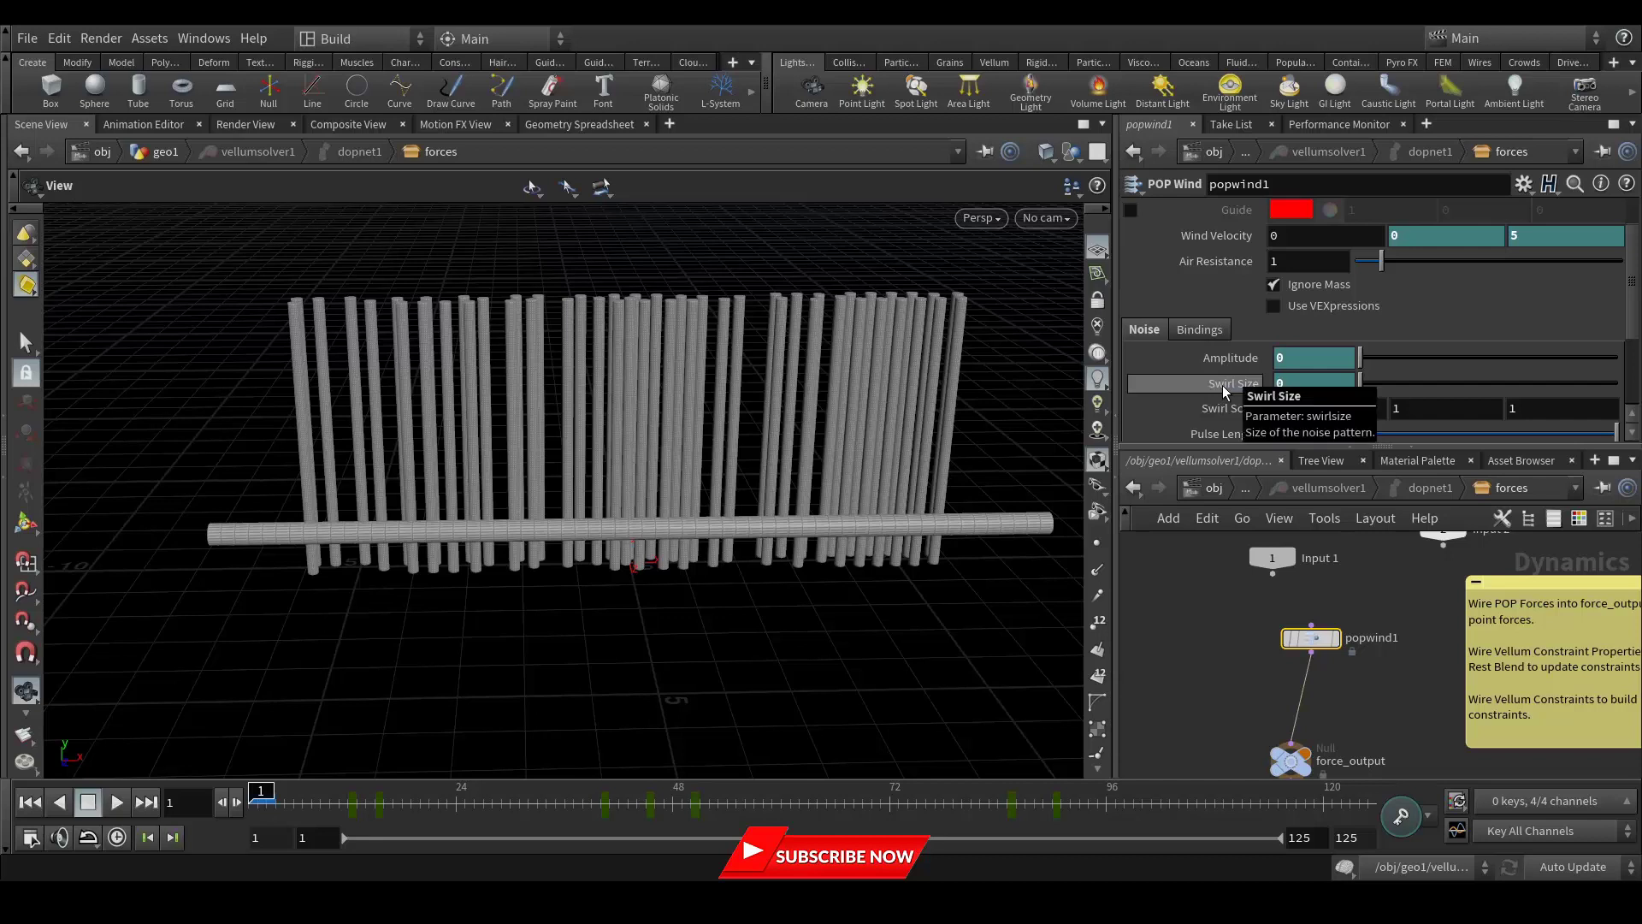
scroll(1236, 383, "down", 3)
scroll(1248, 382, "up", 3)
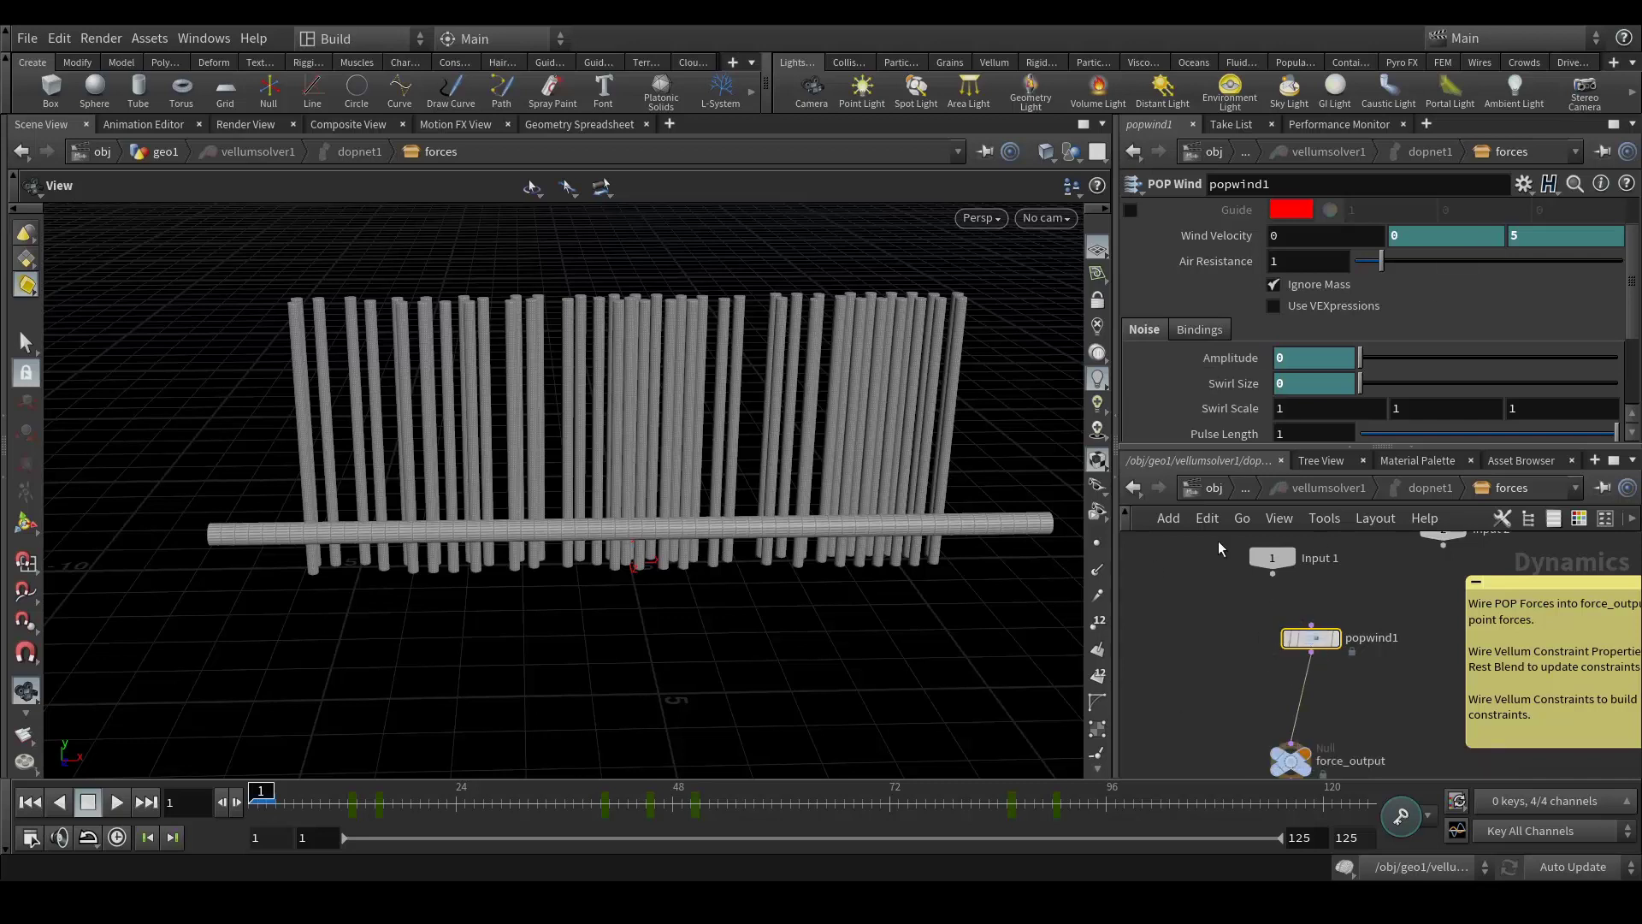
mouse_move(1313, 642)
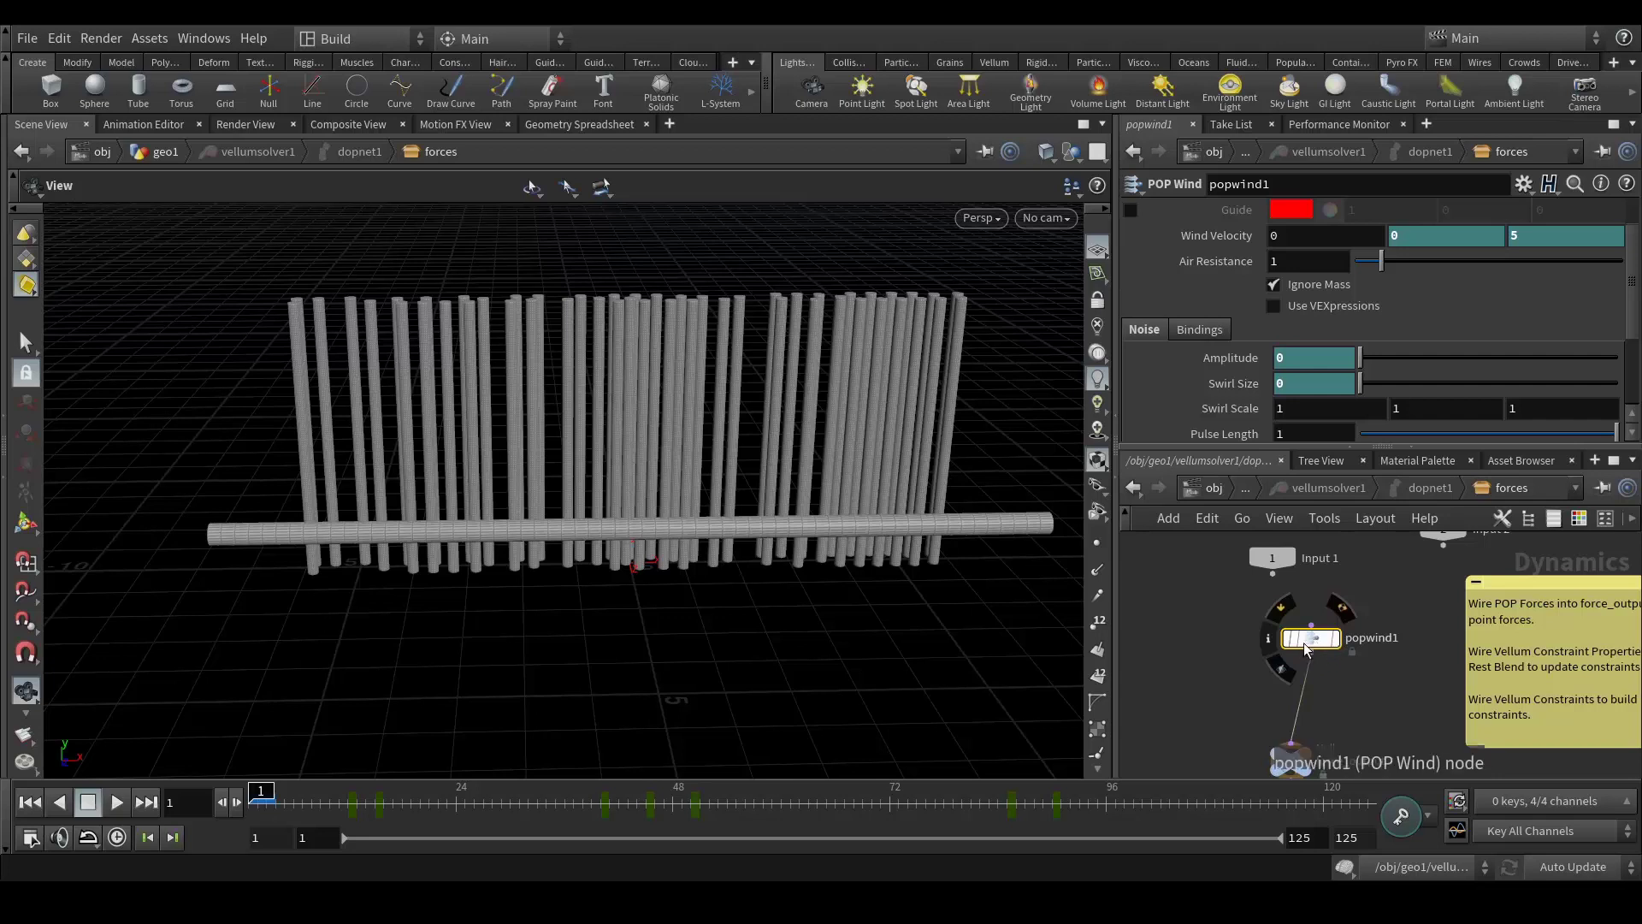
Turn off the dynamics simulation and return to frame 12, the wind velocity Z=5 keyframe.
left_click(1344, 869)
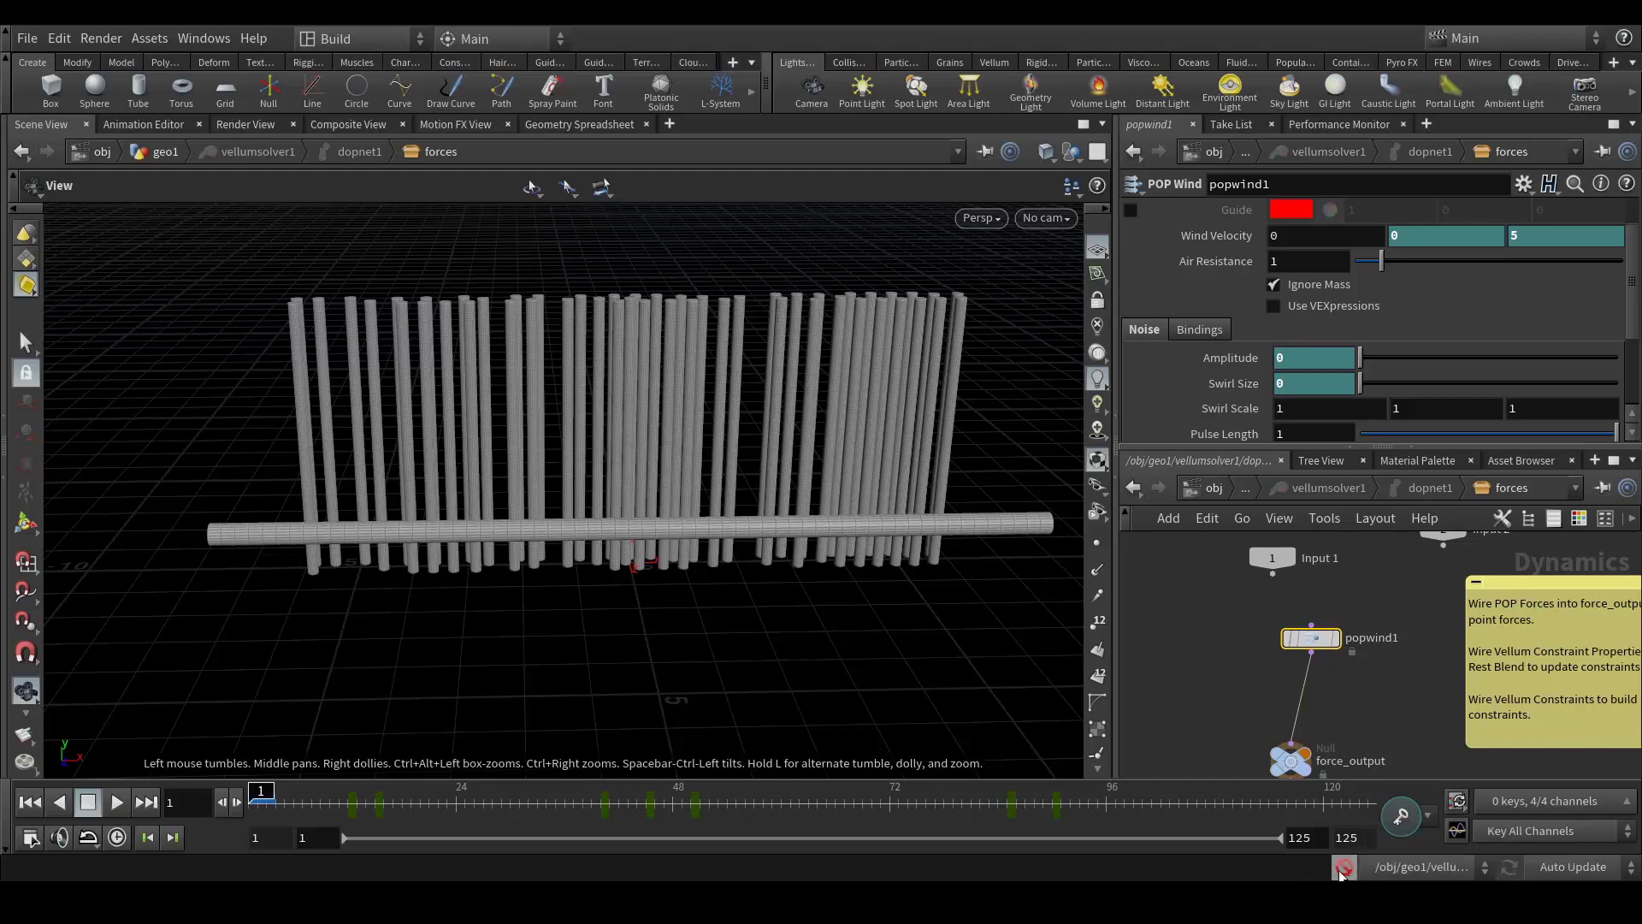
key("Up")
left_click_drag(609, 788, 256, 804)
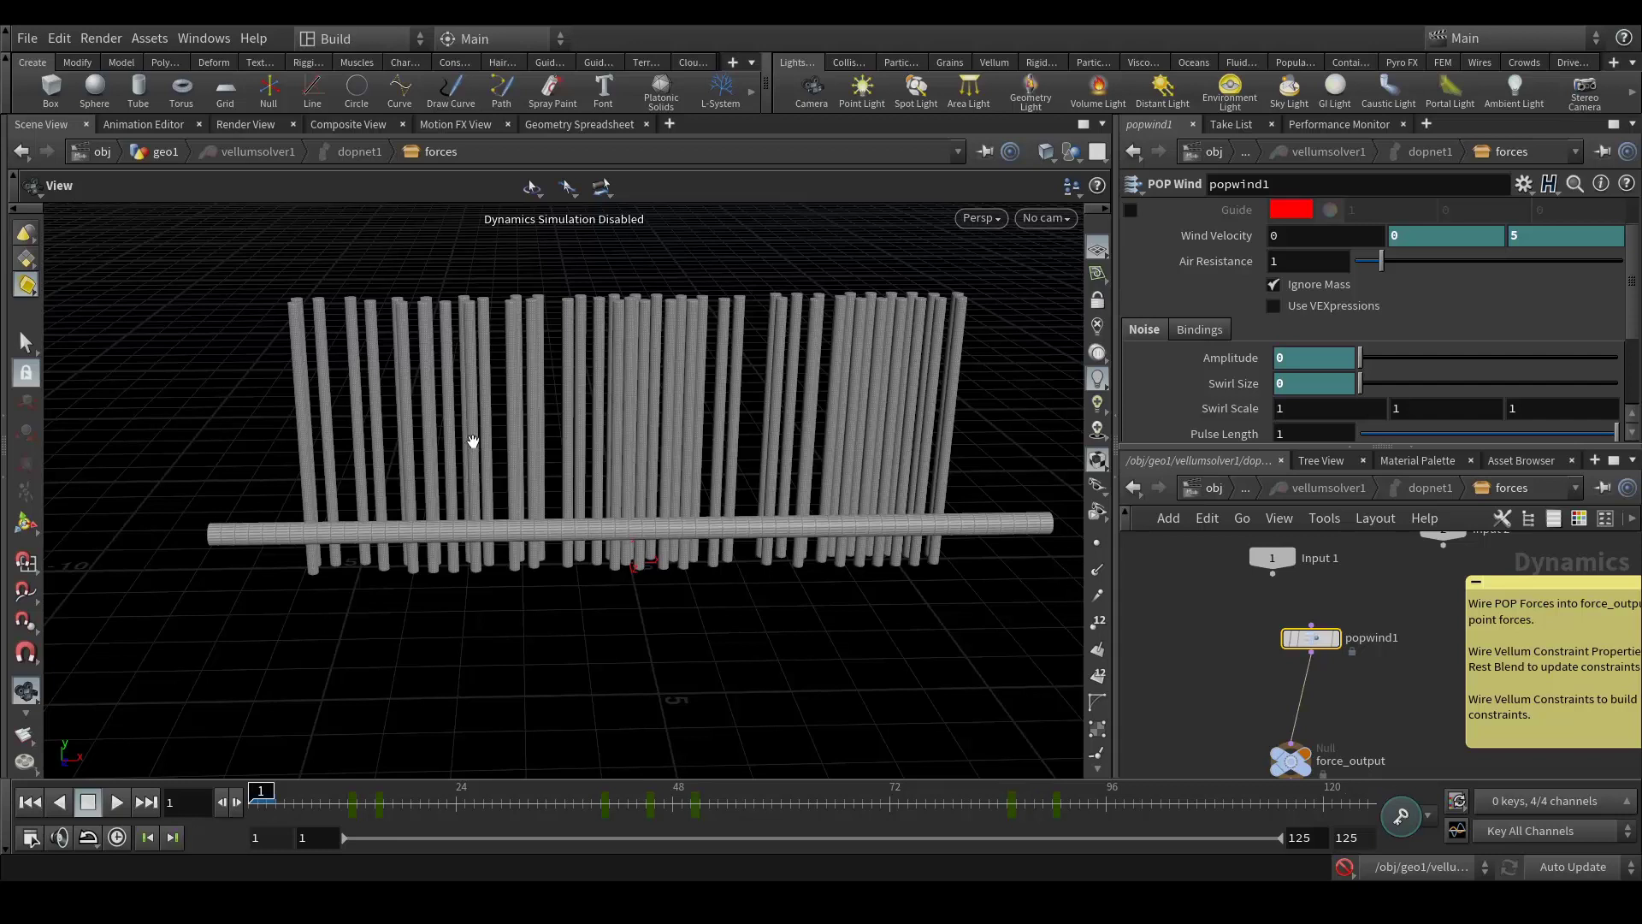
left_click(351, 804)
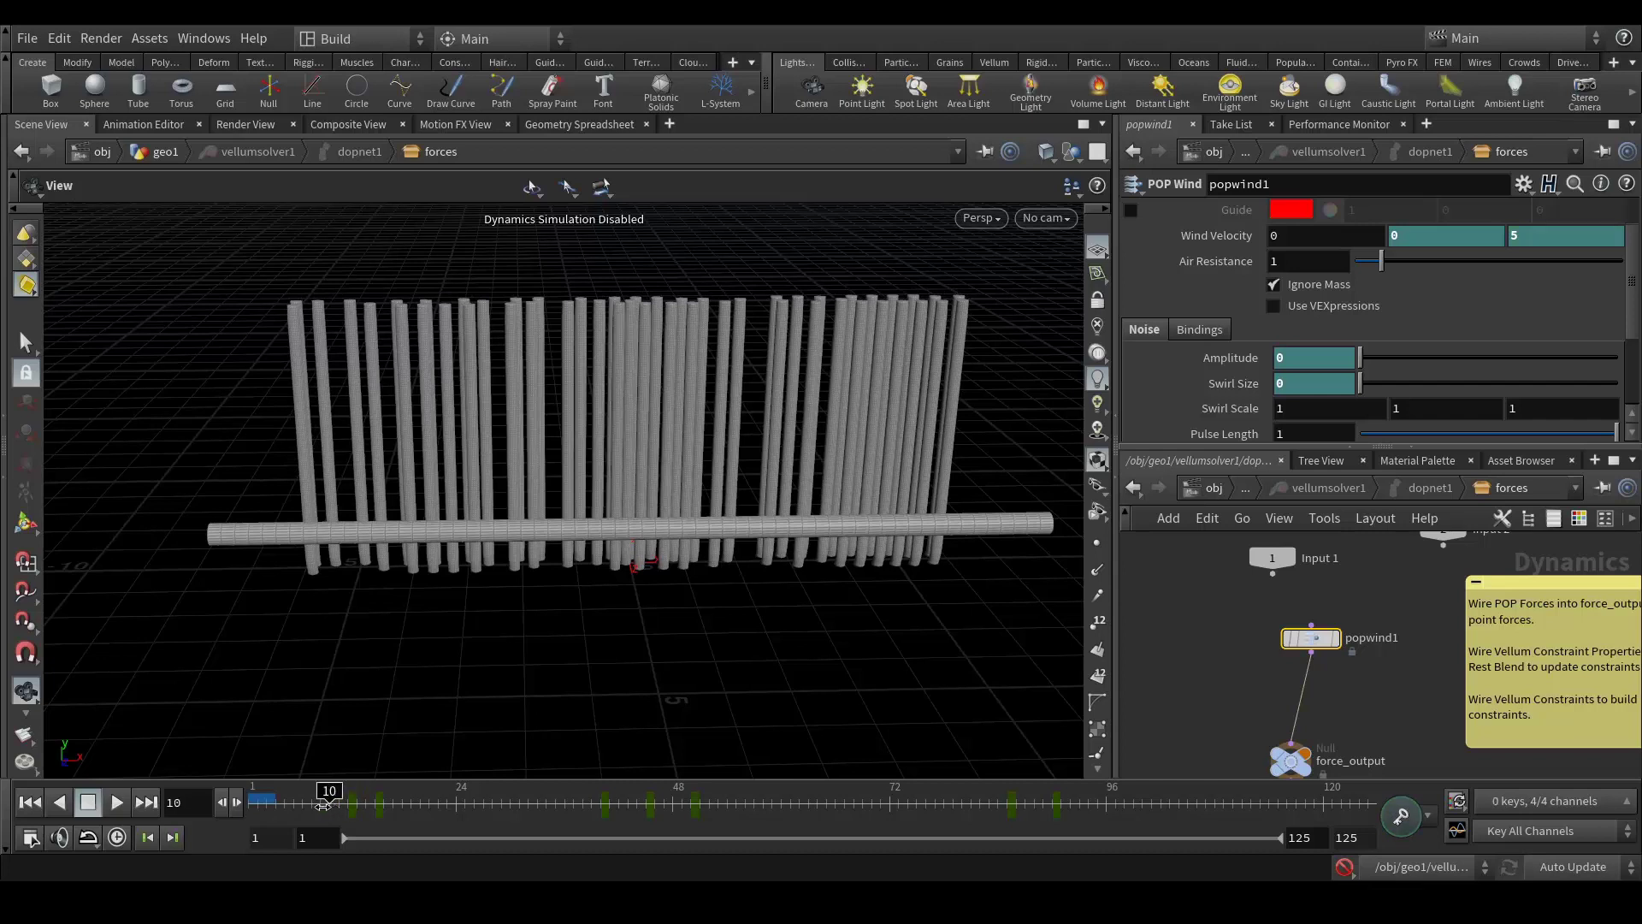
left_click(344, 804)
mouse_move(344, 804)
left_mouse_down()
mouse_move(377, 805)
mouse_move(353, 808)
left_mouse_up()
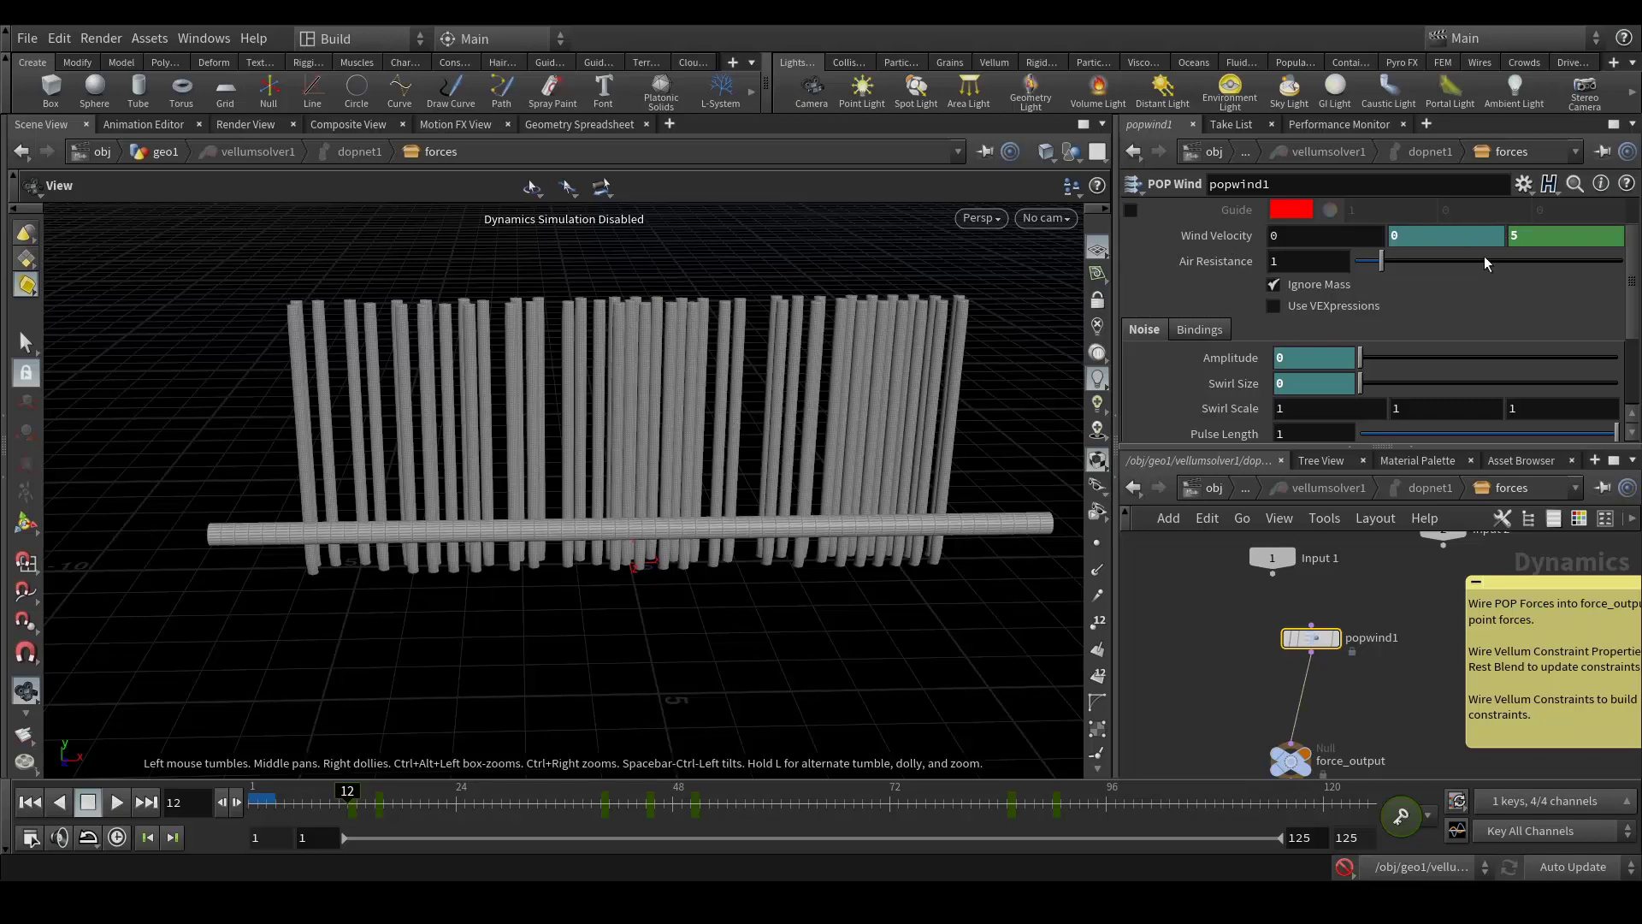
View the rods from the side, then rewind the After Effects reference comp to its start.
left_click_drag(500, 455, 718, 453)
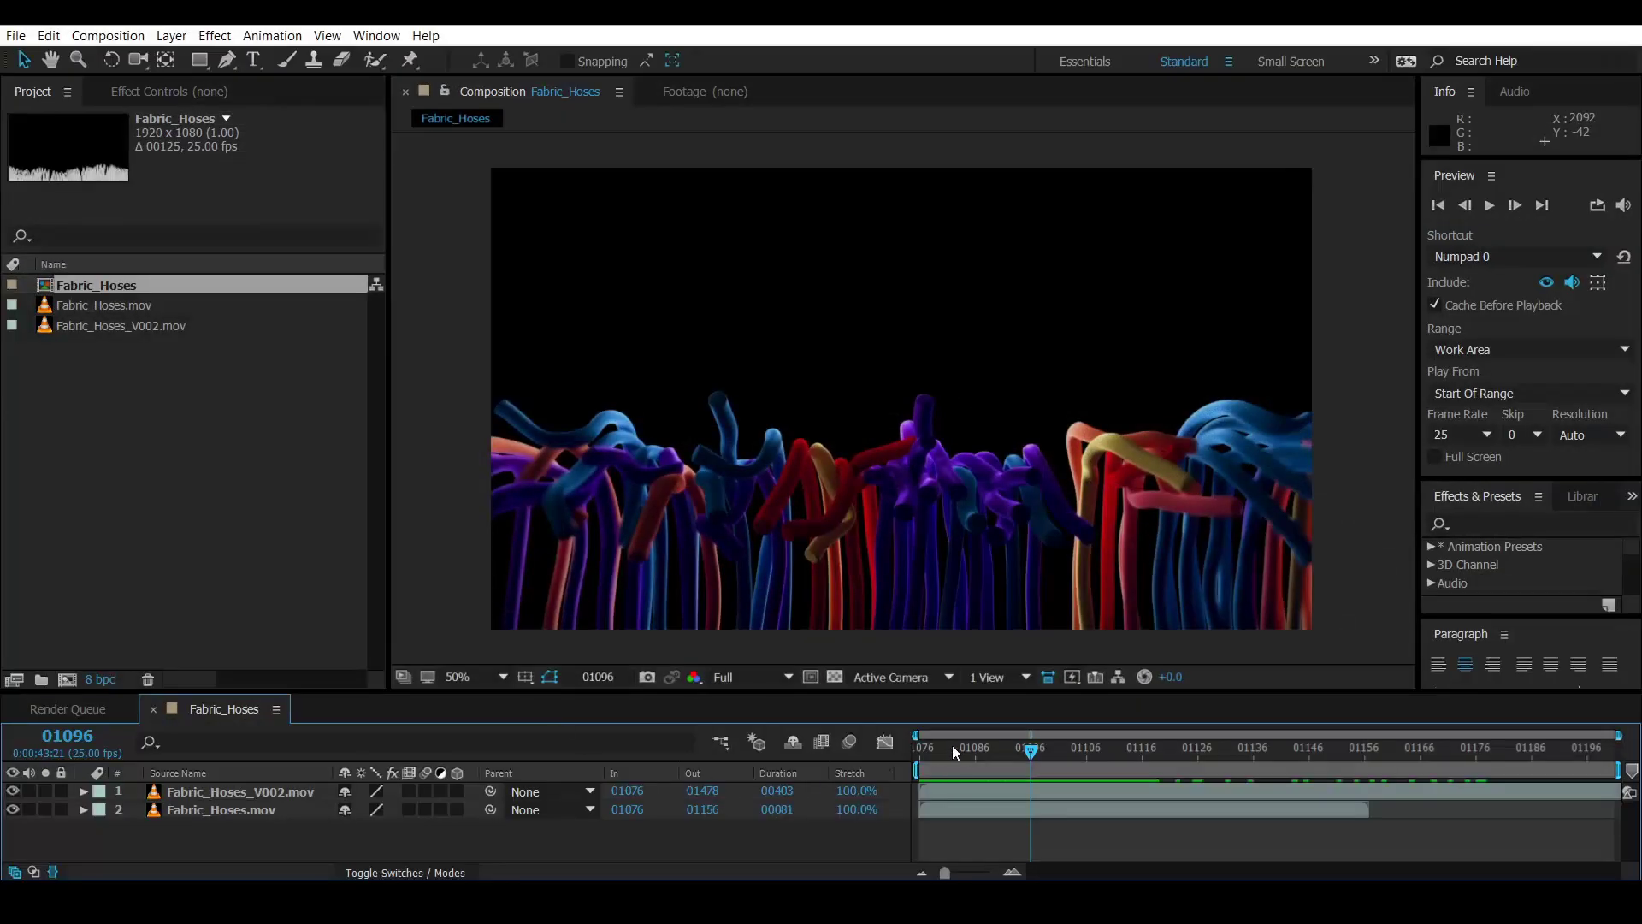
left_click(930, 749)
left_click_drag(930, 752, 905, 746)
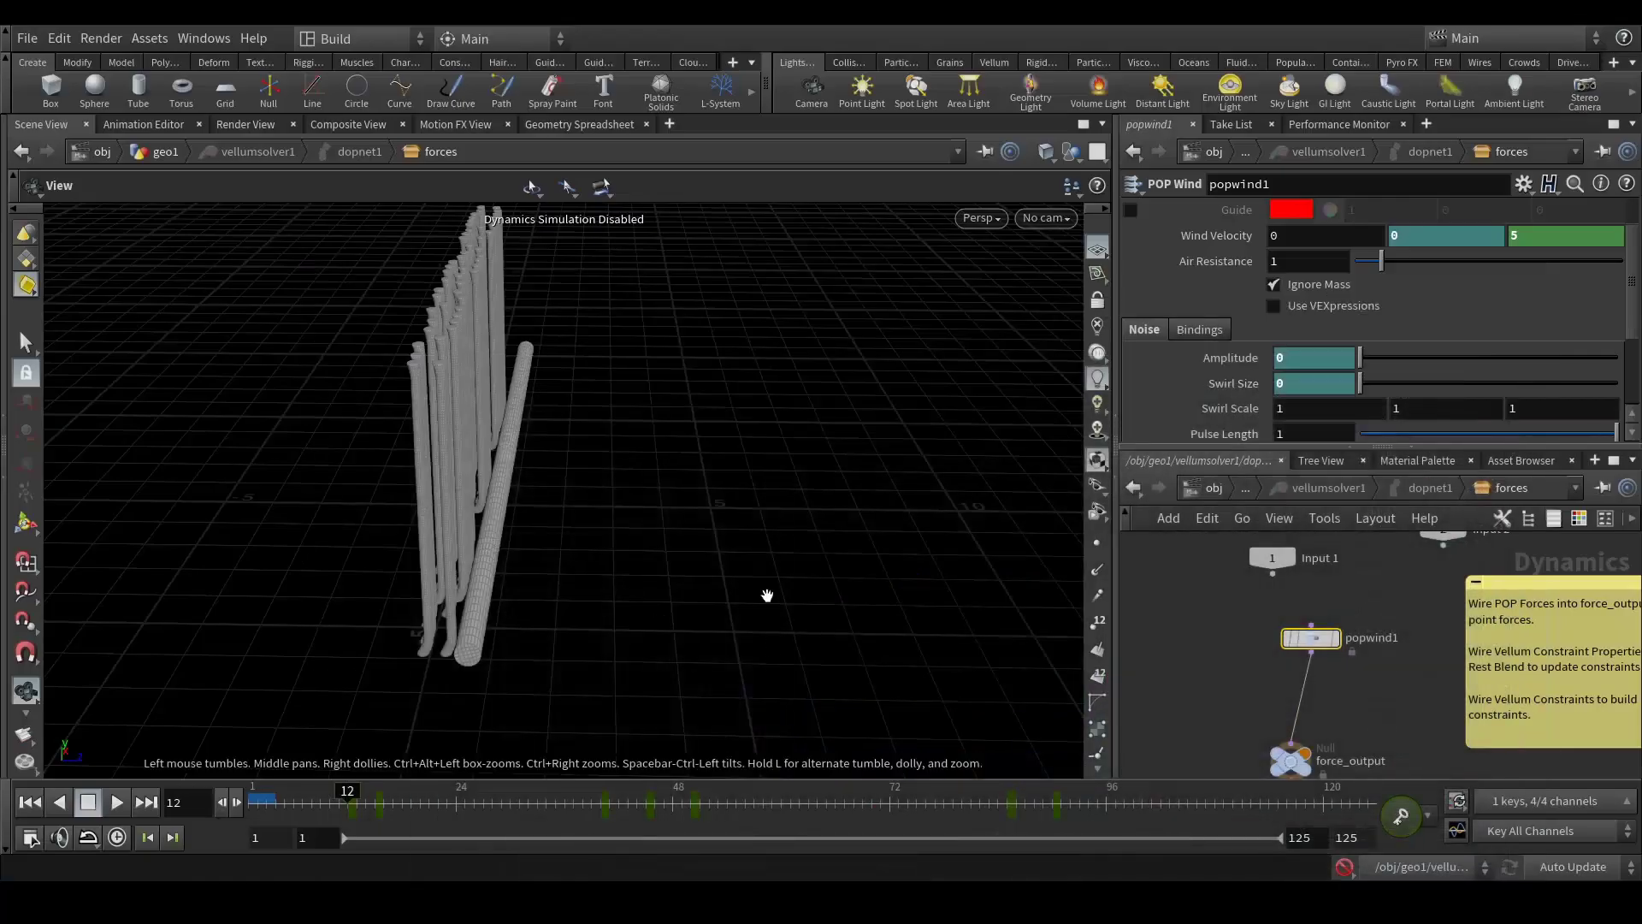
Re-enable the dynamics simulation and re-simulate the hoses from the early frames up to frame 12.
left_click_drag(703, 539, 620, 532)
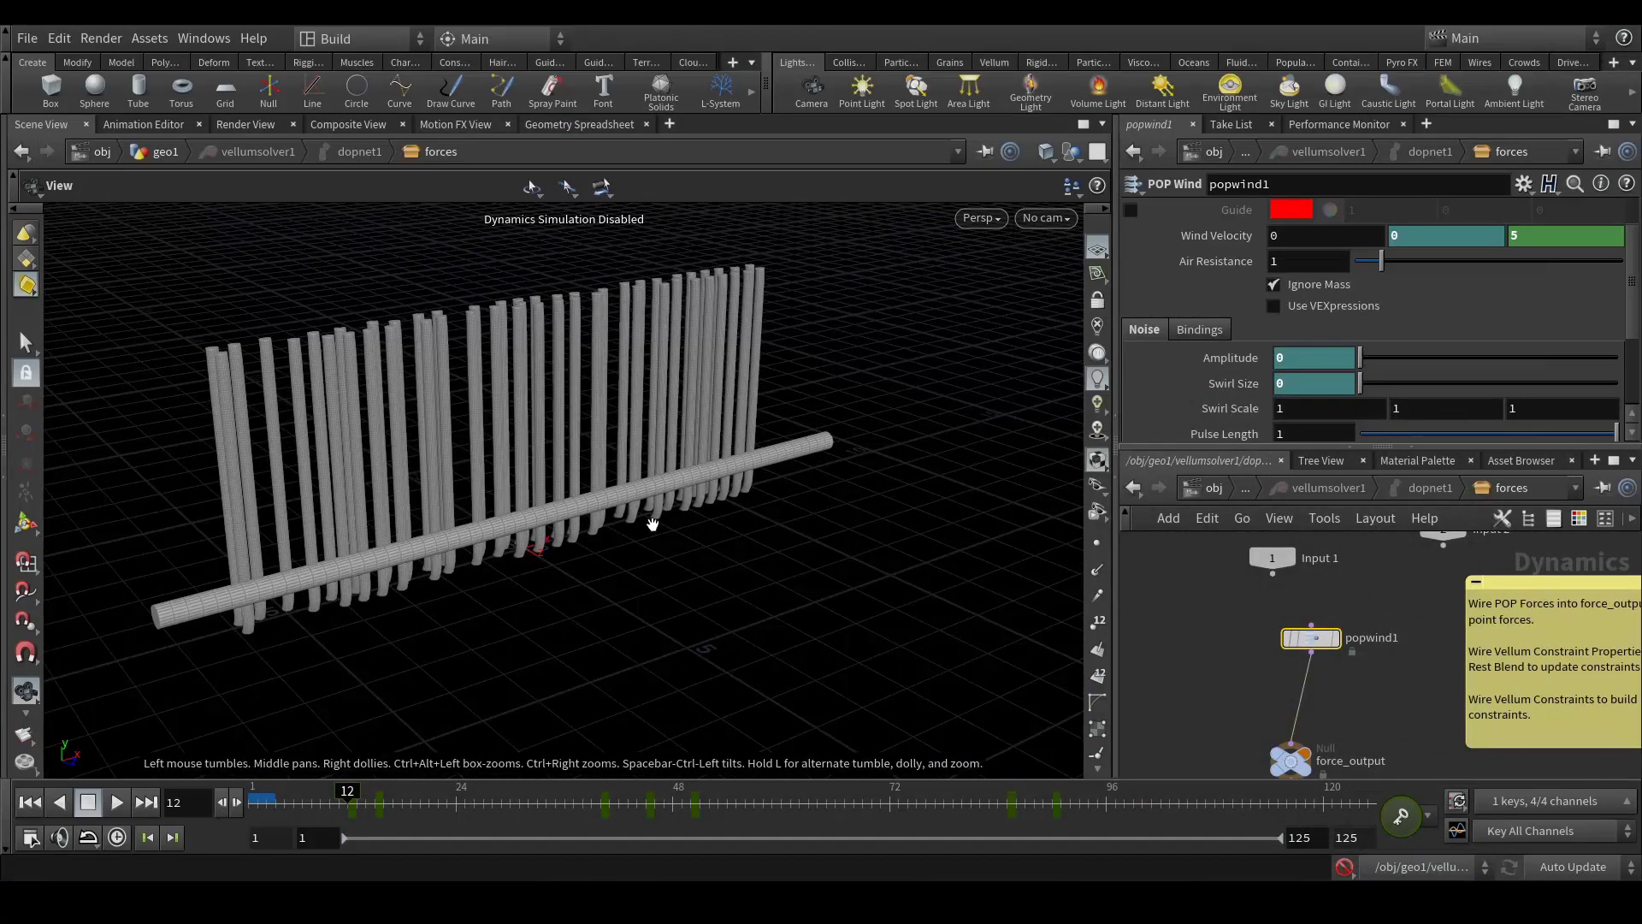
left_click(1344, 866)
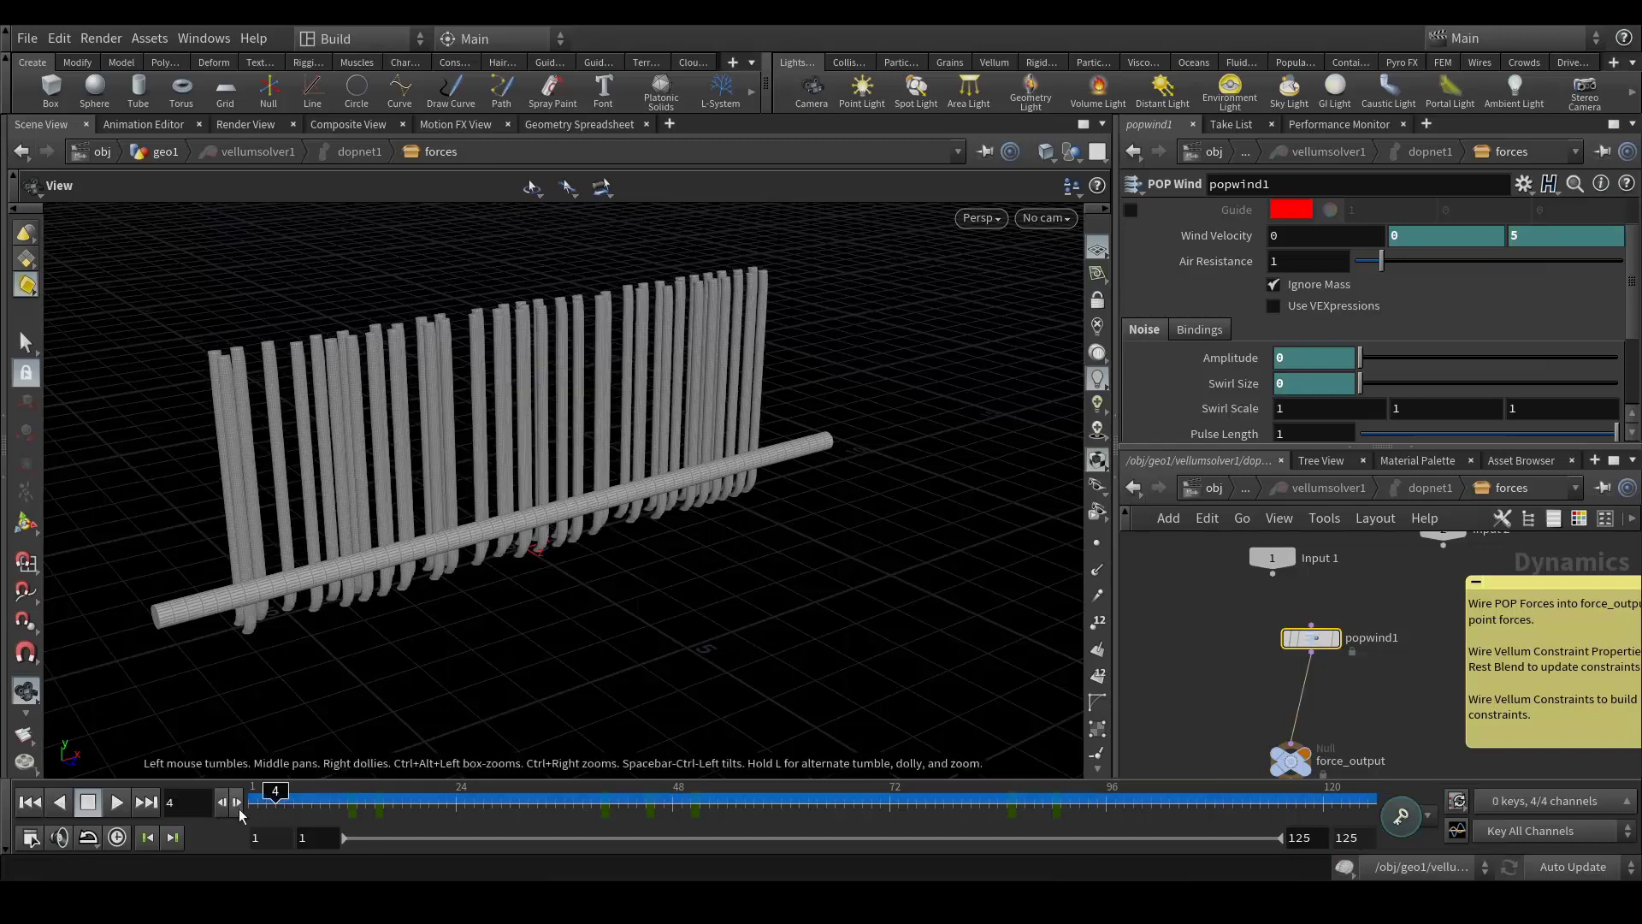
left_click_drag(342, 817, 291, 815)
left_click_drag(274, 793, 350, 817)
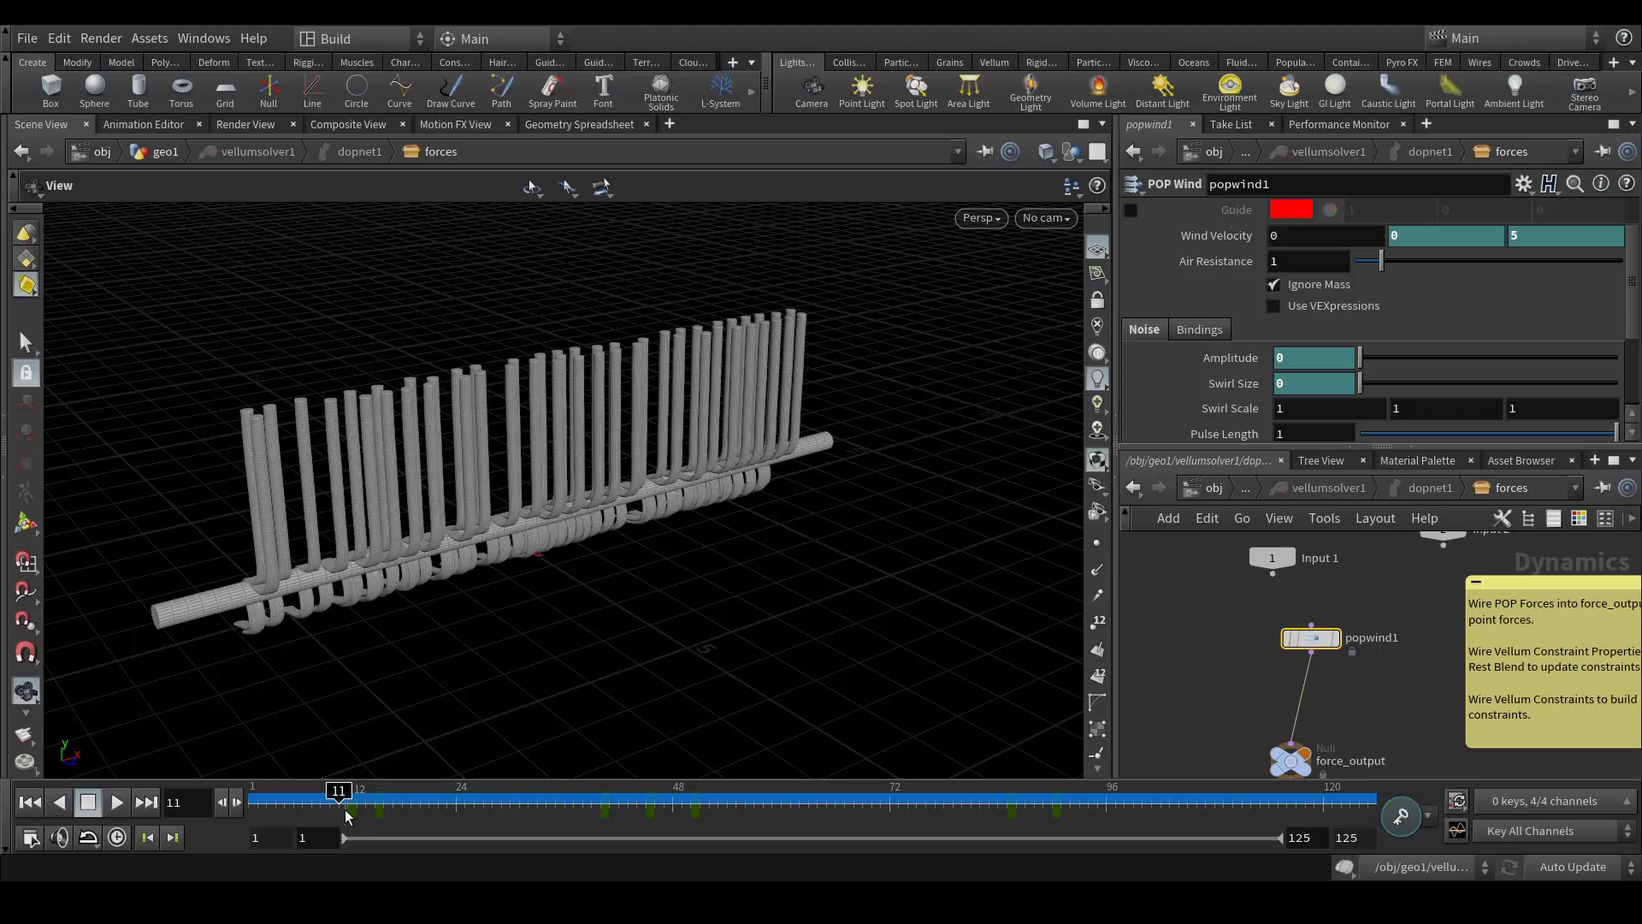
left_click_drag(346, 817, 378, 805)
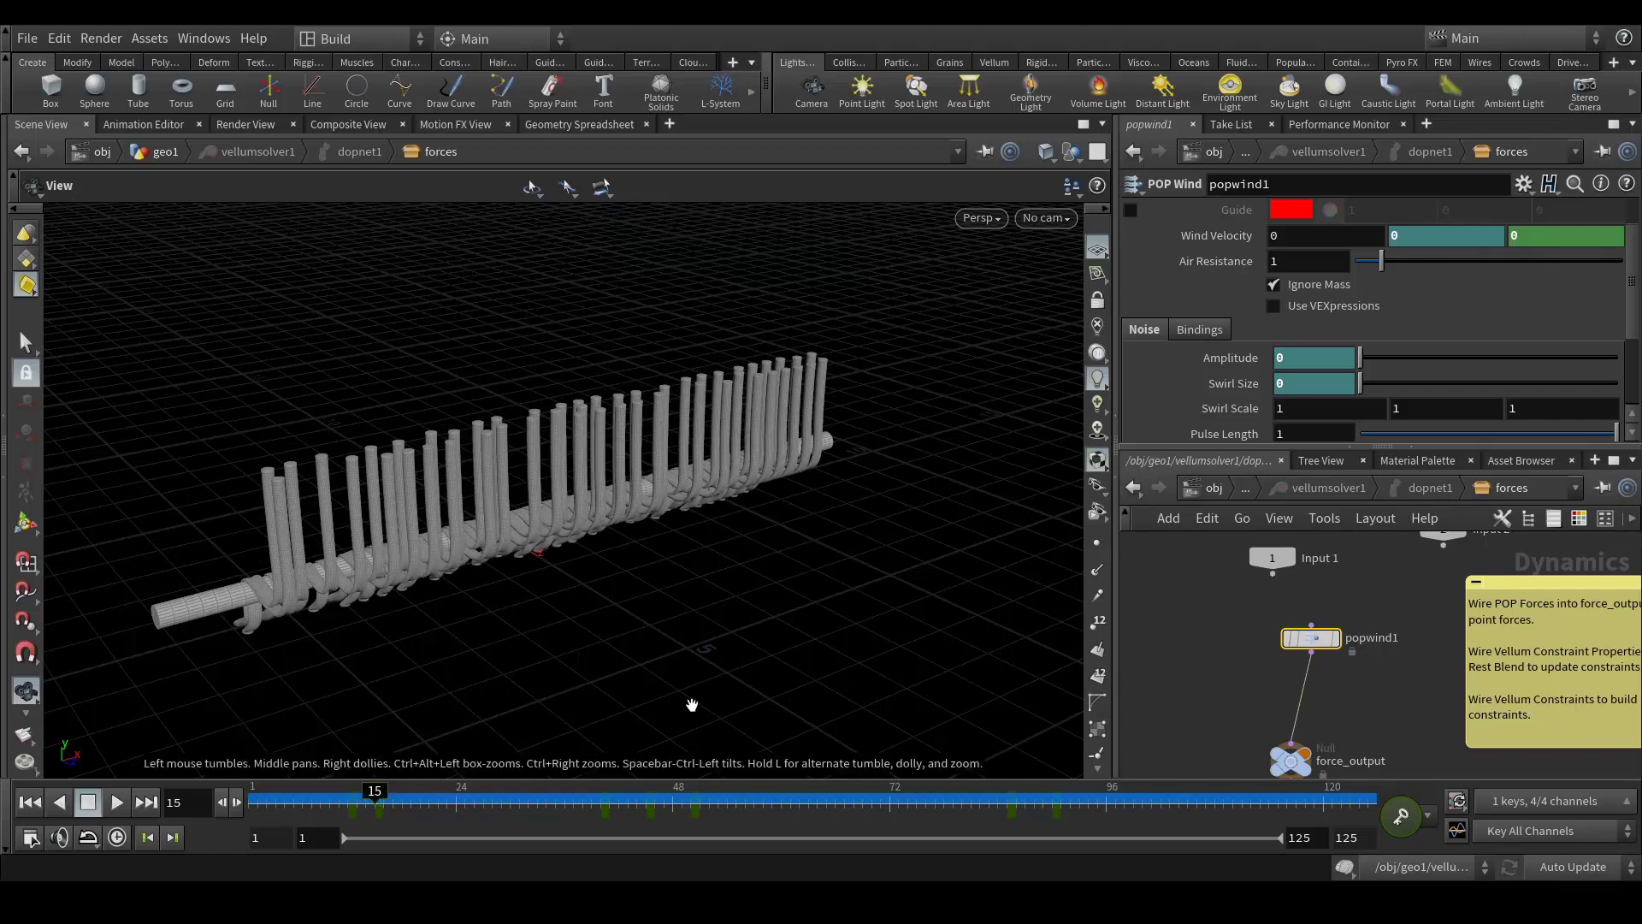
Move through frames 16, 23 and 40–46, then settle on frame 50 to key the noise.
left_click(389, 796)
left_click_drag(405, 795, 610, 810)
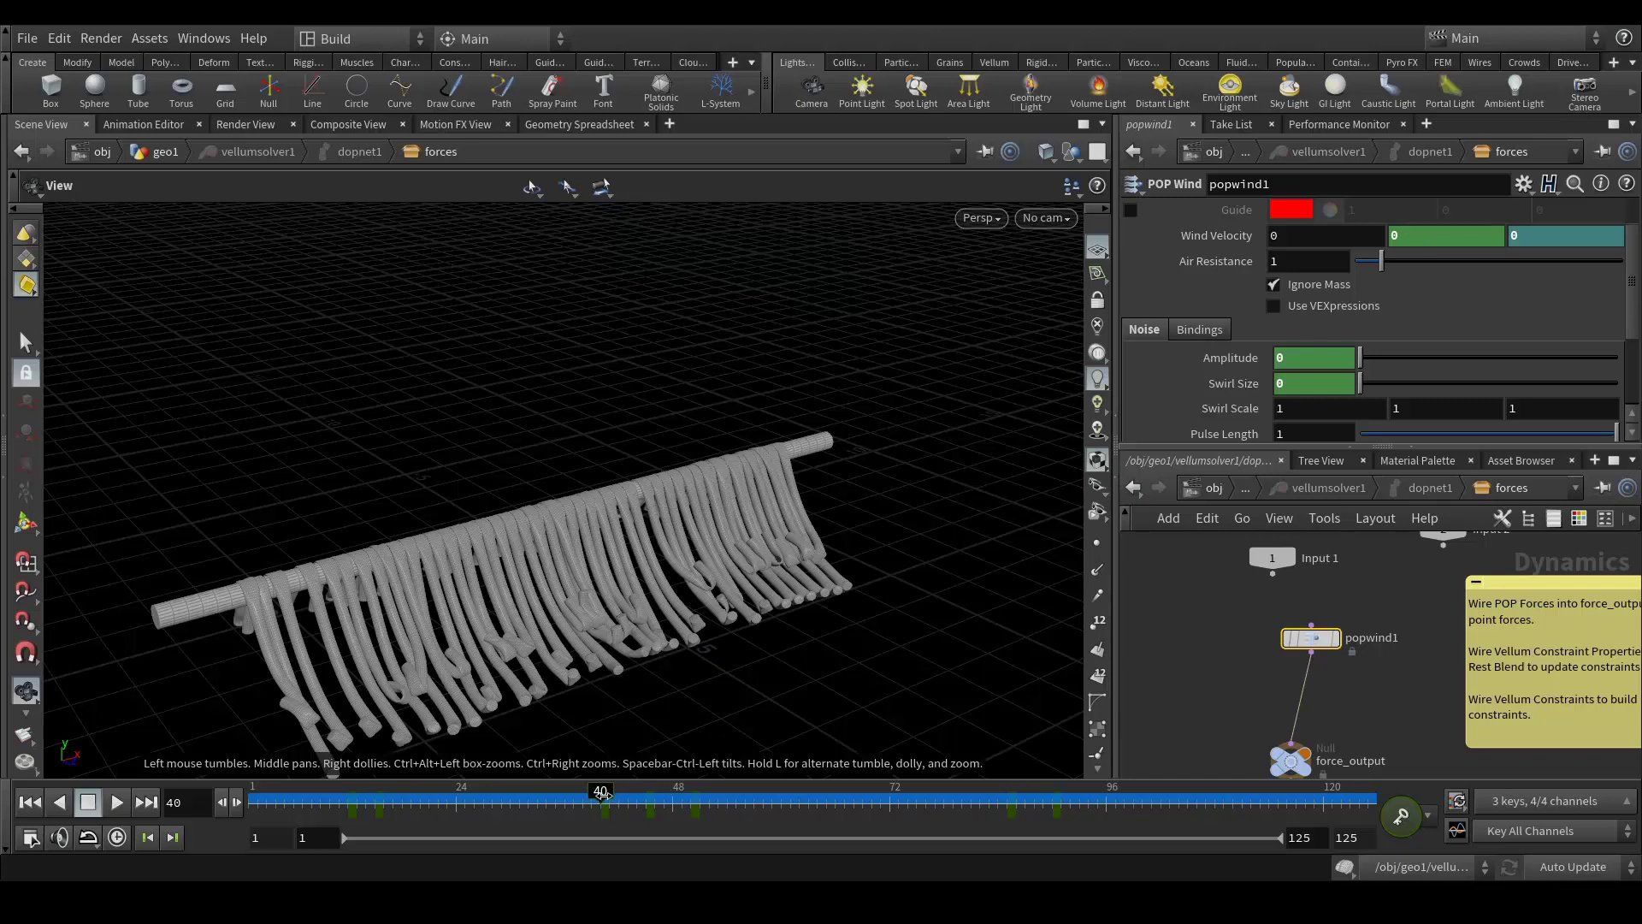
left_click_drag(604, 796, 653, 809)
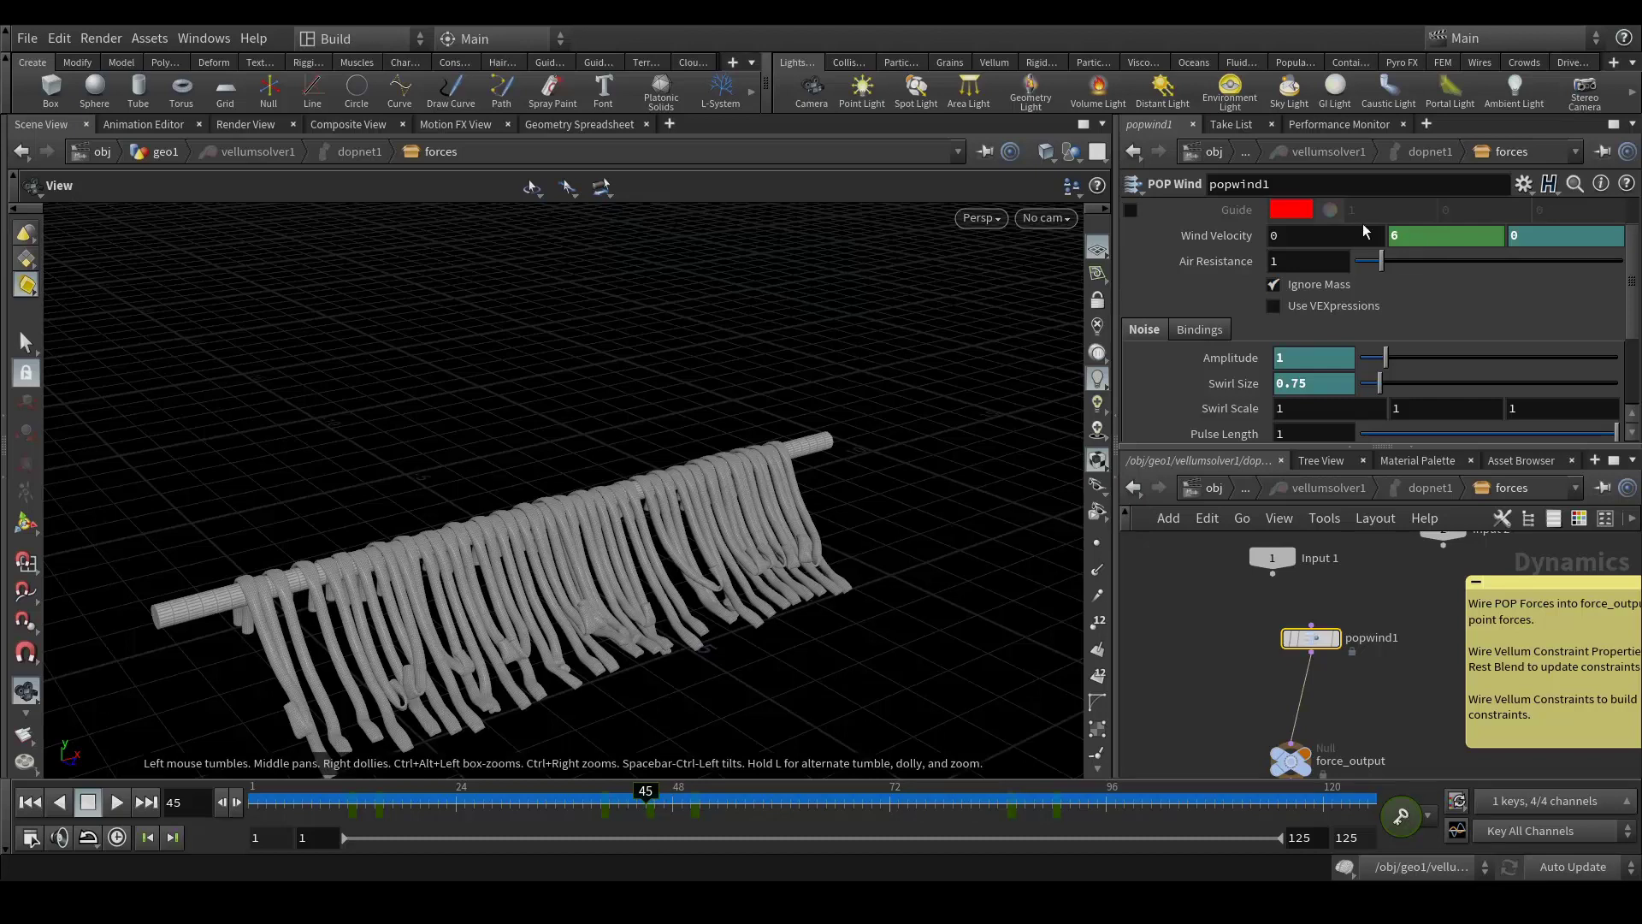
left_click(697, 804)
left_click_drag(697, 804, 689, 806)
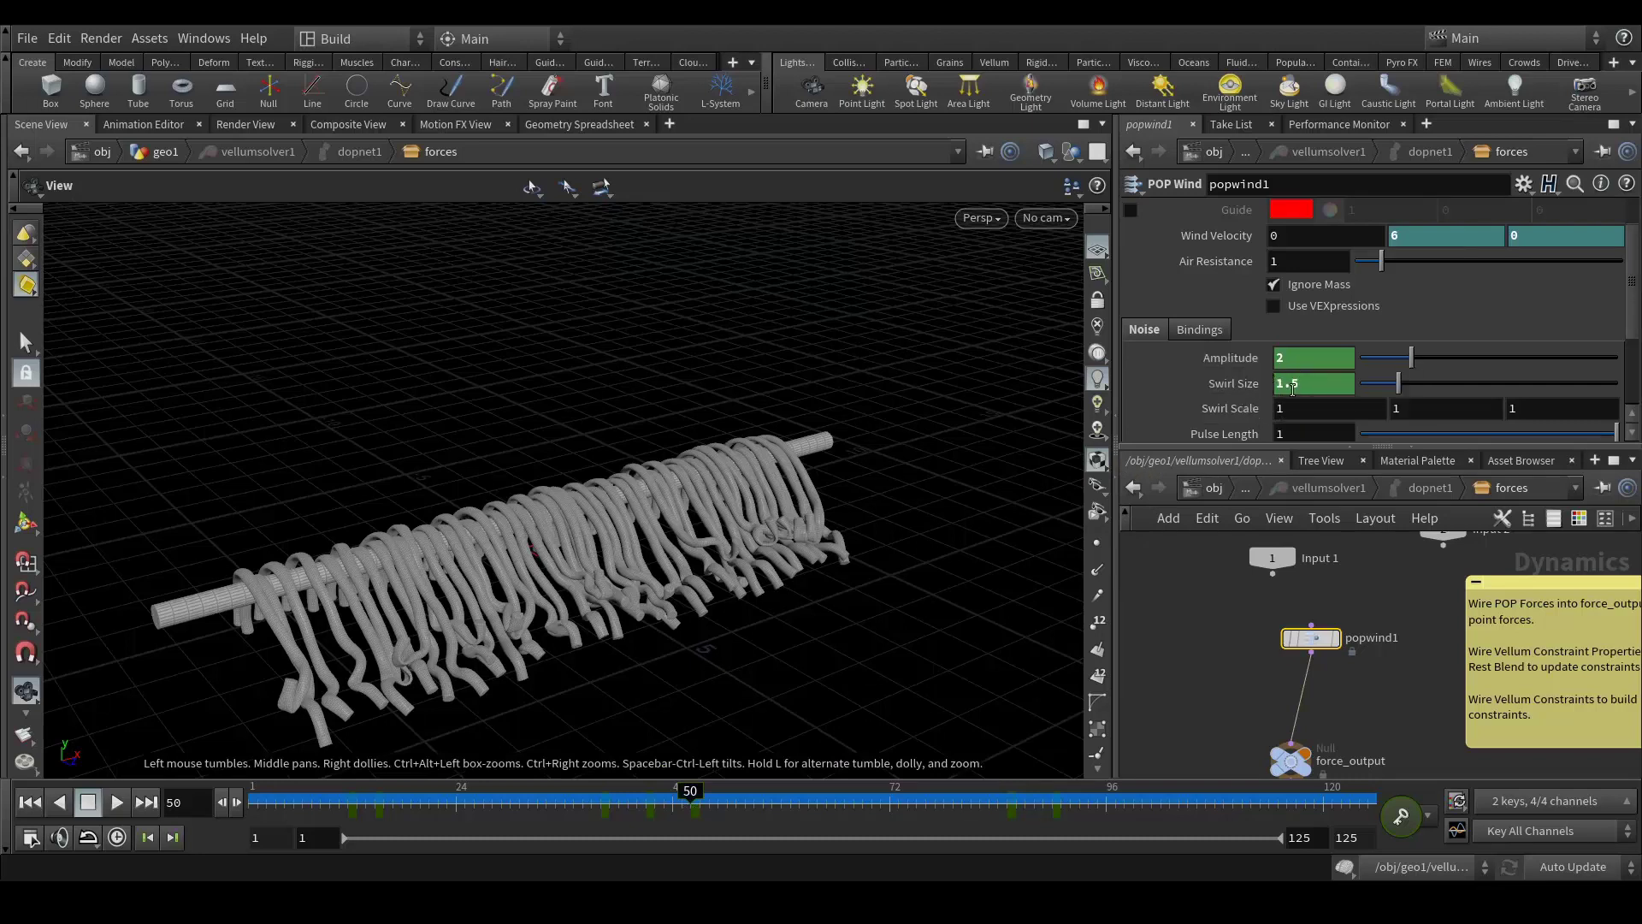
Scrub the hoses from frame 51 past frame 85 as they fall, then advance the reference comp to 01153.
left_click(711, 799)
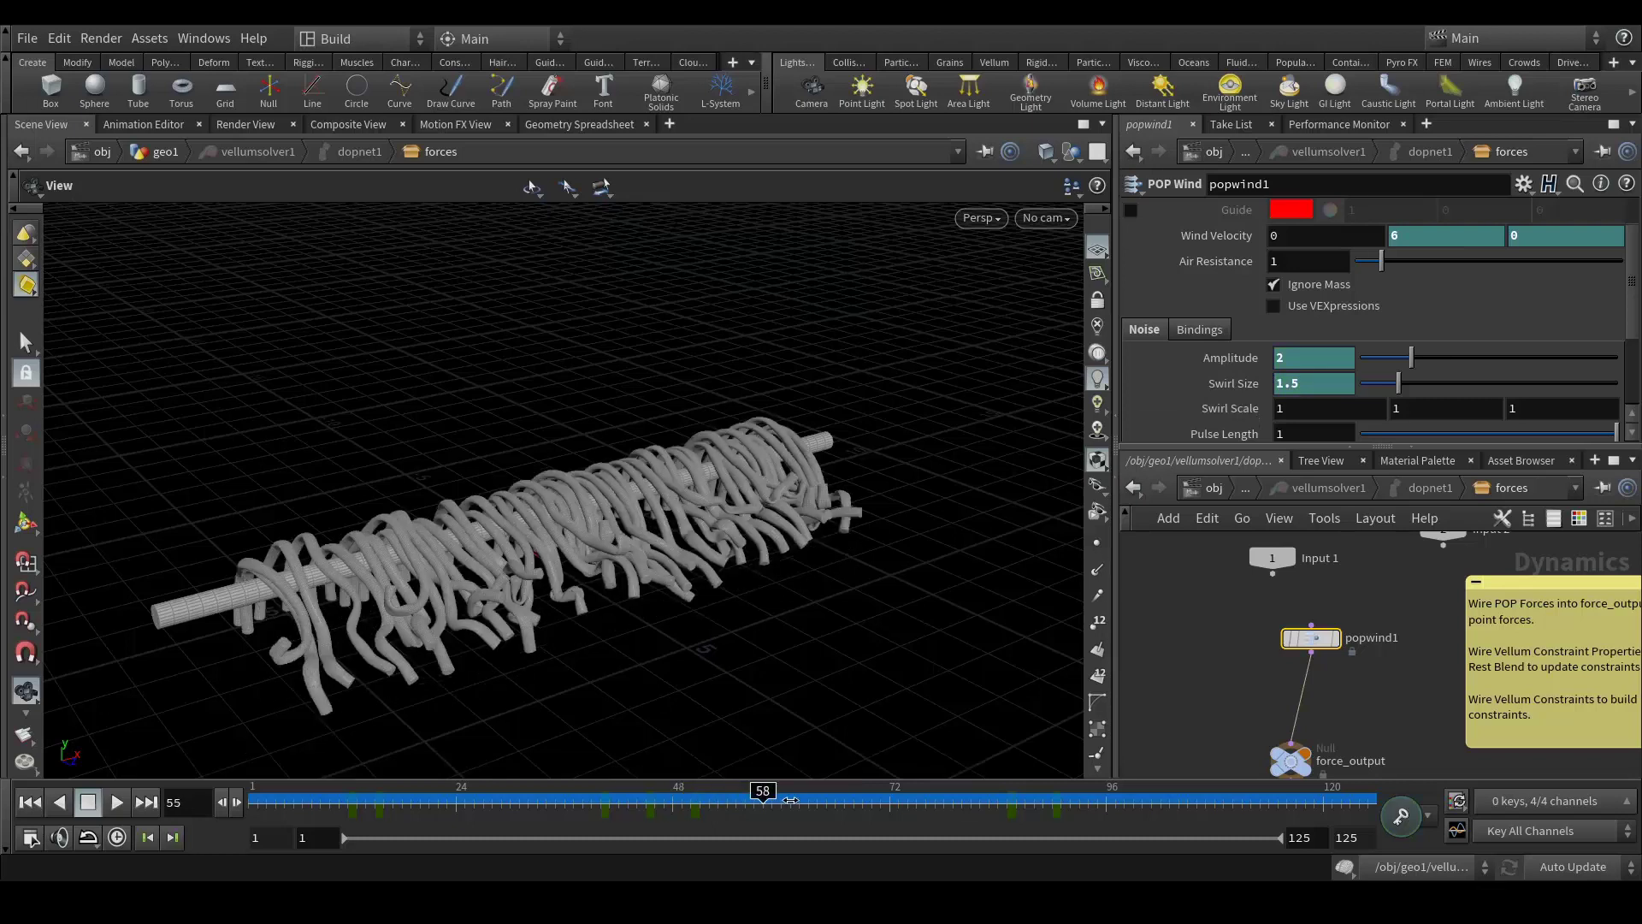
left_click_drag(813, 800, 1009, 814)
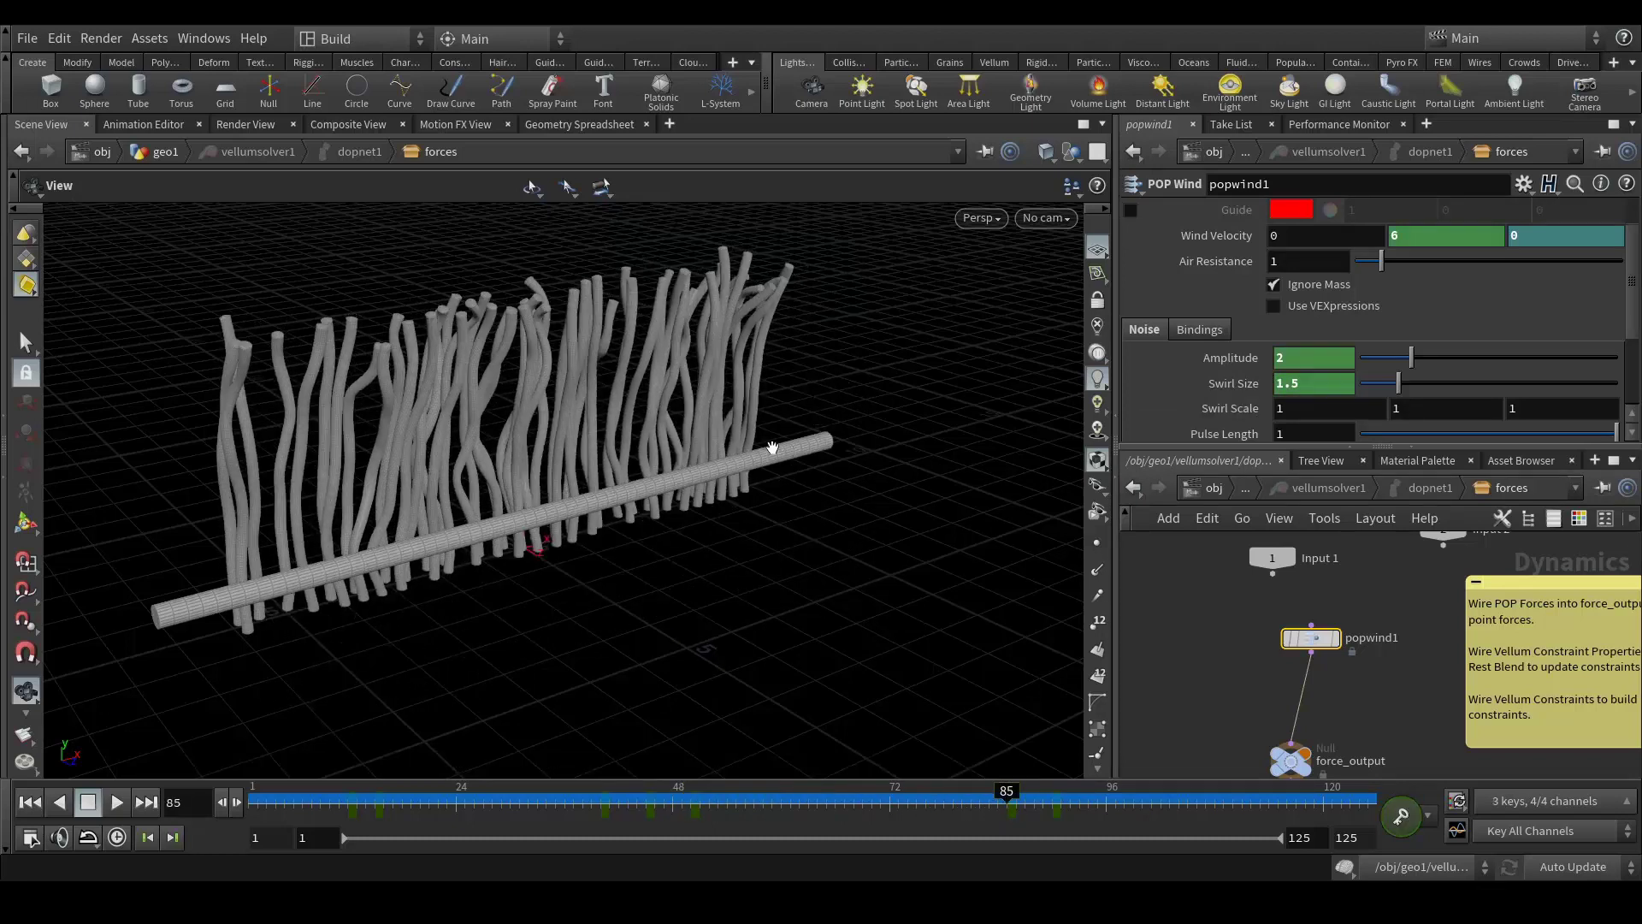
mouse_move(845, 801)
left_mouse_down()
mouse_move(761, 801)
mouse_move(971, 799)
mouse_move(736, 800)
mouse_move(1054, 800)
left_mouse_up()
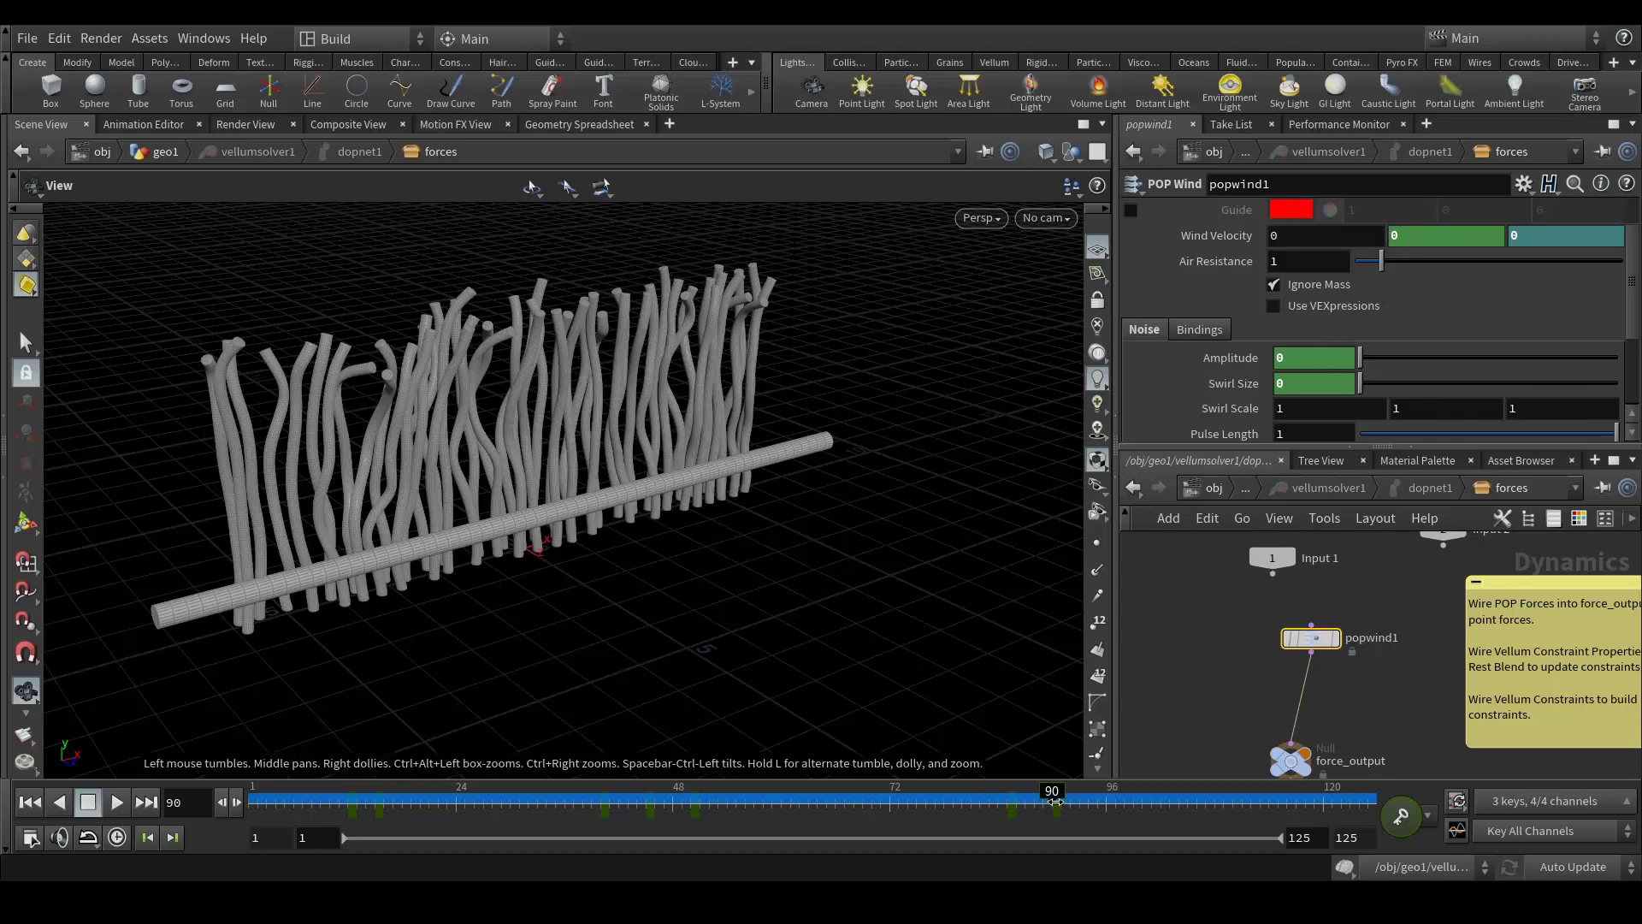
left_click_drag(1057, 796, 1195, 815)
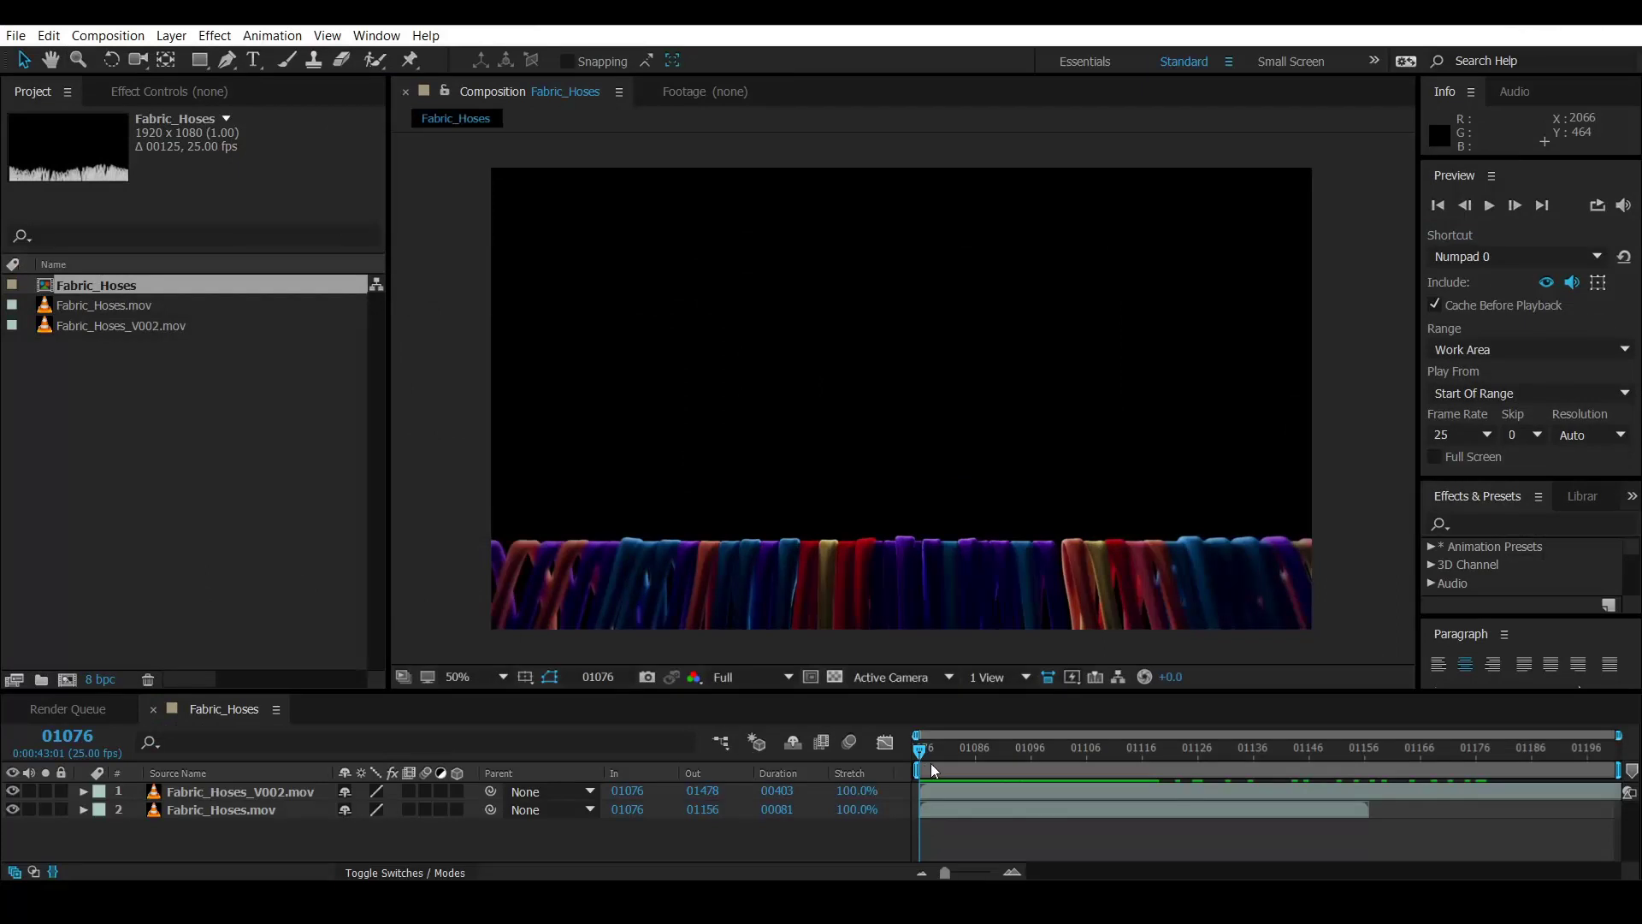
left_click_drag(931, 763, 1146, 771)
left_click_drag(1147, 771, 1258, 773)
Hide the Fabric_Hoses_V002.mov layer and move the comp back to frame 01091.
left_click(12, 791)
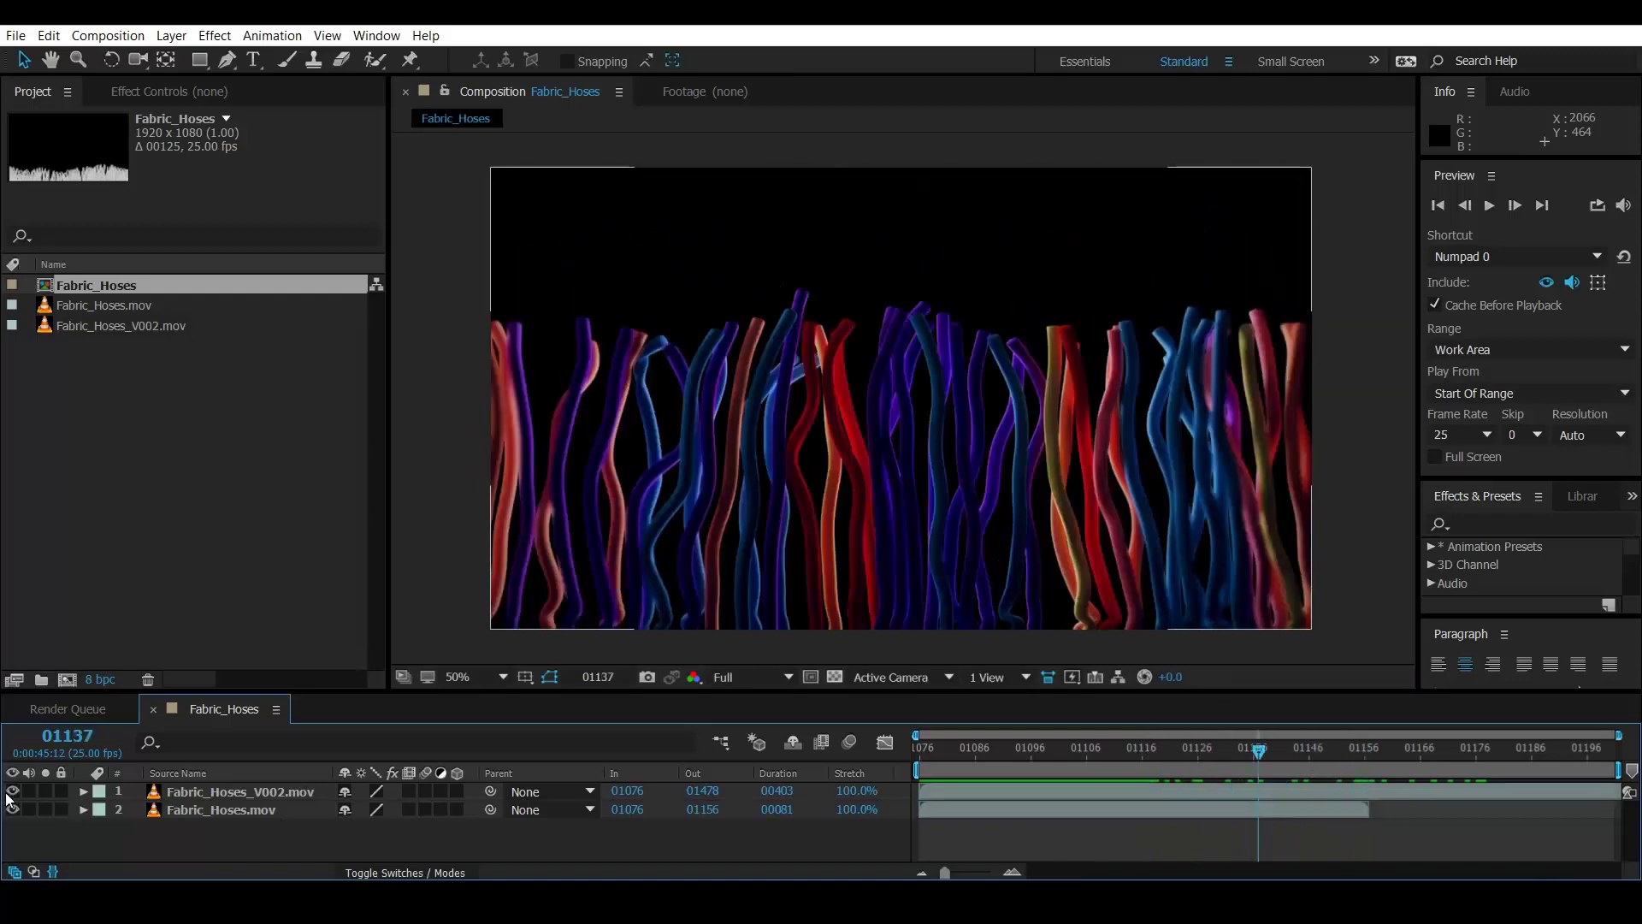
left_click_drag(1083, 752, 1336, 750)
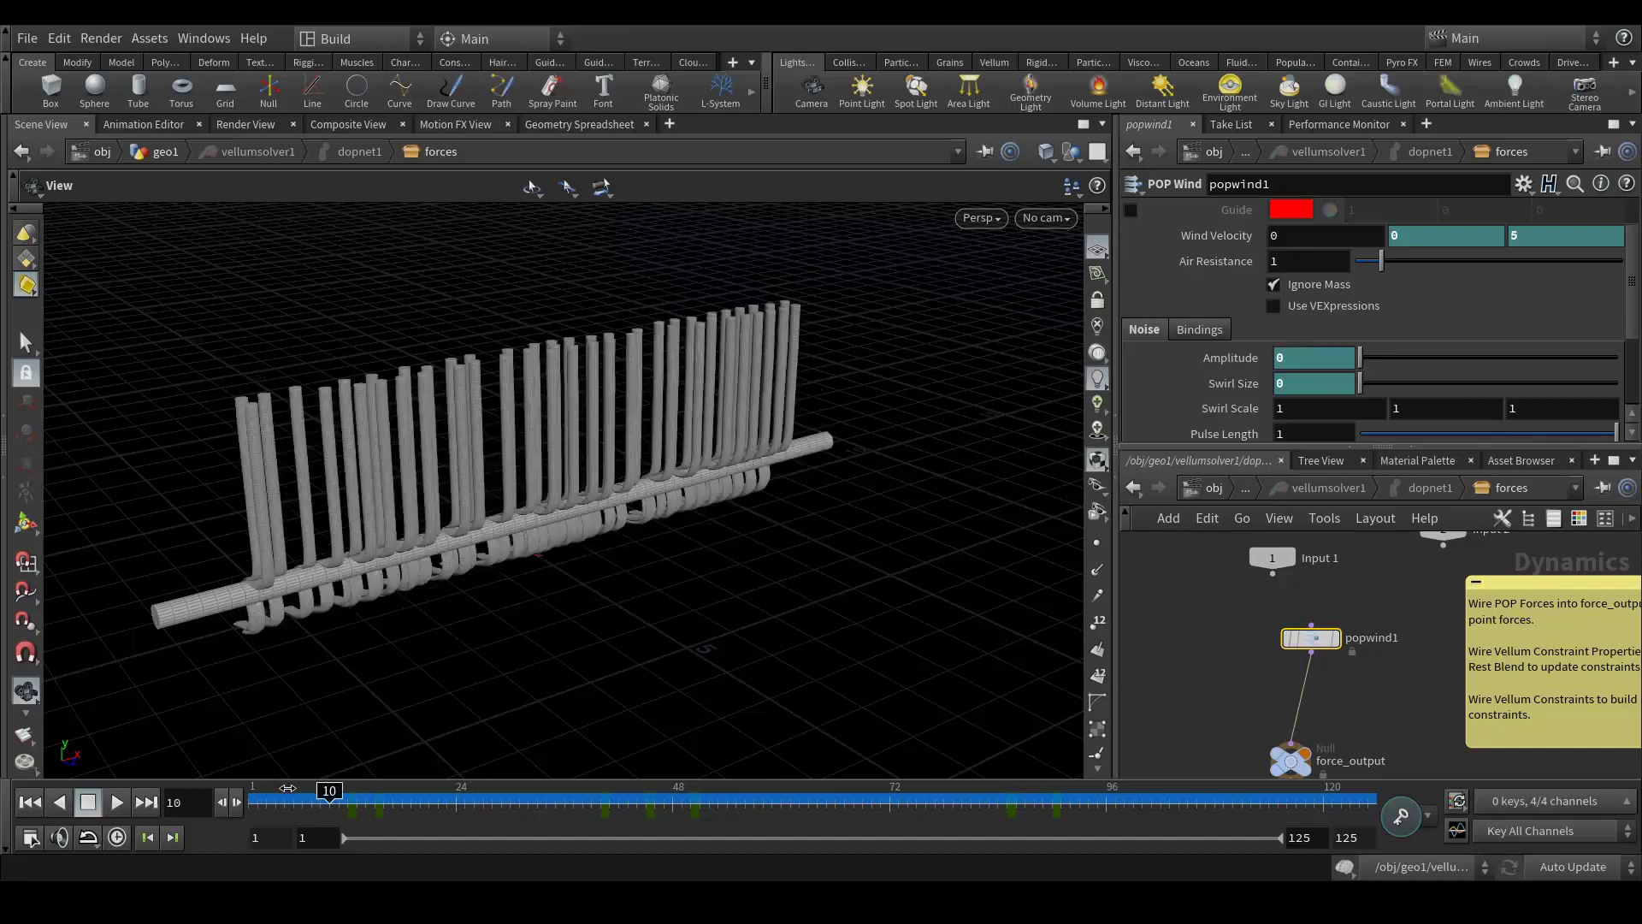
Run the simulation to frame 105 and go back up to the geo1 network.
left_click_drag(699, 800, 1206, 799)
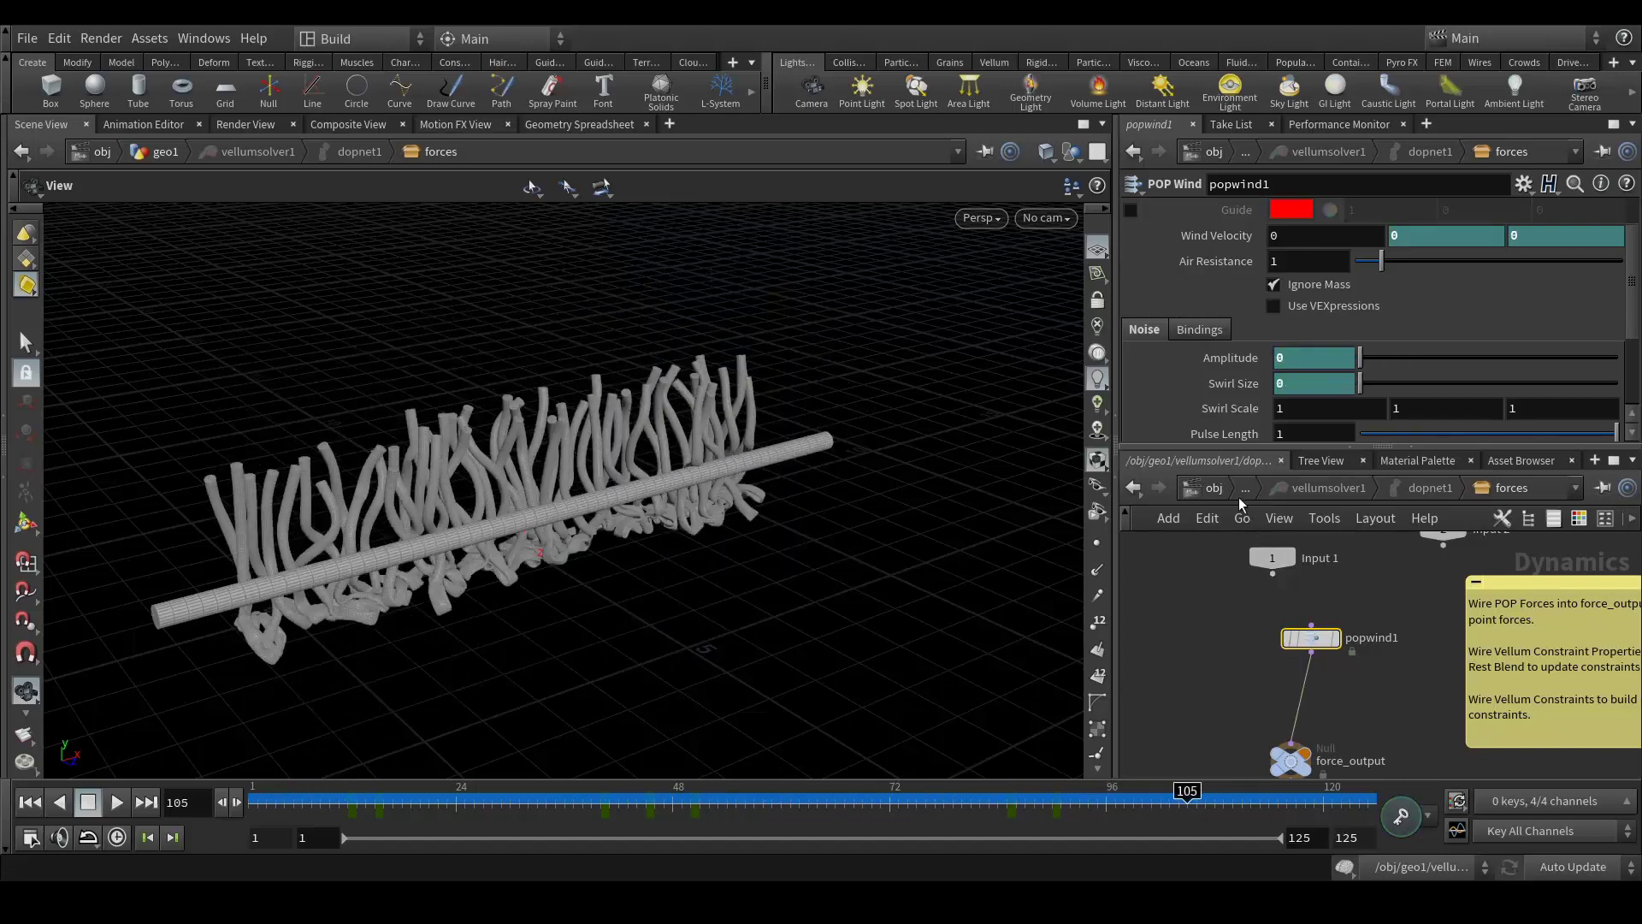
left_click(1266, 505)
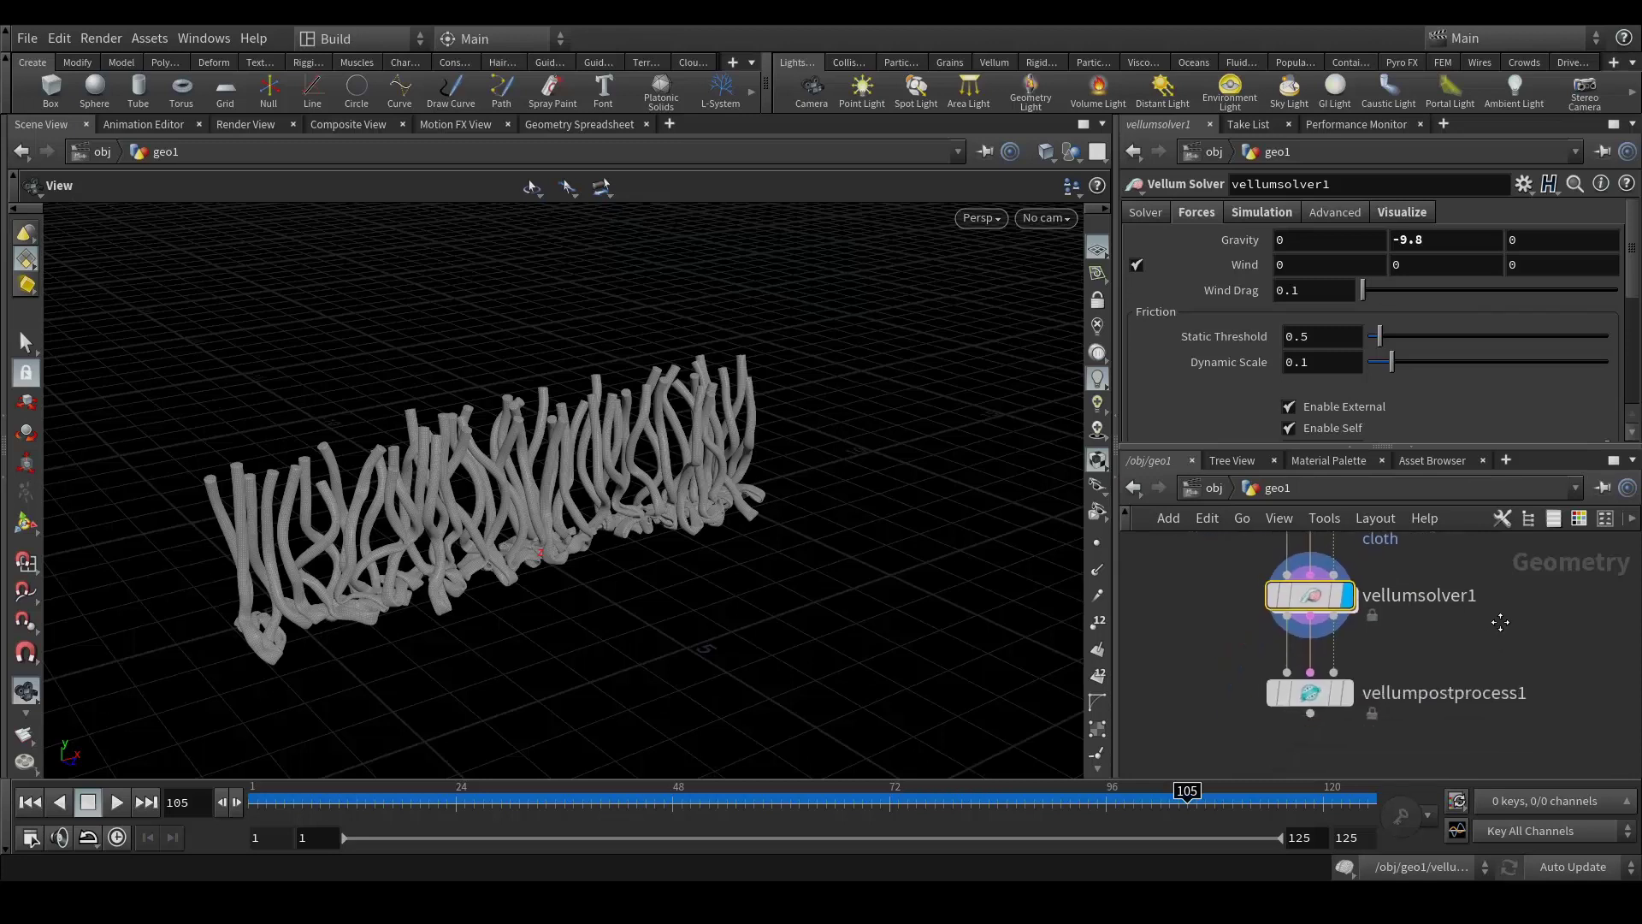
Show vellumpostprocess1's settings and place rop_alembic1 (Fabric_hoses_v004.abc) beside it.
left_click(1305, 698)
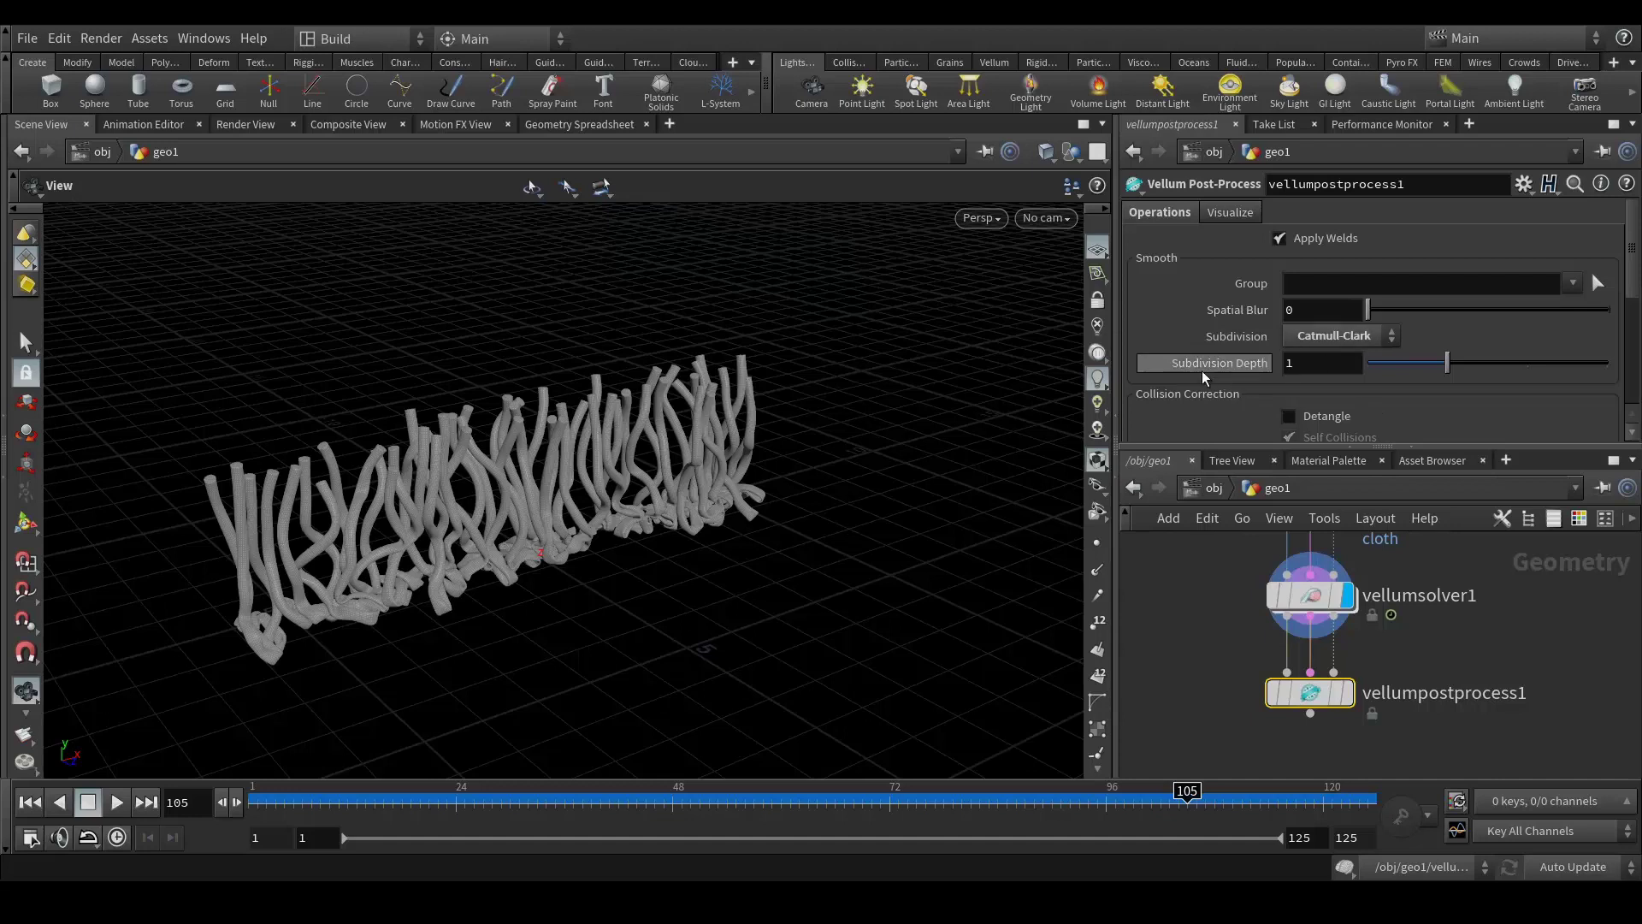
scroll(1557, 626, "down", 3)
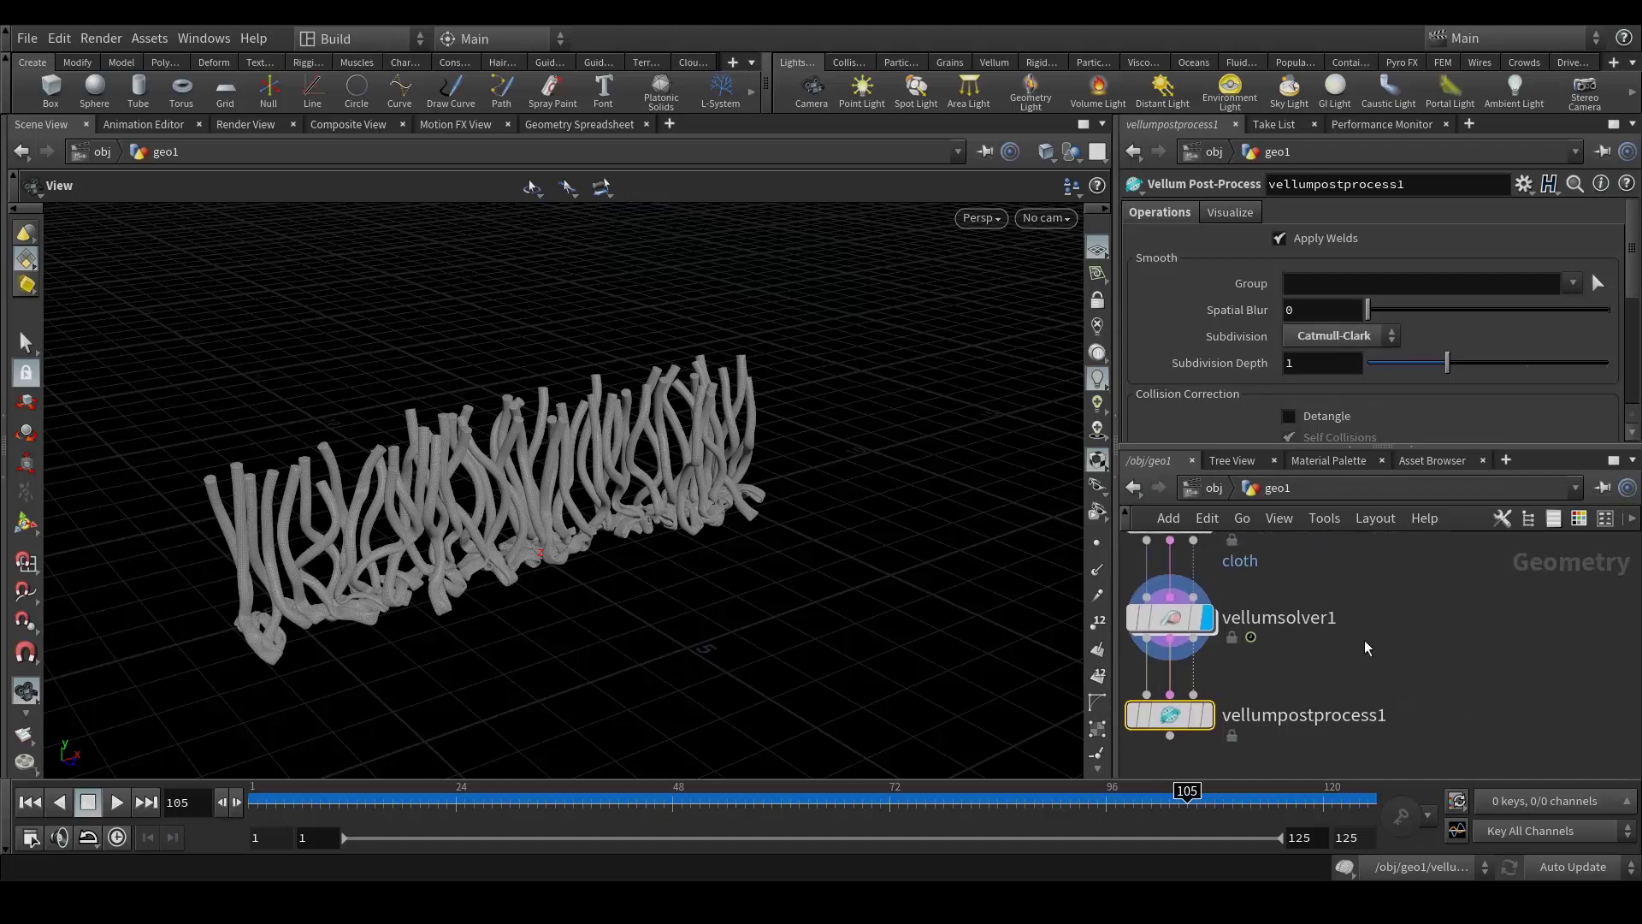
middle_click_drag(1376, 649, 1467, 676)
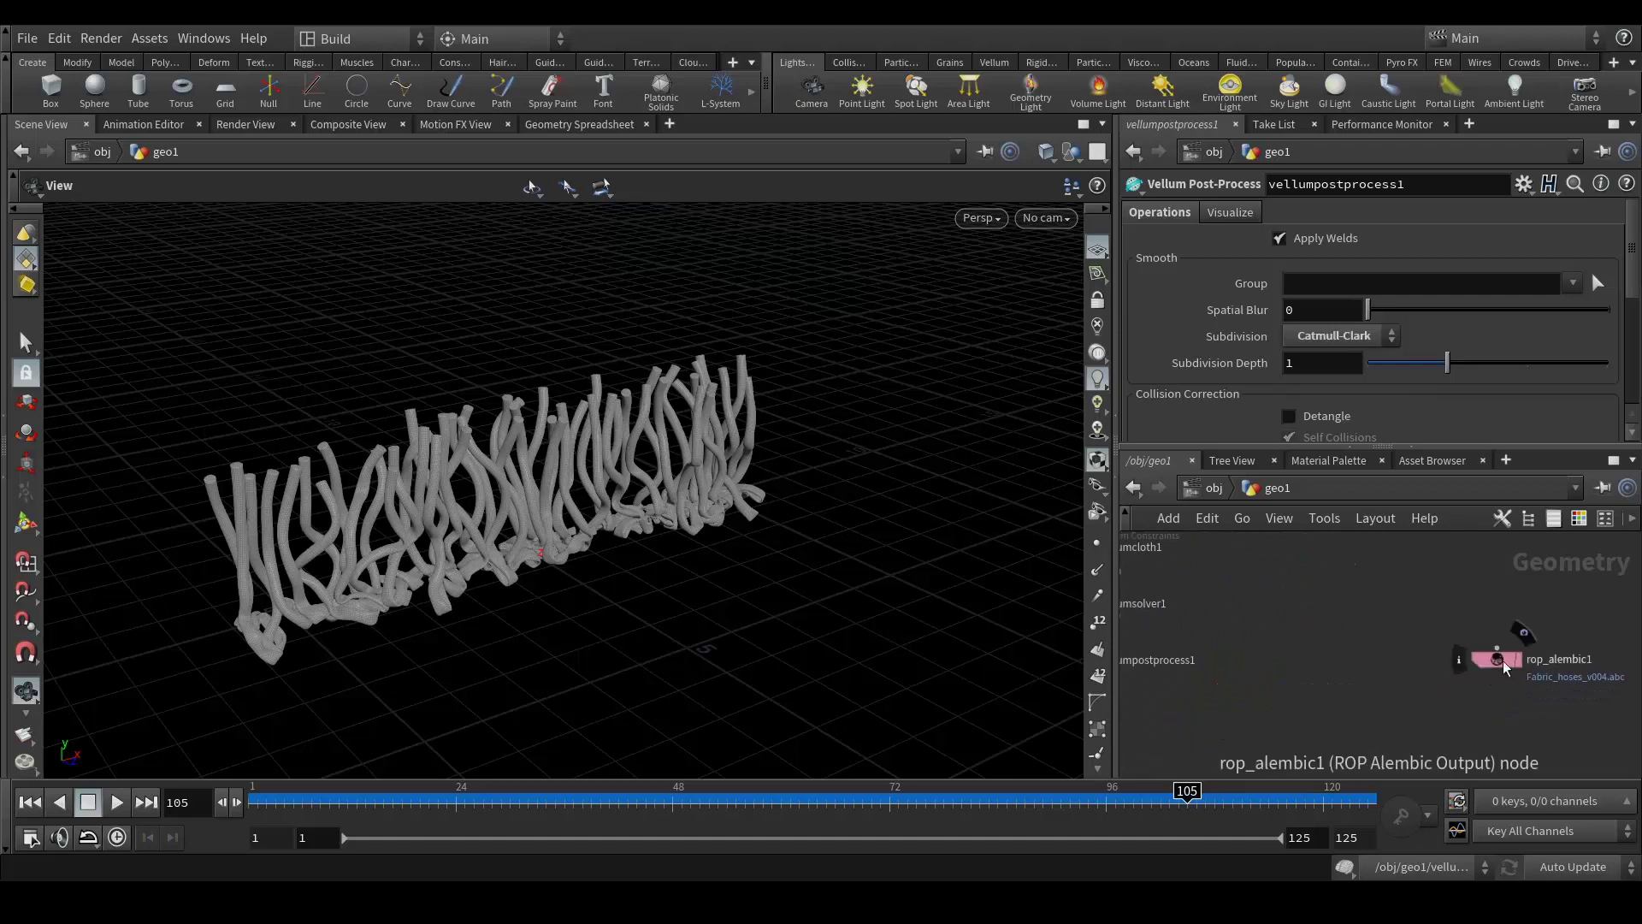
left_click_drag(1495, 658, 1249, 695)
middle_click_drag(1313, 675, 1459, 630)
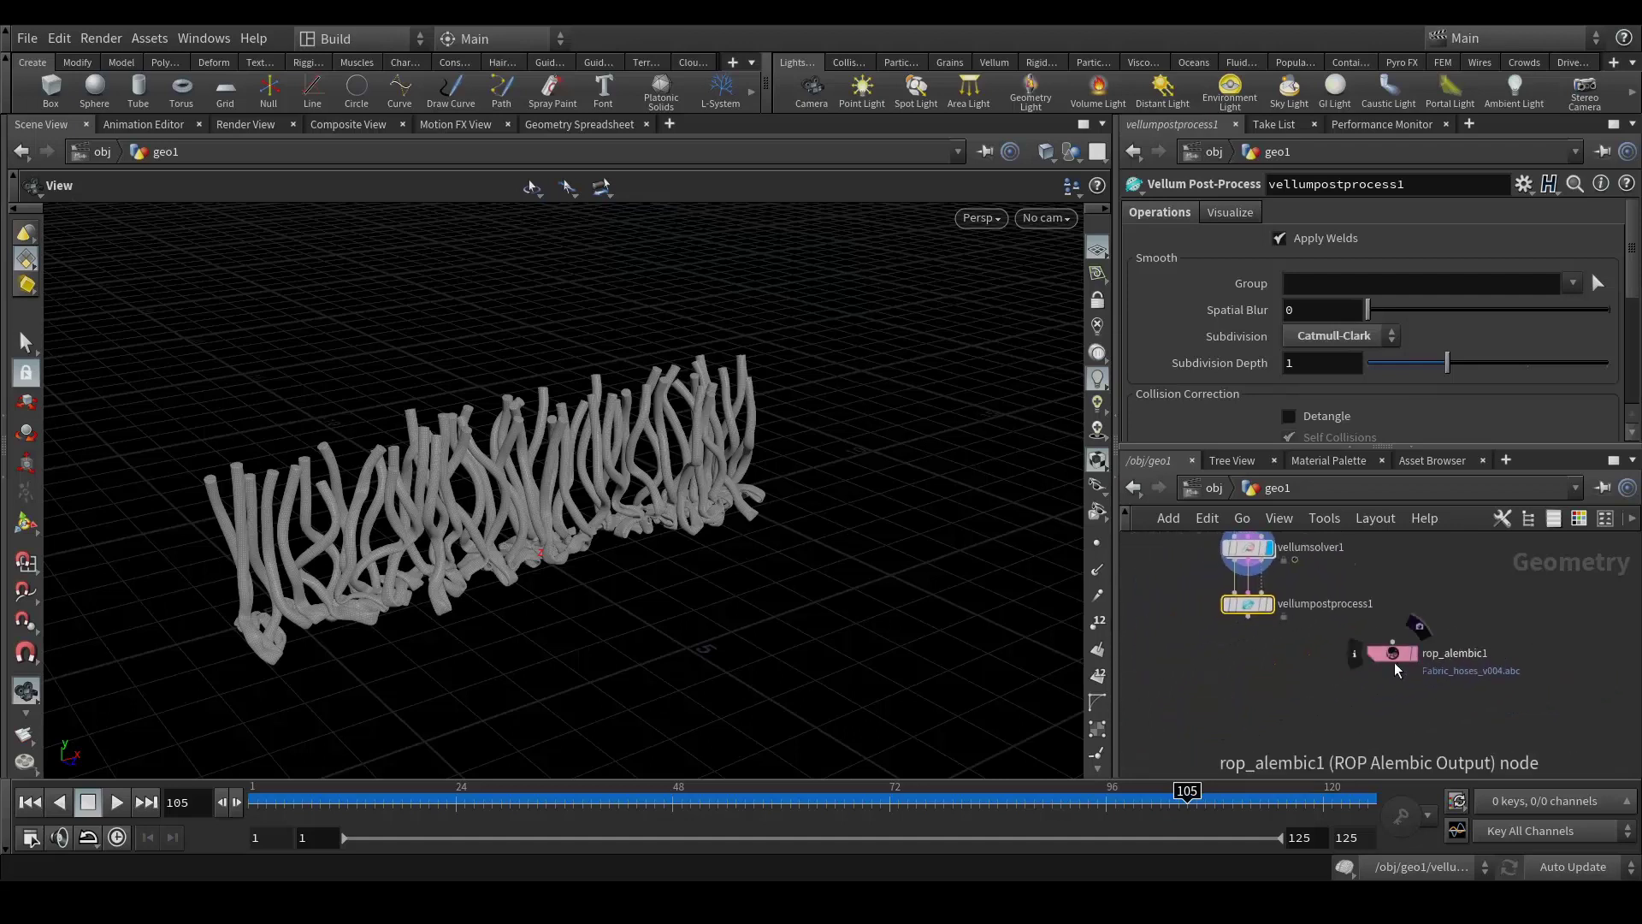
left_click_drag(1394, 653, 1166, 657)
middle_click_drag(1294, 653, 1337, 655)
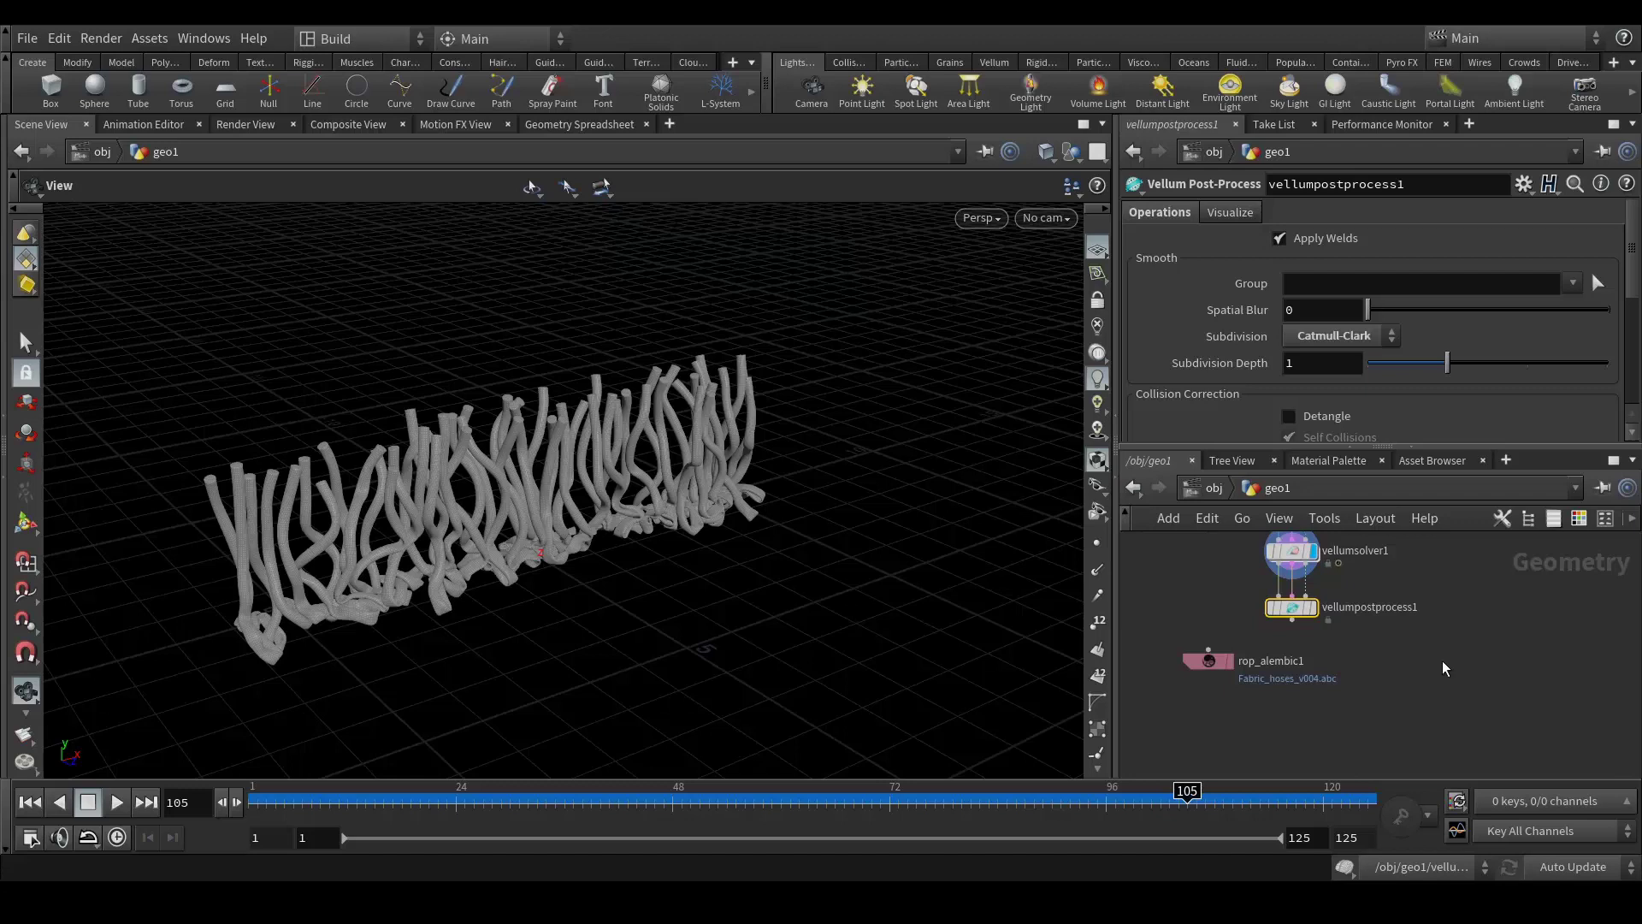
scroll(1330, 661, "up", 1)
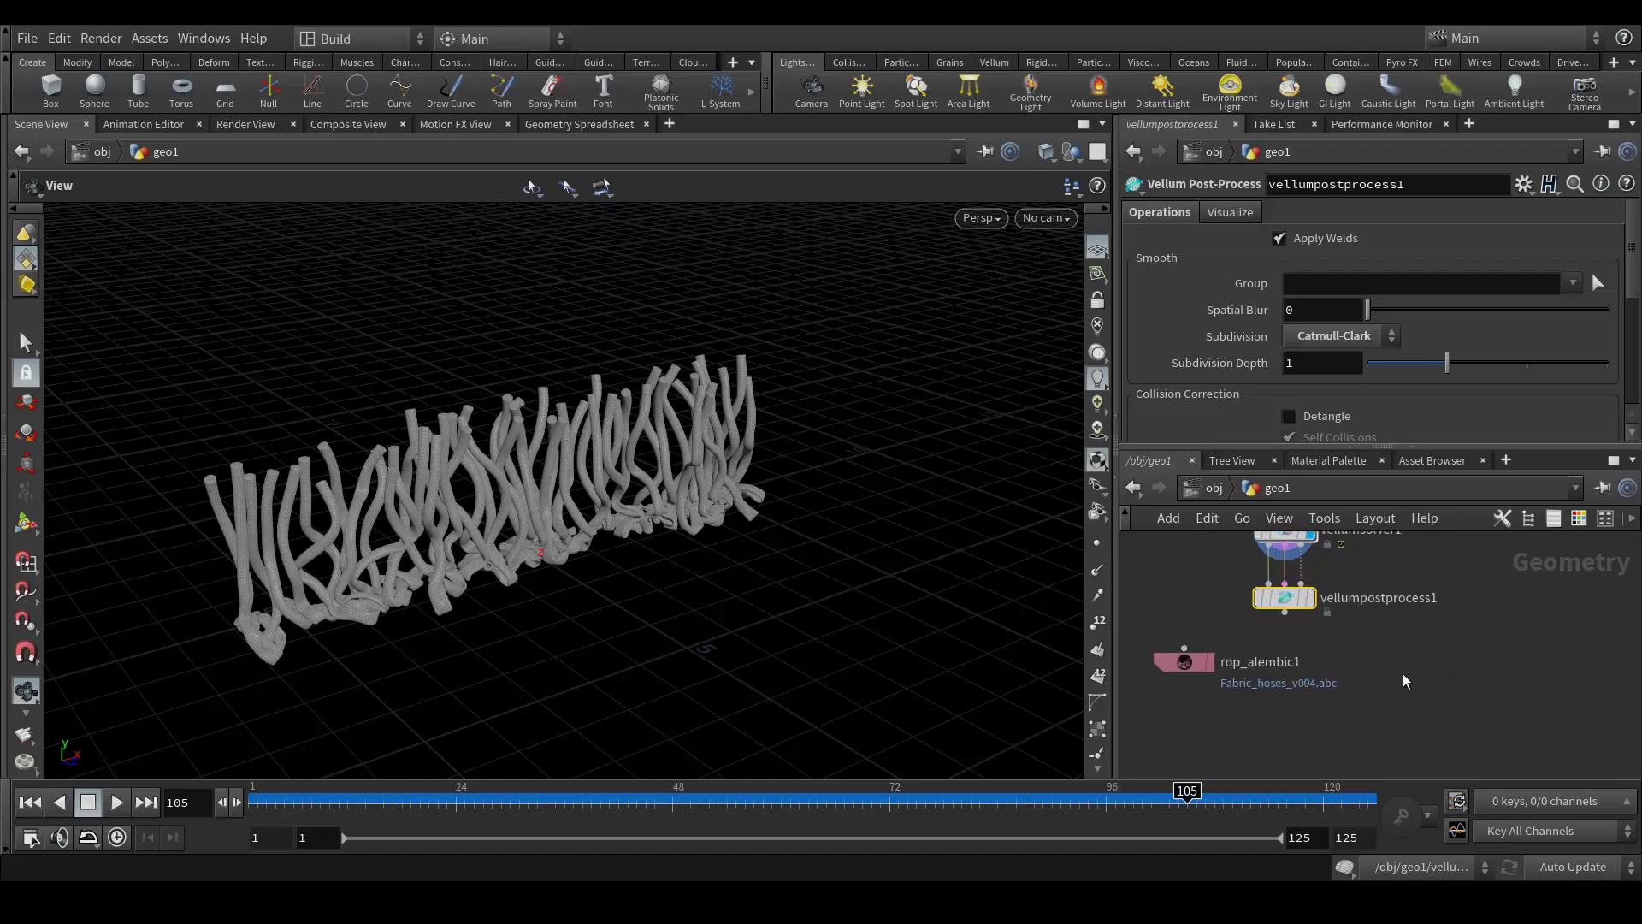
middle_click_drag(1484, 613, 1465, 681)
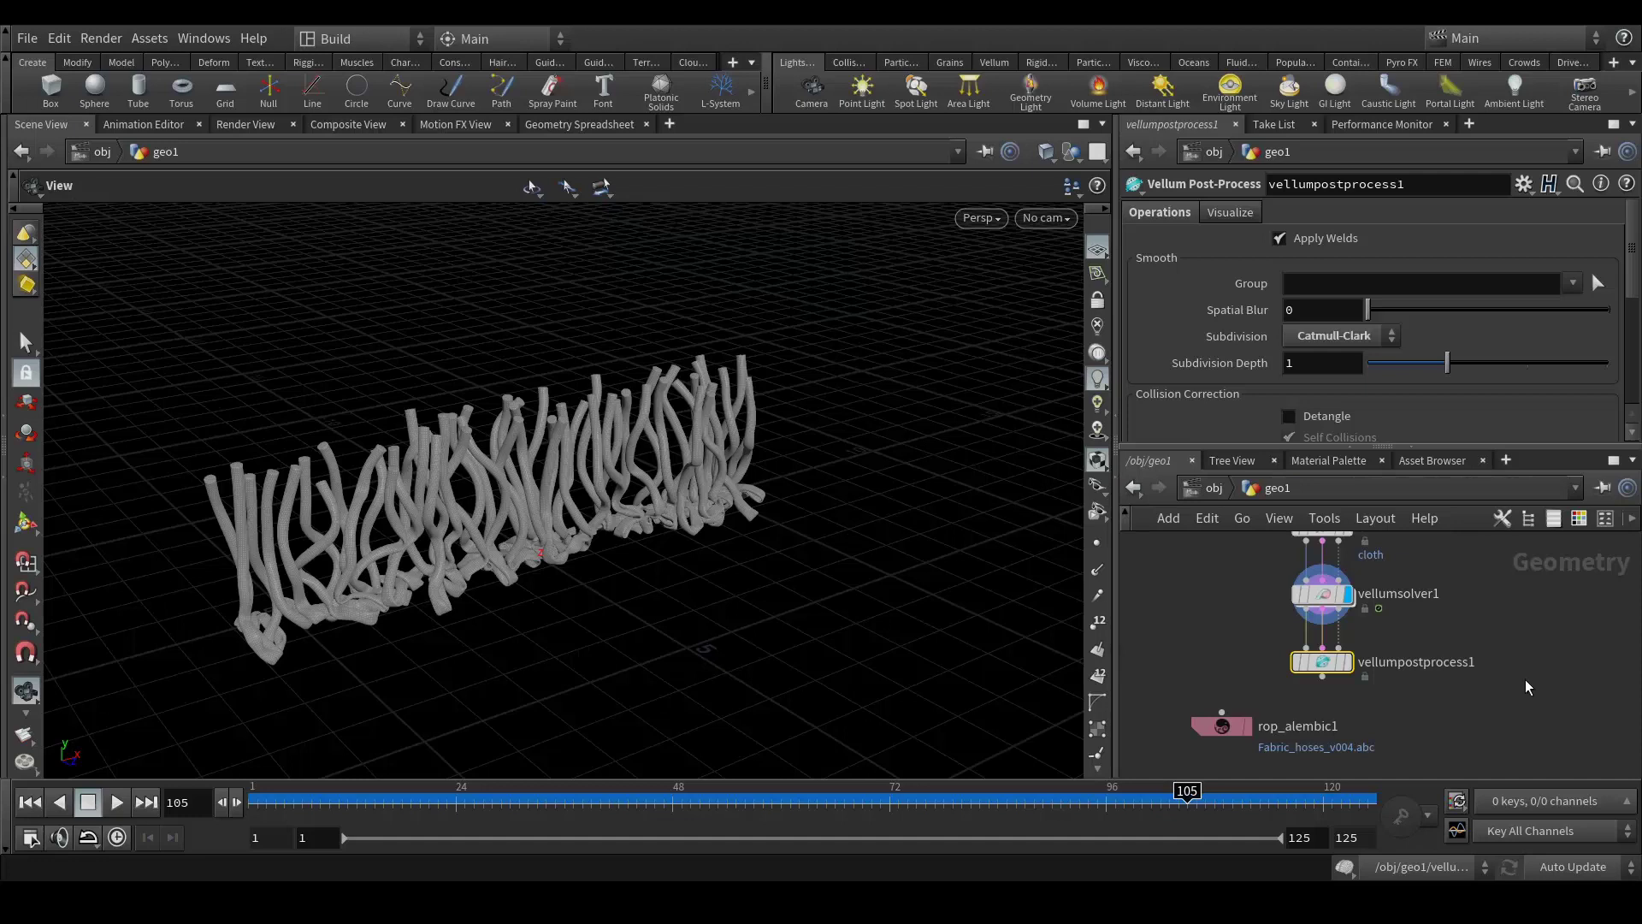
middle_click_drag(1525, 679, 1497, 637)
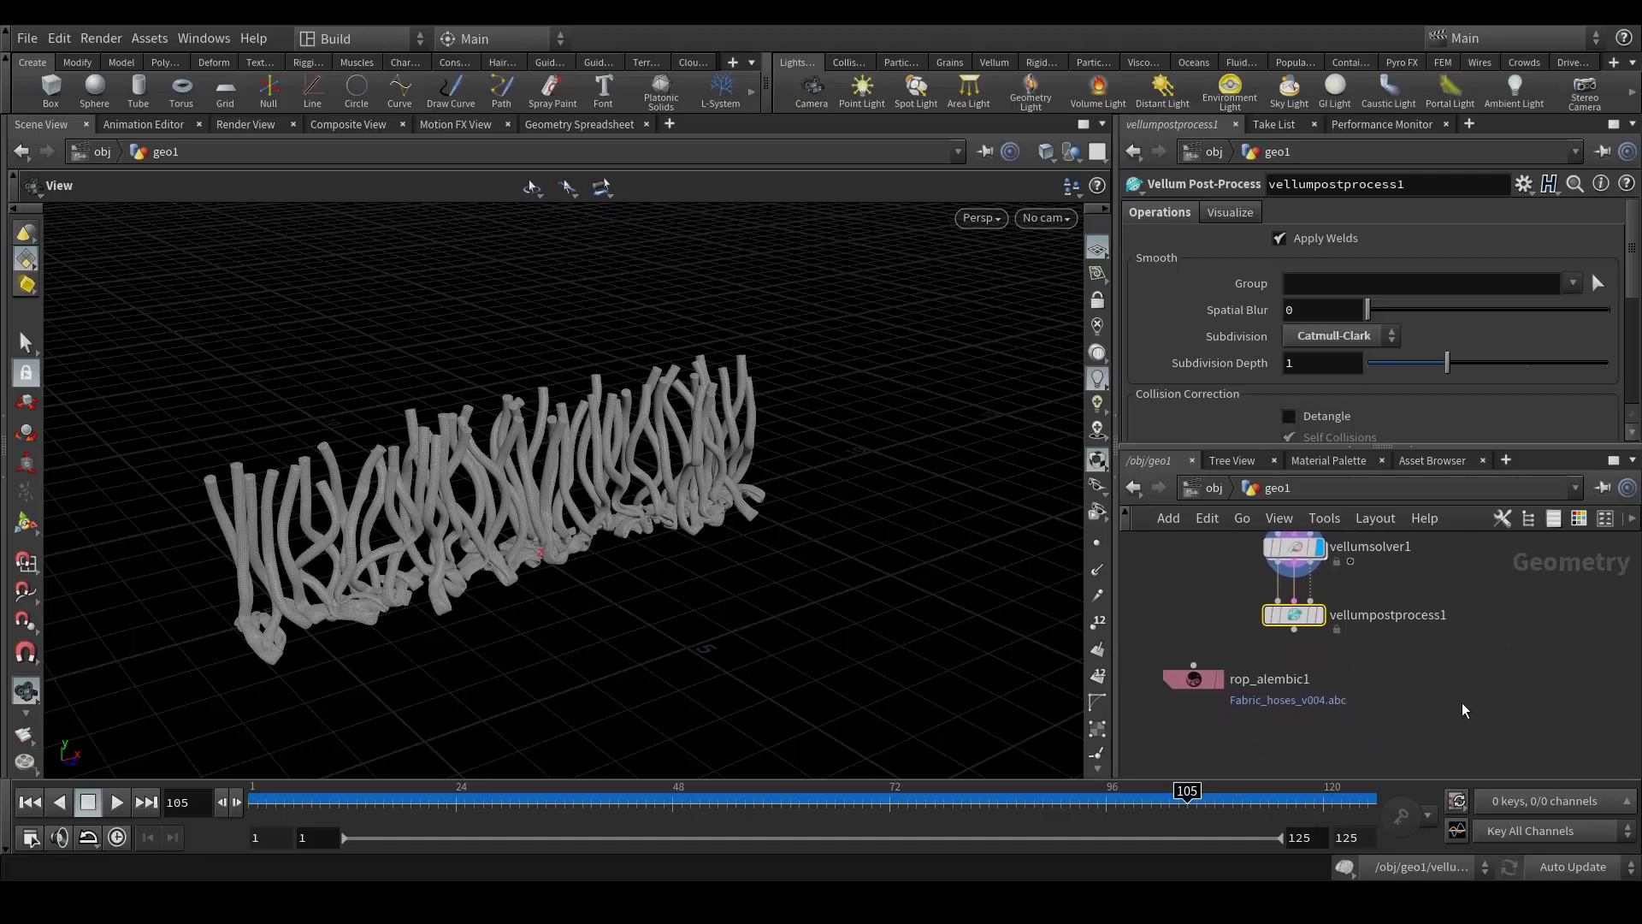